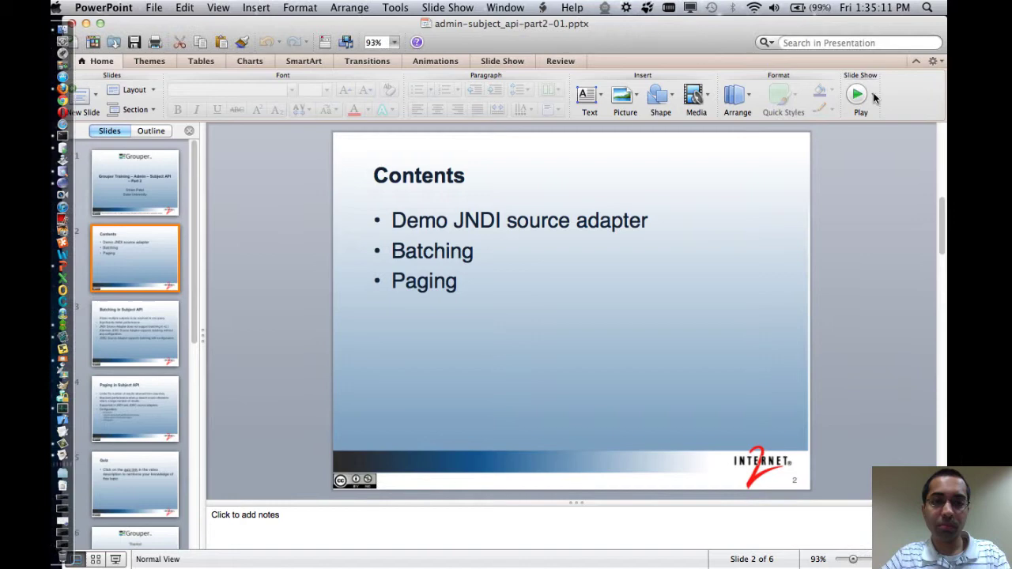
Step: Leave the PowerPoint slideshow and switch to the bash terminal in the grouper folder
{"action": "key", "text": "ctrl+Right"}
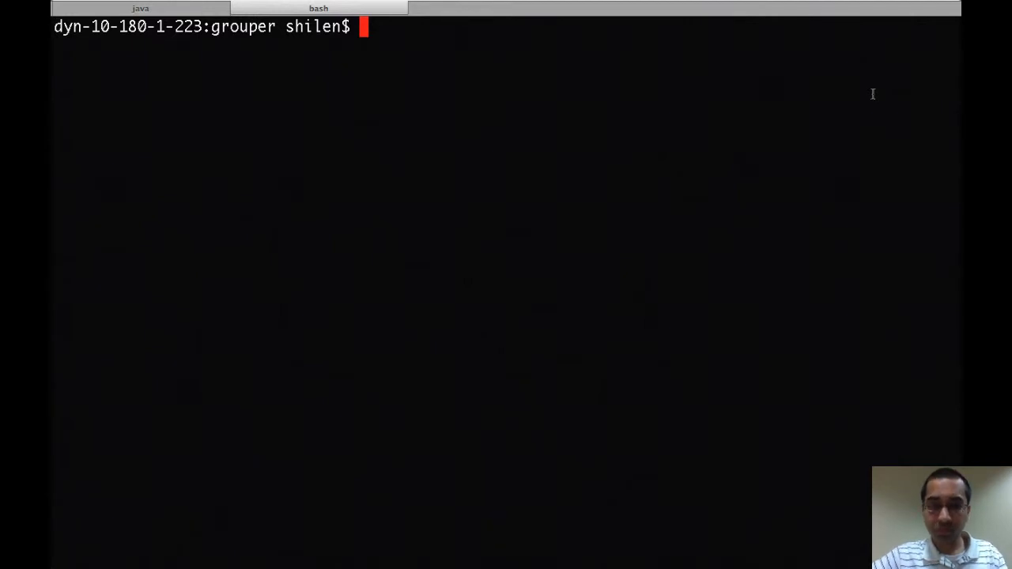
Step: Open conf/sources.xml in vim and find the example JDBC source's opening line
{"action": "type", "text": "vi conf/sources.xml"}
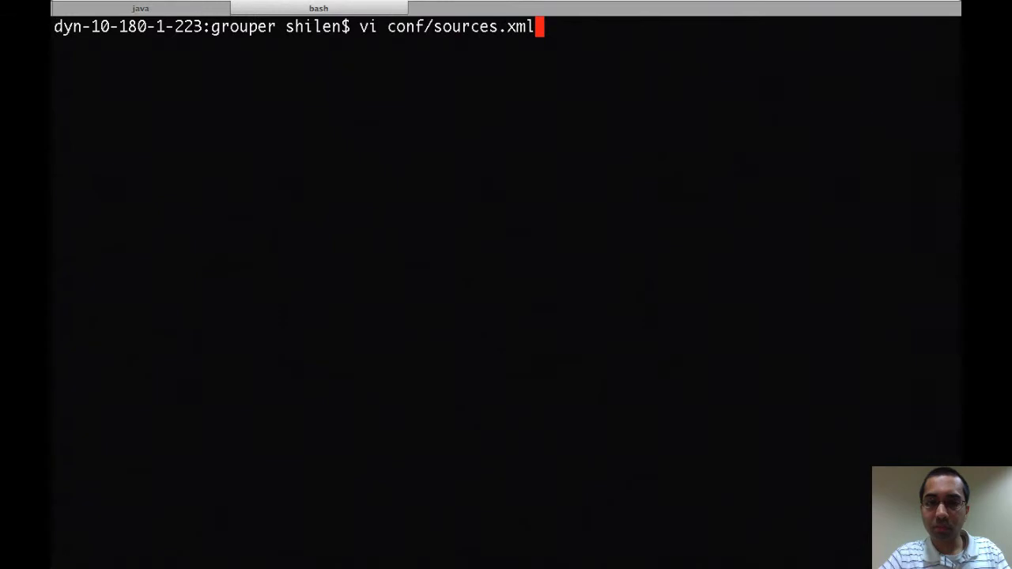
{"action": "key", "text": "Return"}
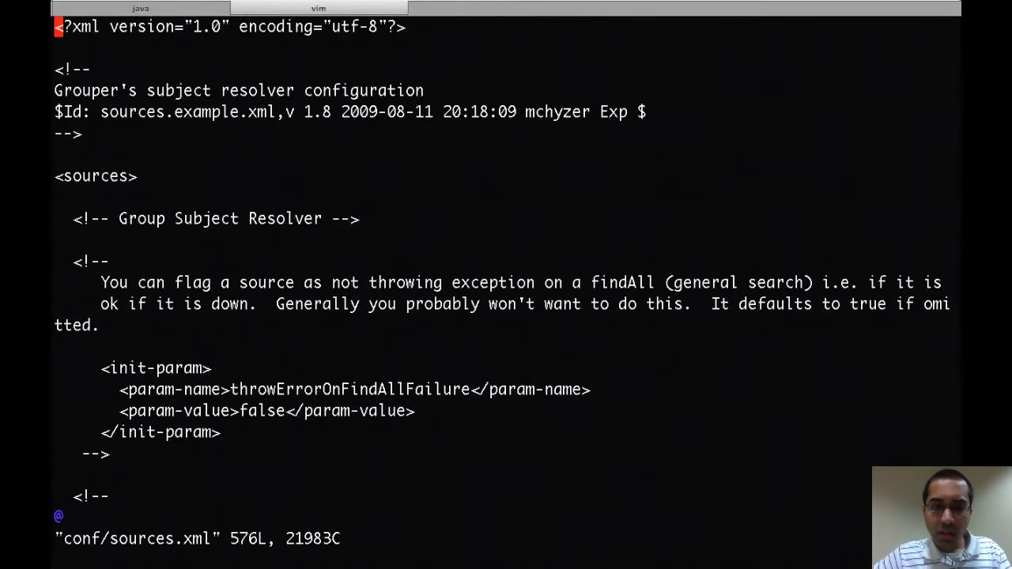
{"action": "key", "text": "ctrl+f"}
{"action": "key", "text": "ctrl+f"}
{"action": "key", "text": "ctrl+f"}
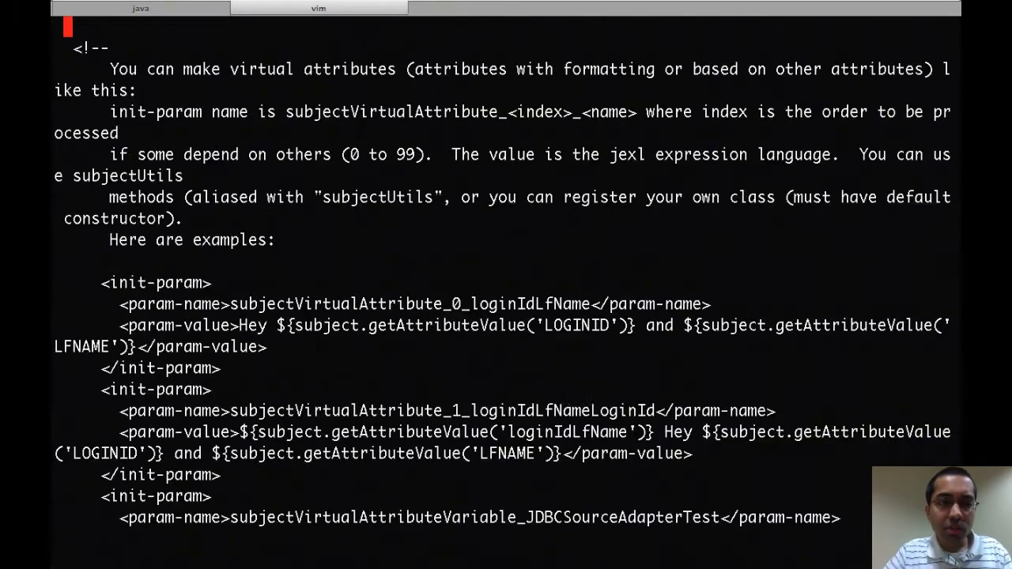
{"action": "key", "text": "ctrl+f"}
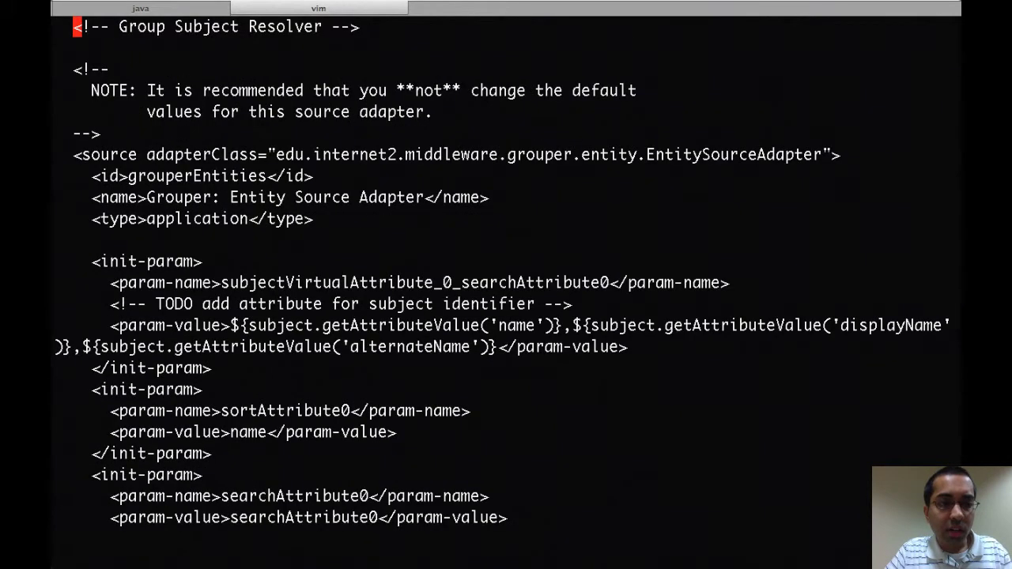
{"action": "key", "text": "ctrl+f"}
{"action": "key", "text": "ctrl+f"}
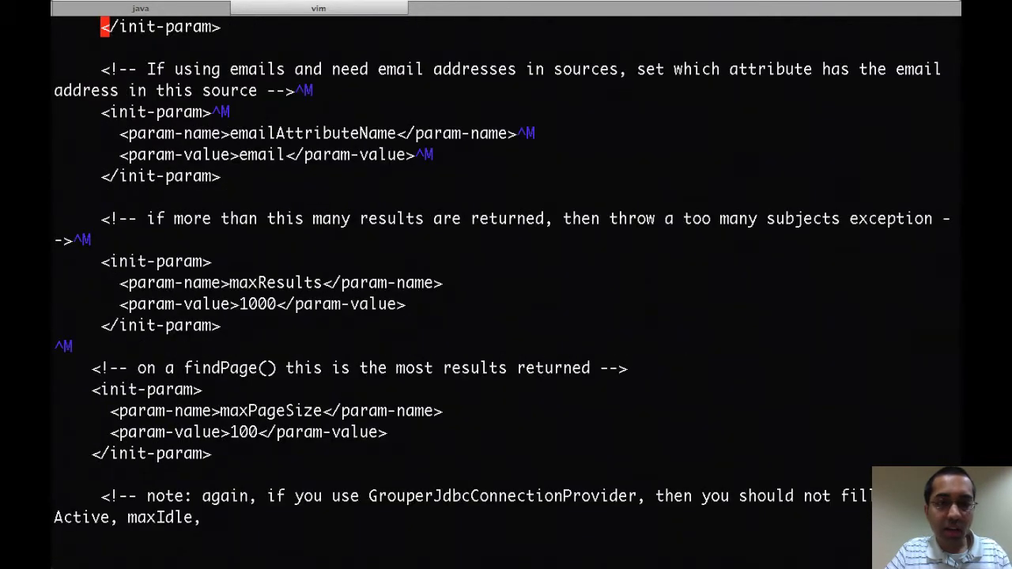
{"action": "key", "text": "ctrl+b"}
{"action": "key", "text": "k"}
{"action": "key", "text": "k"}
{"action": "key", "text": "k"}
{"action": "key", "text": "k"}
{"action": "key", "text": "k"}
{"action": "key", "text": "k"}
{"action": "key", "text": "k"}
{"action": "key", "text": "k"}
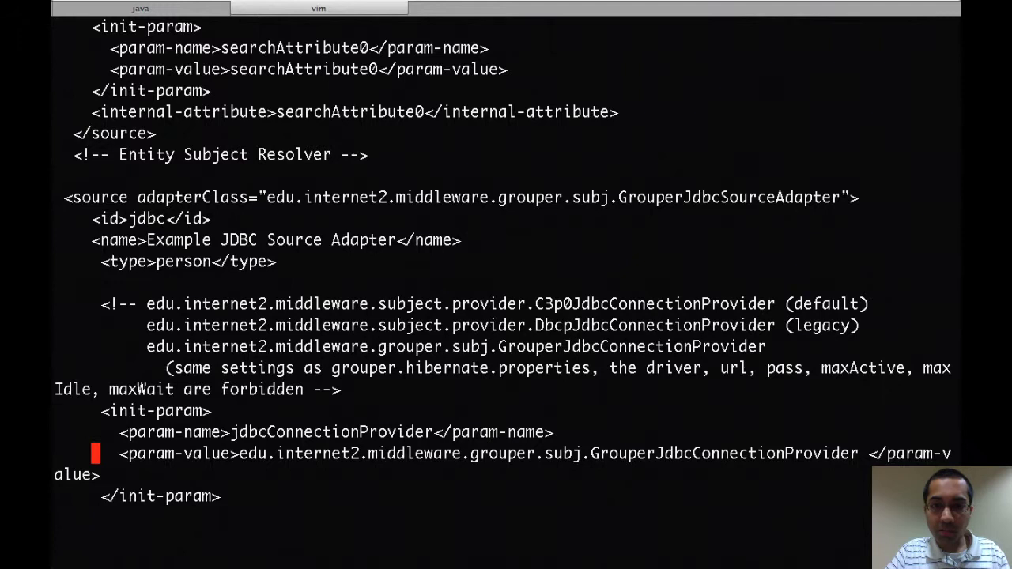
{"action": "key", "text": "k"}
{"action": "key", "text": "k"}
{"action": "key", "text": "k"}
{"action": "key", "text": "k"}
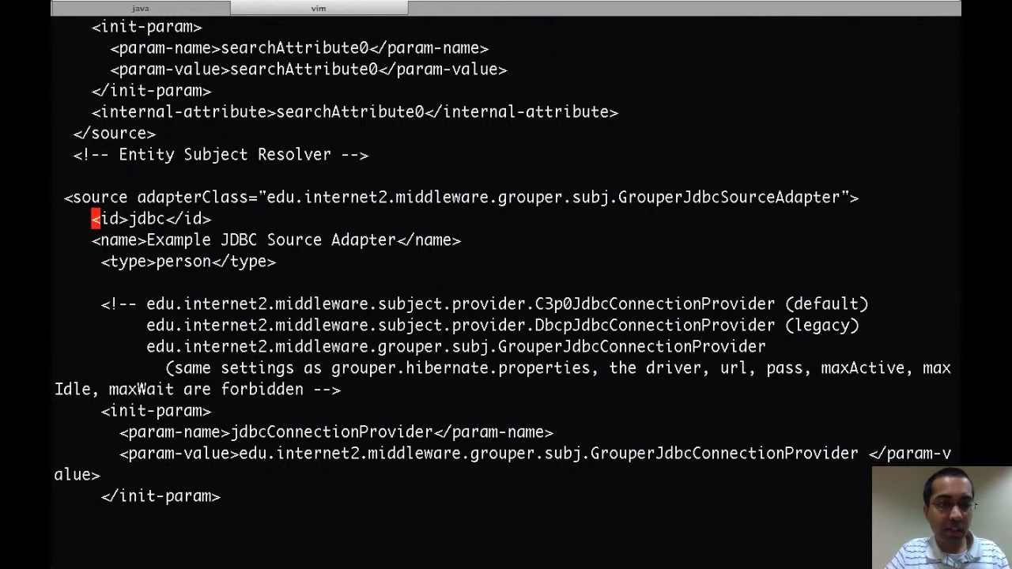
{"action": "key", "text": "k"}
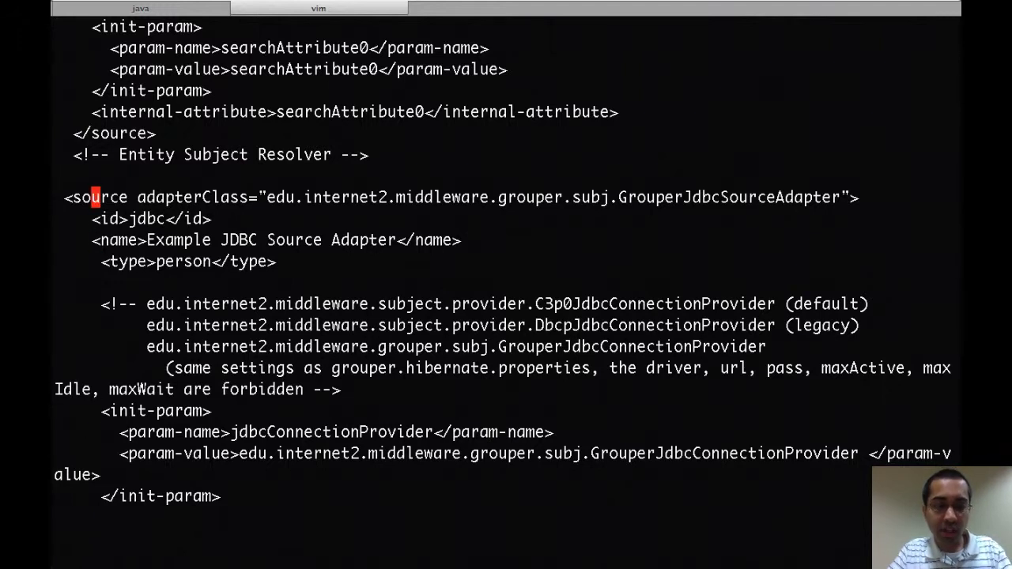
Step: Delete the JDBC source adapter blocks with 250dd and save the file at 323 lines
{"action": "key", "text": "2"}
{"action": "key", "text": "5"}
{"action": "key", "text": "0"}
{"action": "key", "text": "d"}
{"action": "key", "text": "d"}
{"action": "key", "text": "d"}
{"action": "key", "text": "d"}
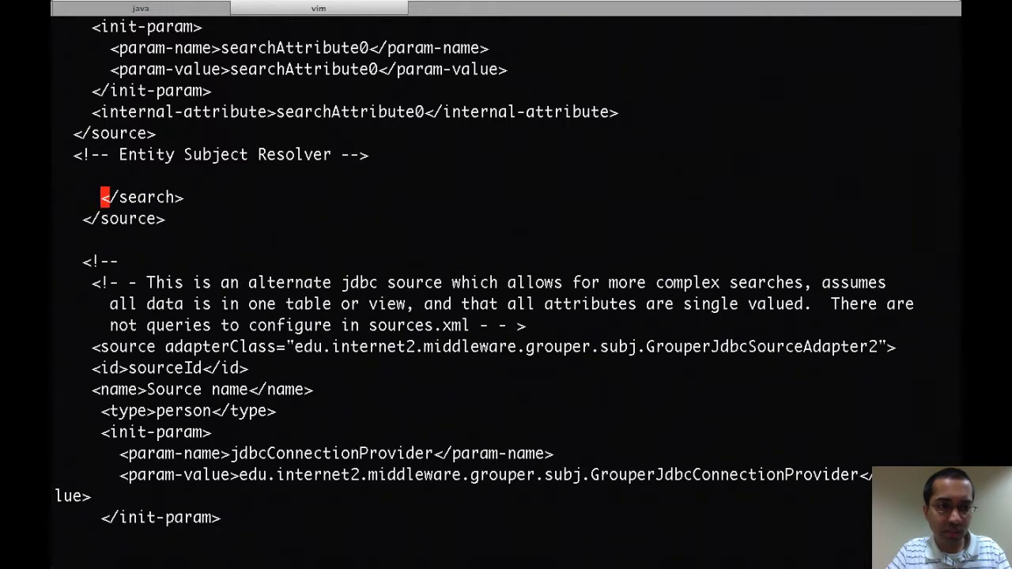
{"action": "key", "text": "d"}
{"action": "key", "text": "d"}
{"action": "key", "text": "d"}
{"action": "key", "text": "d"}
{"action": "type", "text": ":w"}
{"action": "key", "text": "Return"}
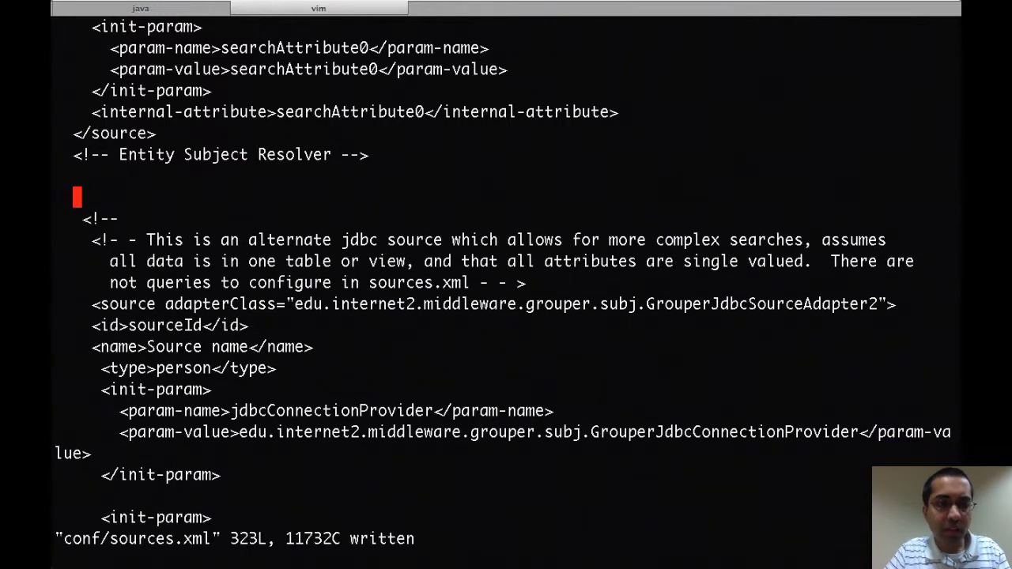
Step: Delete the <!-- comment opener above the GrouperJndiSourceAdapter source and save
{"action": "scroll", "coordinate": [506, 284], "scroll_direction": "down", "scroll_amount": 20}
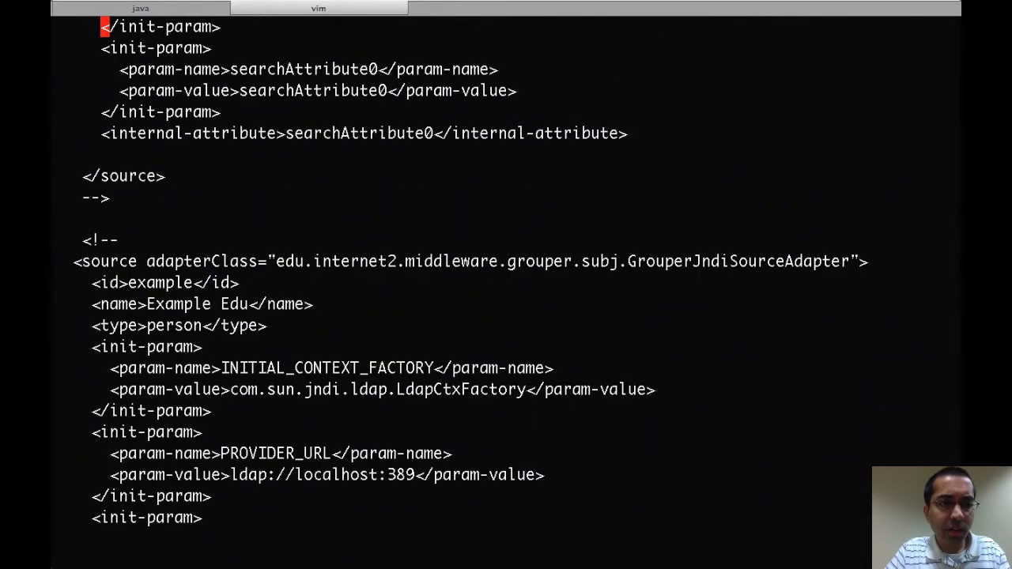
{"action": "key", "text": "ctrl+b"}
{"action": "key", "text": "k"}
{"action": "key", "text": "k"}
{"action": "key", "text": "k"}
{"action": "key", "text": "k"}
{"action": "key", "text": "k"}
{"action": "key", "text": "k"}
{"action": "key", "text": "k"}
{"action": "key", "text": "k"}
{"action": "key", "text": "k"}
{"action": "key", "text": "k"}
{"action": "key", "text": "k"}
{"action": "key", "text": "k"}
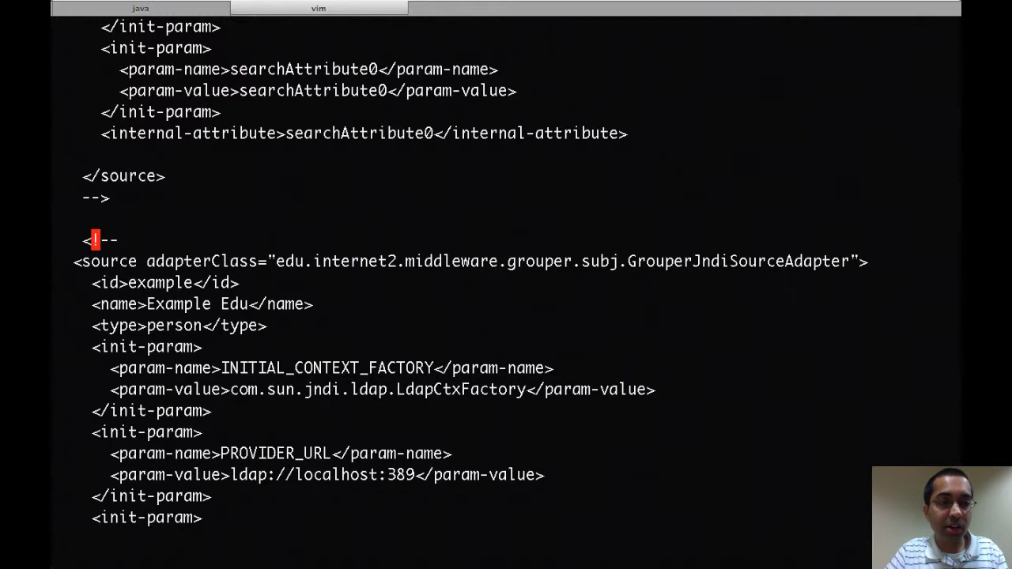
{"action": "key", "text": "d"}
{"action": "key", "text": "d"}
{"action": "type", "text": ":w"}
{"action": "key", "text": "Return"}
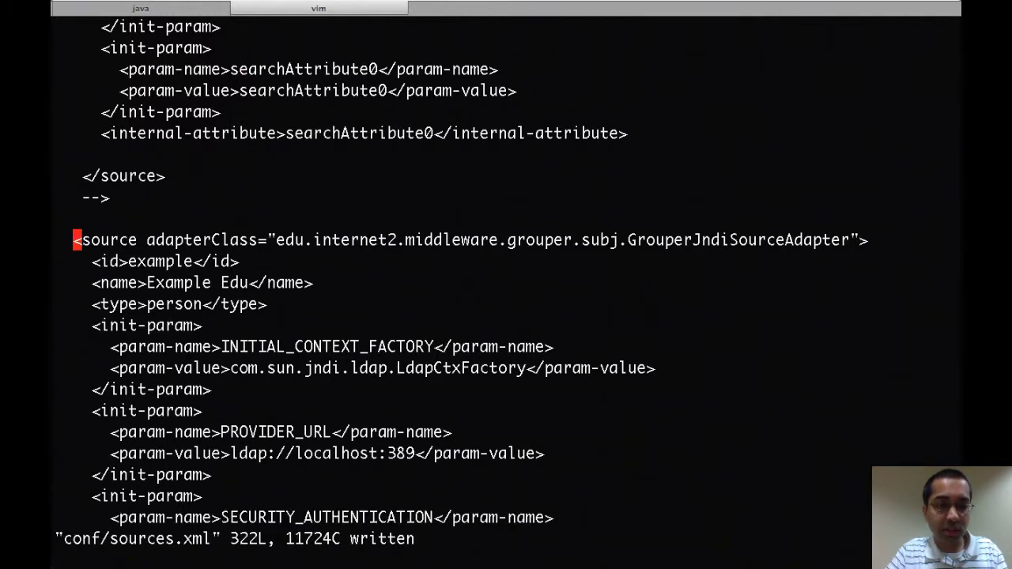
Step: Delete the closing --> marker near the end of the file and save again
{"action": "key", "text": "shift+g"}
{"action": "key", "text": "k"}
{"action": "key", "text": "k"}
{"action": "key", "text": "d"}
{"action": "key", "text": "d"}
{"action": "type", "text": ":w"}
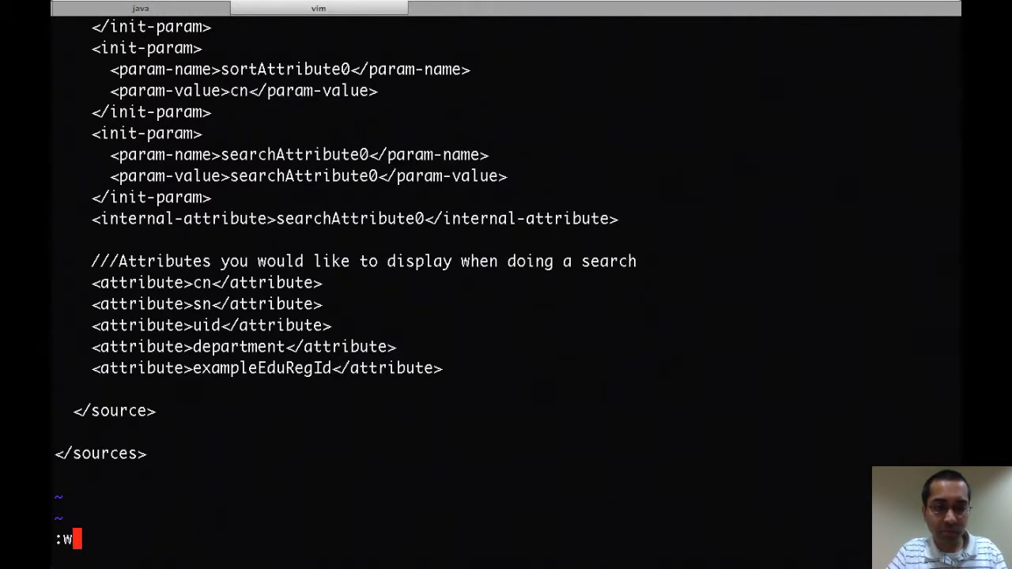
{"action": "key", "text": "Return"}
{"action": "scroll", "coordinate": [506, 284], "scroll_direction": "up", "scroll_amount": 20}
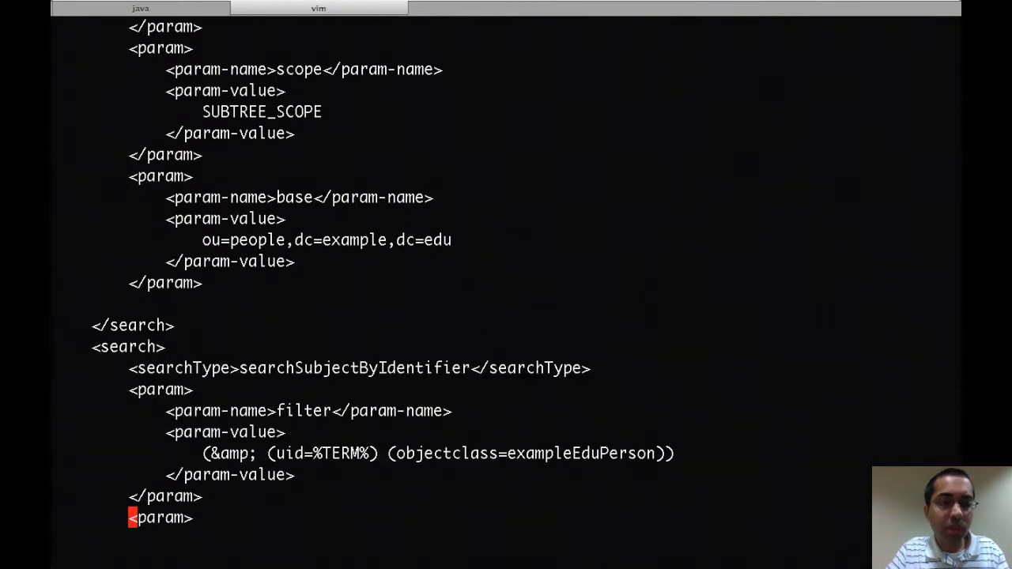
{"action": "scroll", "coordinate": [506, 284], "scroll_direction": "up", "scroll_amount": 14}
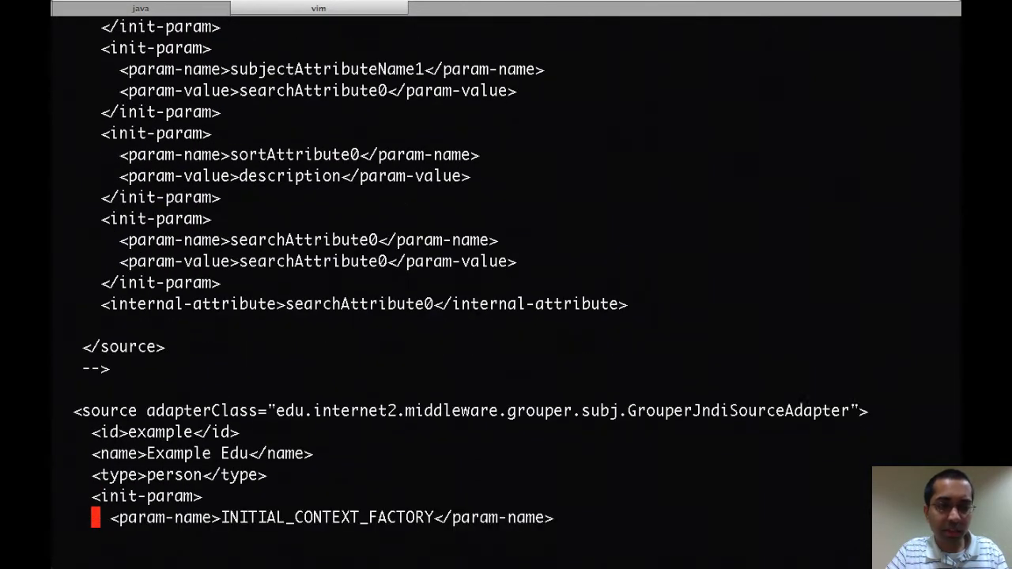
Step: Replace localhost in the ldap PROVIDER_URL with groupertrain
{"action": "key", "text": "j"}
{"action": "key", "text": "j"}
{"action": "key", "text": "j"}
{"action": "key", "text": "j"}
{"action": "key", "text": "j"}
{"action": "key", "text": "j"}
{"action": "key", "text": "j"}
{"action": "key", "text": "k"}
{"action": "key", "text": "k"}
{"action": "key", "text": "k"}
{"action": "key", "text": "k"}
{"action": "key", "text": "k"}
{"action": "key", "text": "k"}
{"action": "key", "text": "k"}
{"action": "key", "text": "k"}
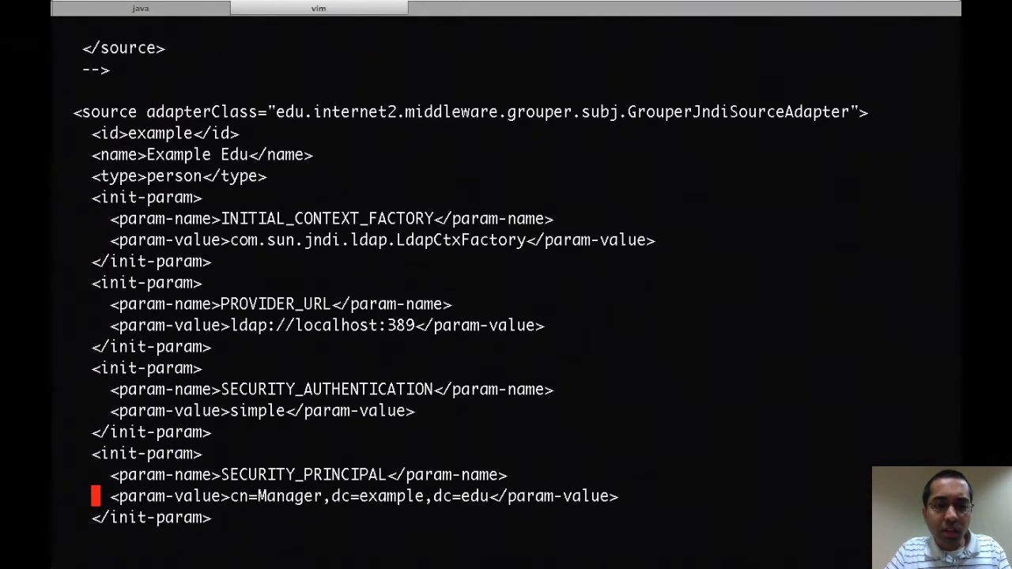
{"action": "key", "text": "k"}
{"action": "key", "text": "l"}
{"action": "key", "text": "l"}
{"action": "key", "text": "l"}
{"action": "key", "text": "l"}
{"action": "key", "text": "l"}
{"action": "key", "text": "l"}
{"action": "key", "text": "l"}
{"action": "key", "text": "l"}
{"action": "key", "text": "l"}
{"action": "key", "text": "l"}
{"action": "key", "text": "l"}
{"action": "key", "text": "l"}
{"action": "key", "text": "l"}
{"action": "key", "text": "l"}
{"action": "key", "text": "l"}
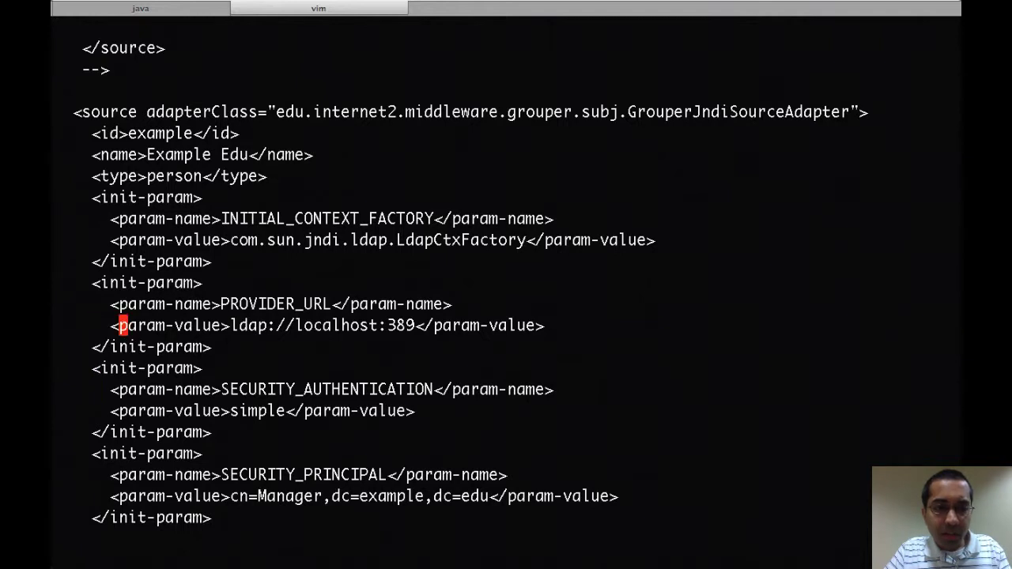
{"action": "key", "text": "l"}
{"action": "key", "text": "l"}
{"action": "key", "text": "l"}
{"action": "key", "text": "l"}
{"action": "key", "text": "l"}
{"action": "key", "text": "l"}
{"action": "key", "text": "l"}
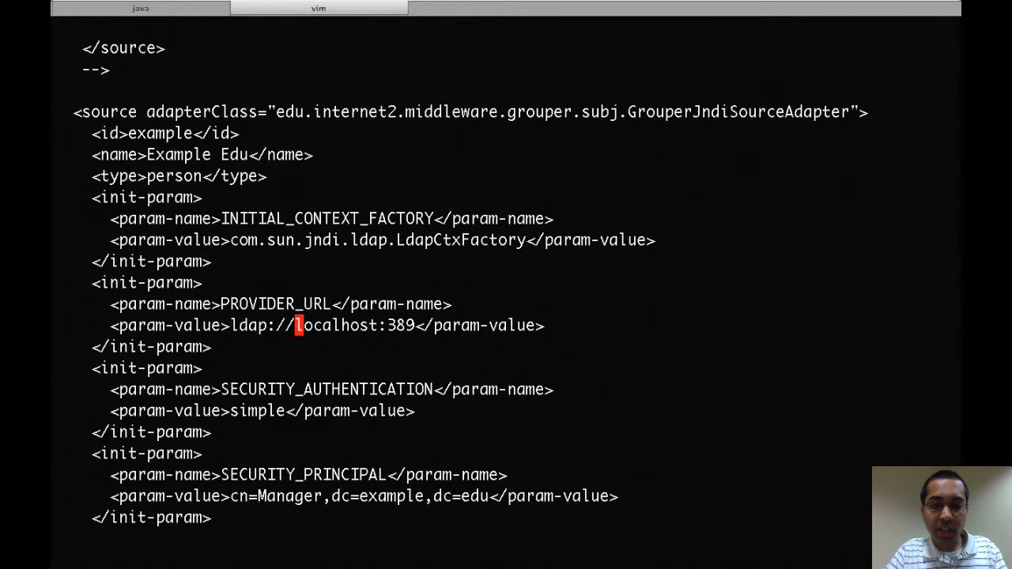
{"action": "type", "text": "dwigrouper"}
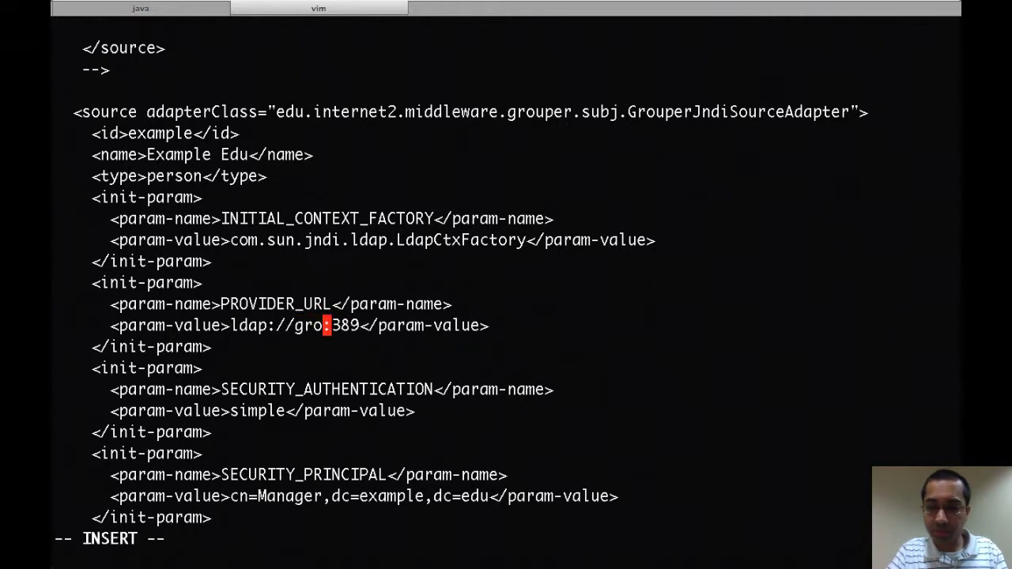
{"action": "type", "text": "train"}
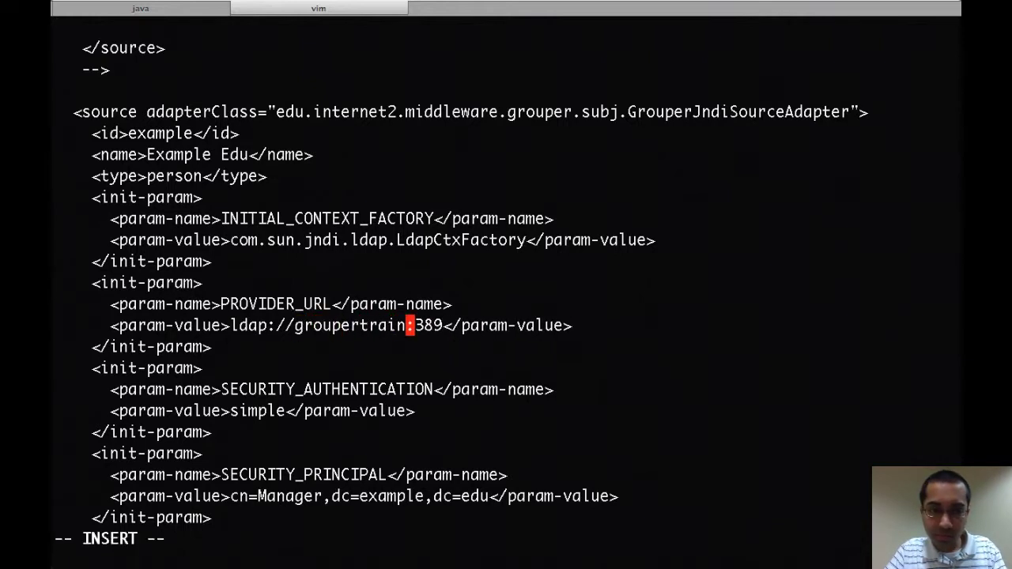
{"action": "key", "text": "Escape"}
Step: Delete the example cn=Manager principal from the SECURITY_PRINCIPAL value
{"action": "key", "text": "j"}
{"action": "key", "text": "j"}
{"action": "key", "text": "j"}
{"action": "key", "text": "j"}
{"action": "key", "text": "j"}
{"action": "key", "text": "j"}
{"action": "key", "text": "j"}
{"action": "key", "text": "j"}
{"action": "key", "text": "j"}
{"action": "key", "text": "j"}
{"action": "key", "text": "j"}
{"action": "key", "text": "j"}
{"action": "key", "text": "j"}
{"action": "key", "text": "j"}
{"action": "key", "text": "j"}
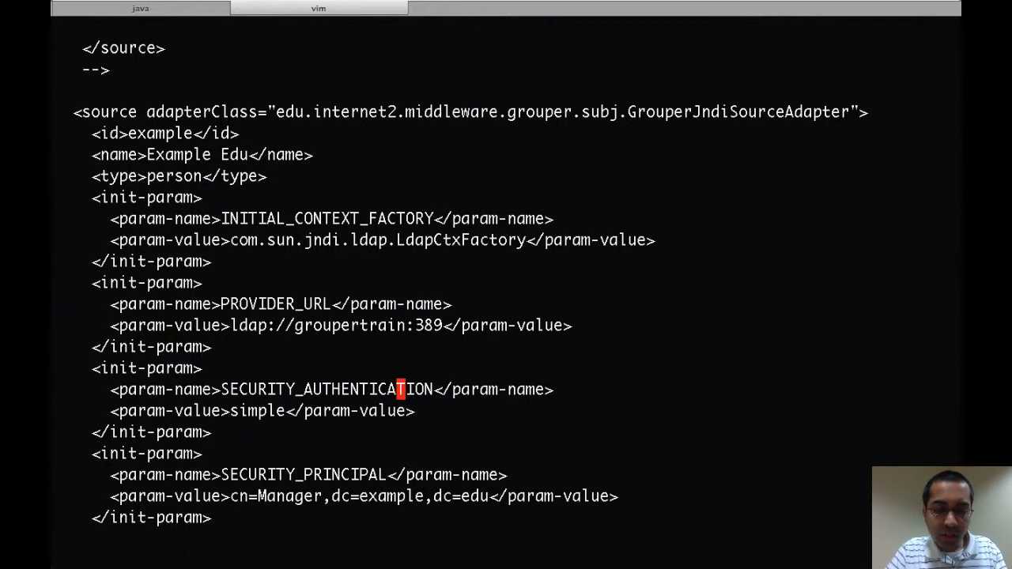
{"action": "key", "text": "j"}
{"action": "key", "text": "j"}
{"action": "key", "text": "j"}
{"action": "key", "text": "j"}
{"action": "key", "text": "j"}
{"action": "key", "text": "j"}
{"action": "key", "text": "k"}
{"action": "key", "text": "k"}
{"action": "key", "text": "k"}
{"action": "key", "text": "k"}
{"action": "key", "text": "k"}
{"action": "key", "text": "k"}
{"action": "key", "text": "k"}
{"action": "key", "text": "k"}
{"action": "key", "text": "k"}
{"action": "key", "text": "k"}
{"action": "key", "text": "k"}
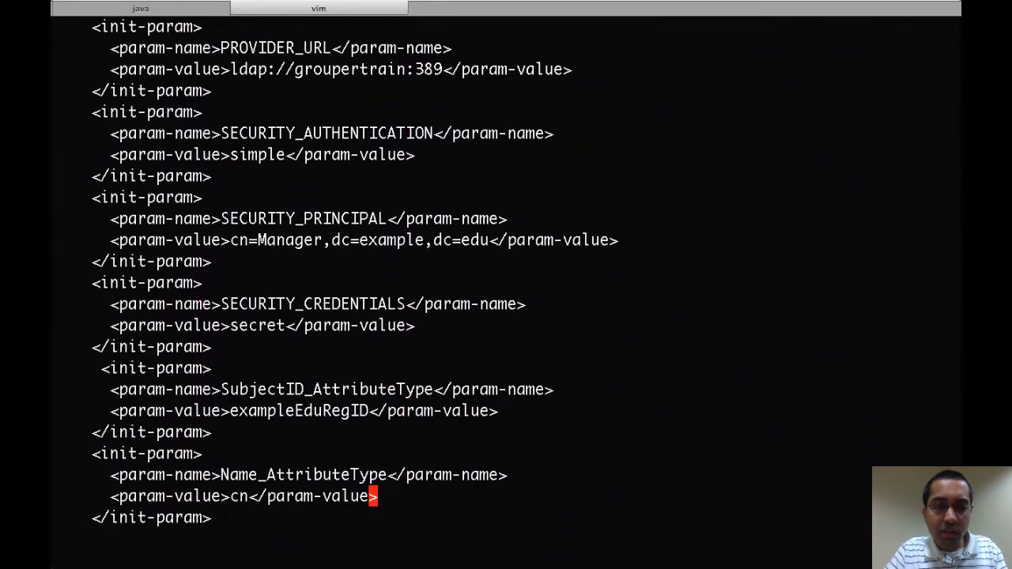
{"action": "key", "text": "k"}
{"action": "key", "text": "k"}
{"action": "key", "text": "h"}
{"action": "key", "text": "h"}
{"action": "key", "text": "h"}
{"action": "key", "text": "h"}
{"action": "key", "text": "h"}
{"action": "key", "text": "h"}
{"action": "key", "text": "h"}
{"action": "key", "text": "h"}
{"action": "key", "text": "h"}
{"action": "key", "text": "h"}
{"action": "key", "text": "h"}
{"action": "key", "text": "h"}
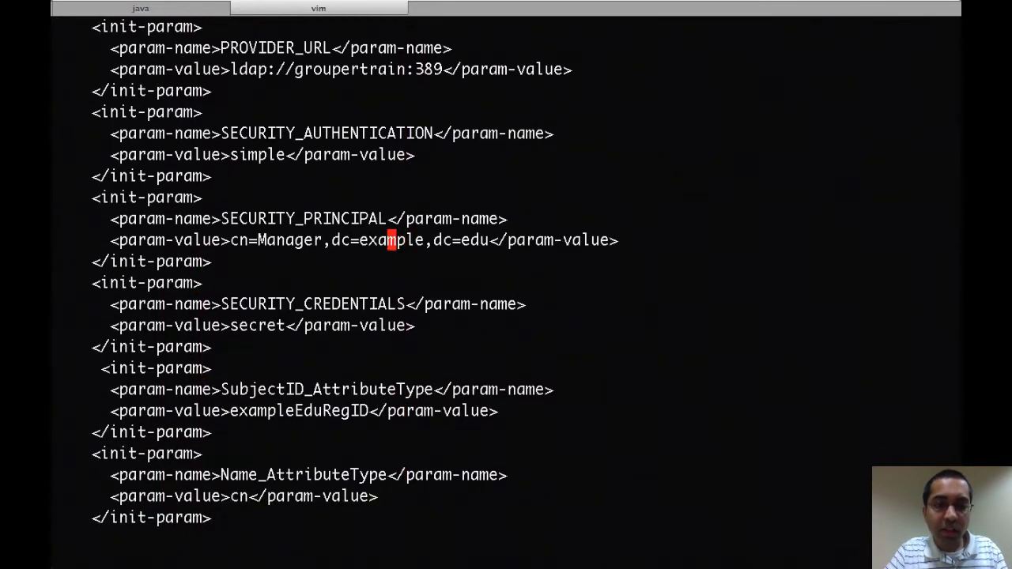
{"action": "key", "text": "h"}
{"action": "key", "text": "h"}
{"action": "key", "text": "h"}
{"action": "key", "text": "h"}
{"action": "key", "text": "h"}
{"action": "key", "text": "h"}
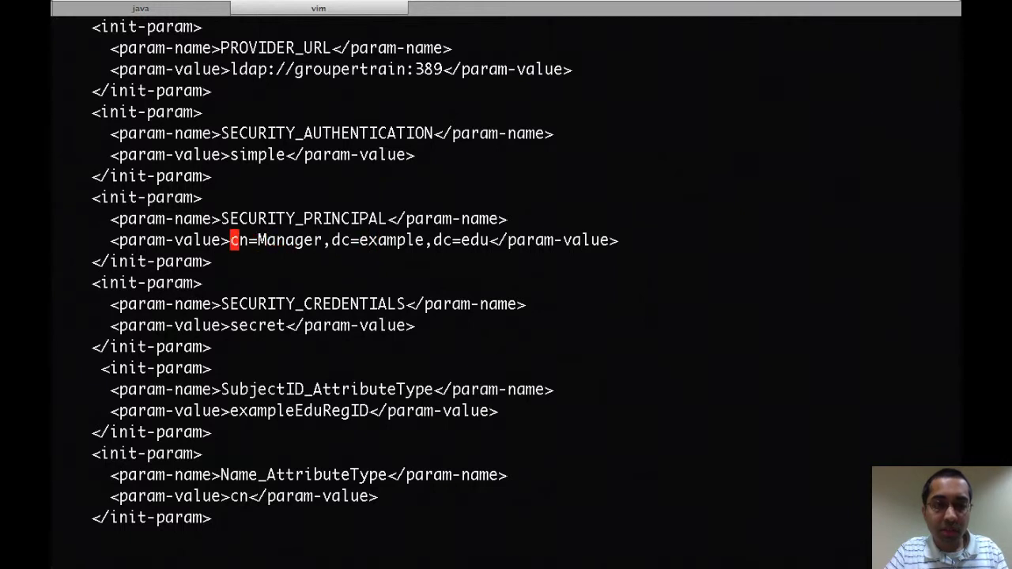
{"action": "key", "text": "d"}
{"action": "key", "text": "w"}
{"action": "key", "text": "x"}
{"action": "key", "text": "d"}
{"action": "key", "text": "w"}
{"action": "key", "text": "x"}
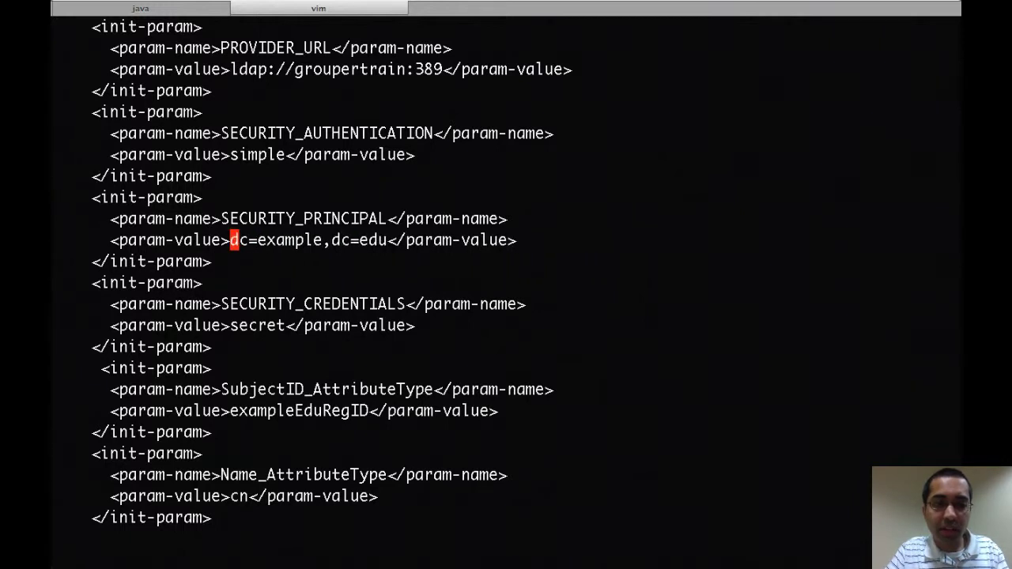
{"action": "key", "text": "d"}
{"action": "key", "text": "w"}
{"action": "key", "text": "x"}
{"action": "key", "text": "d"}
{"action": "key", "text": "w"}
{"action": "key", "text": "x"}
{"action": "key", "text": "d"}
{"action": "key", "text": "w"}
{"action": "key", "text": "x"}
{"action": "key", "text": "d"}
{"action": "key", "text": "w"}
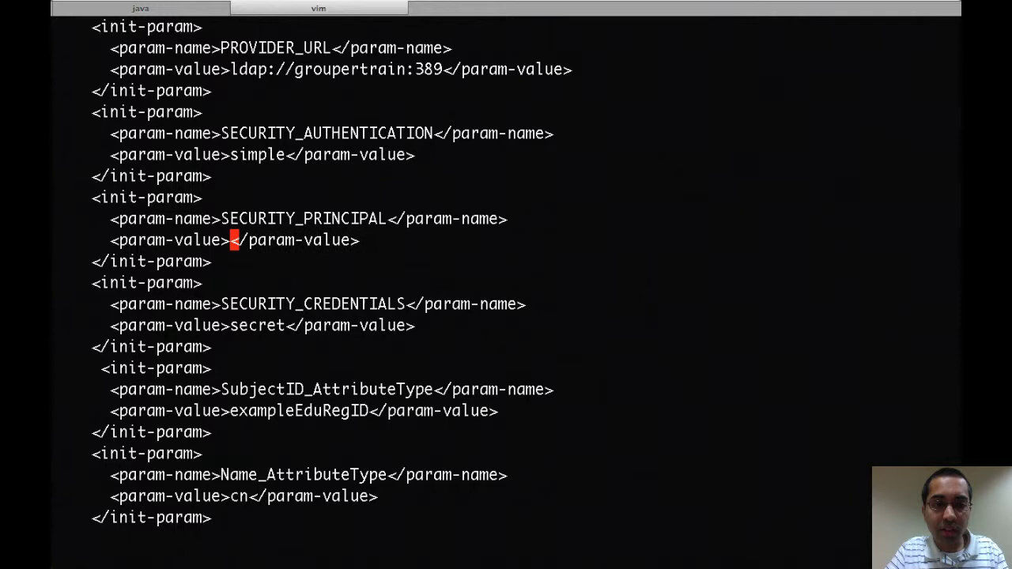
Step: Set SECURITY_PRINCIPAL to duldapkey=grouper,ou=people,ou=test,dc=duke,dc=edu
{"action": "key", "text": "i"}
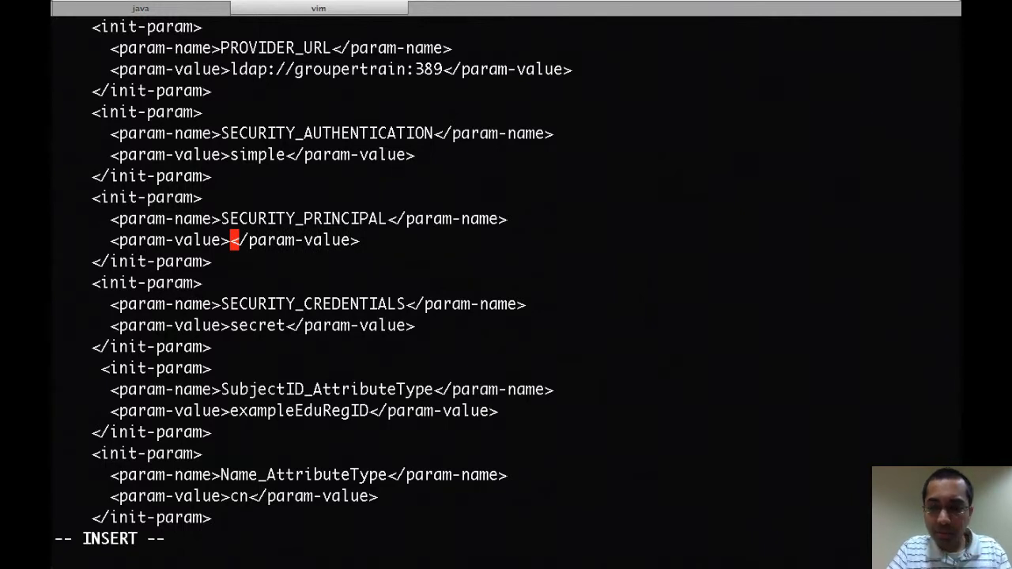
{"action": "type", "text": "duldapkey"}
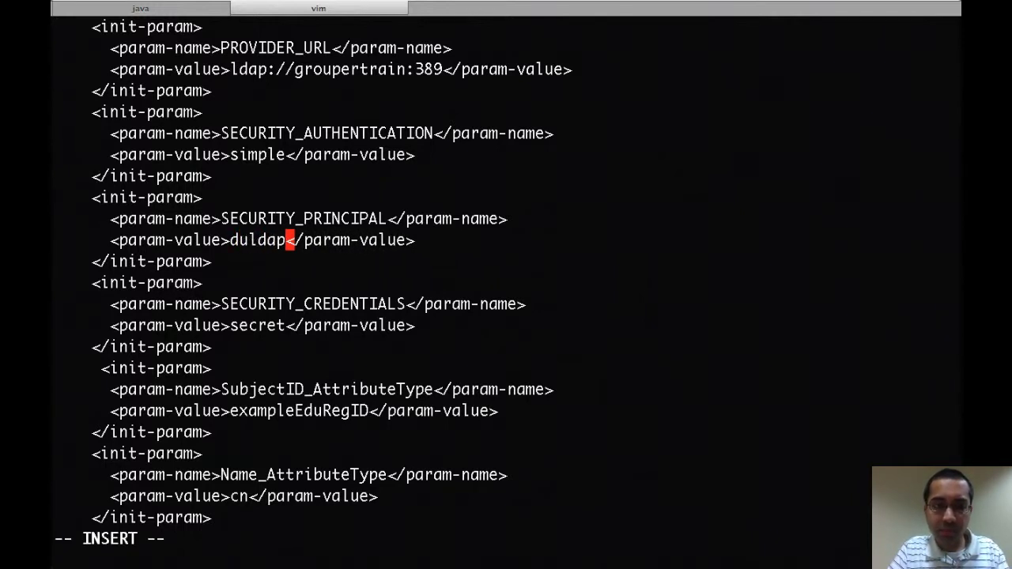
{"action": "type", "text": "=grouper,ou"}
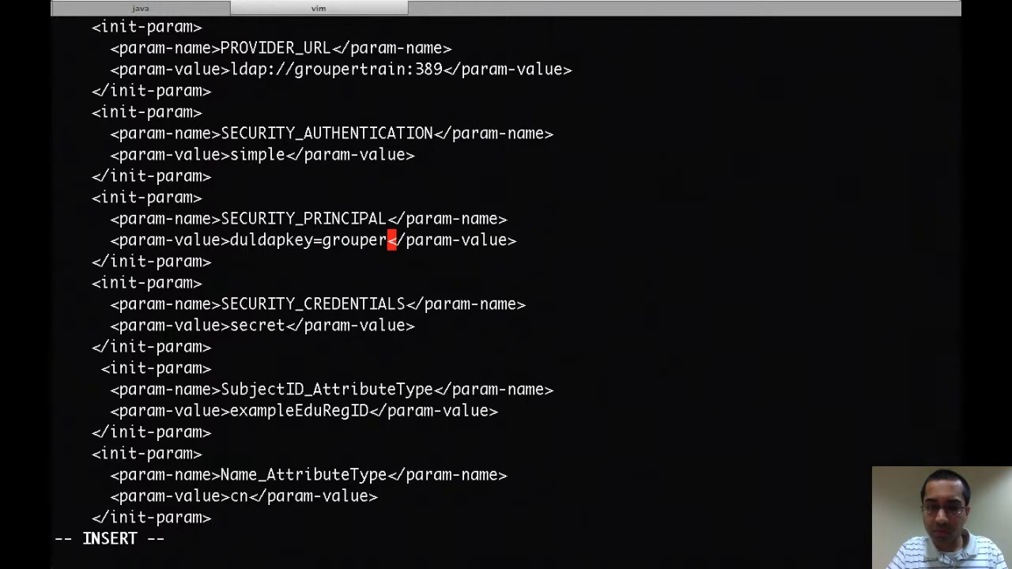
{"action": "type", "text": "=people,"}
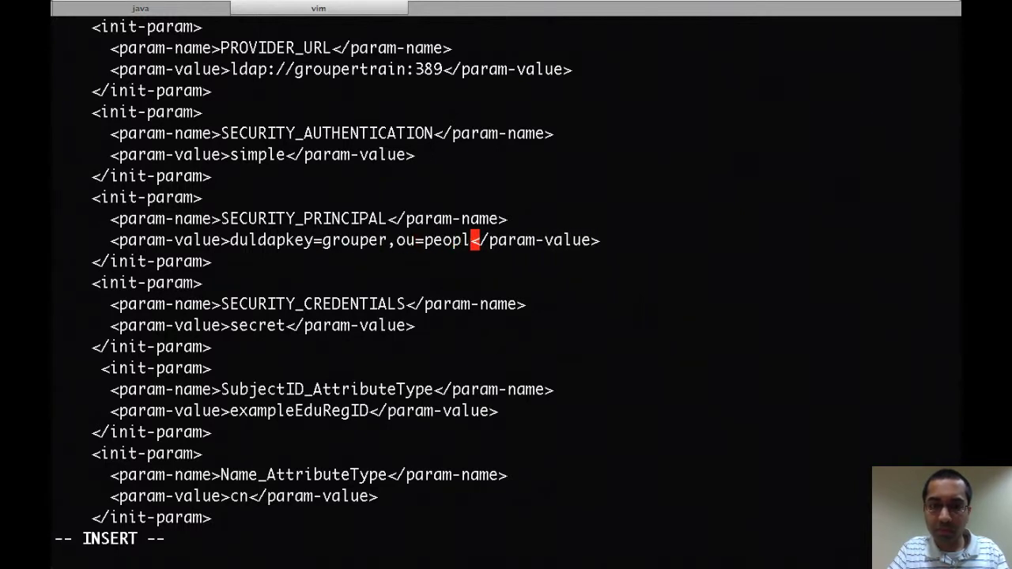
{"action": "type", "text": "d"}
{"action": "key", "text": "BackSpace"}
{"action": "type", "text": "ou=test"}
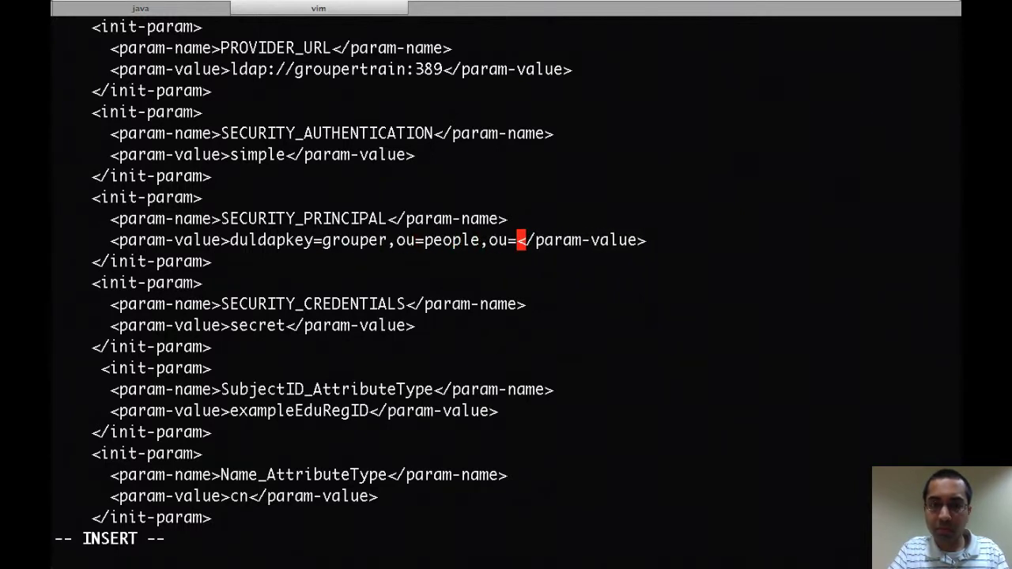
{"action": "type", "text": ",dc=duke,dc=edu"}
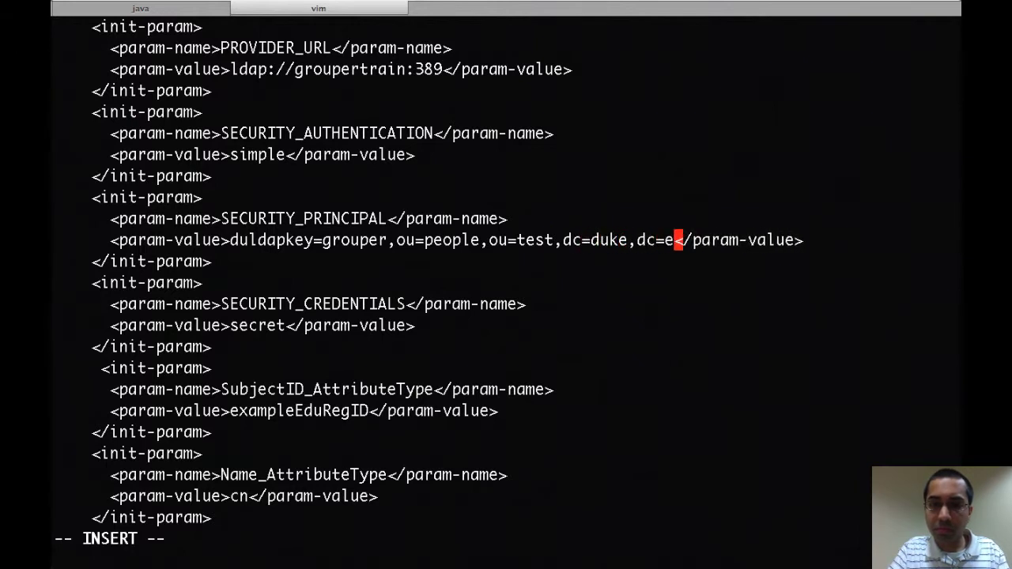
{"action": "key", "text": "Escape"}
Step: Replace the SECURITY_CREDENTIALS placeholder 'secret' with the path /grouper-train/ldap.pwd
{"action": "key", "text": "j"}
{"action": "key", "text": "j"}
{"action": "key", "text": "j"}
{"action": "key", "text": "j"}
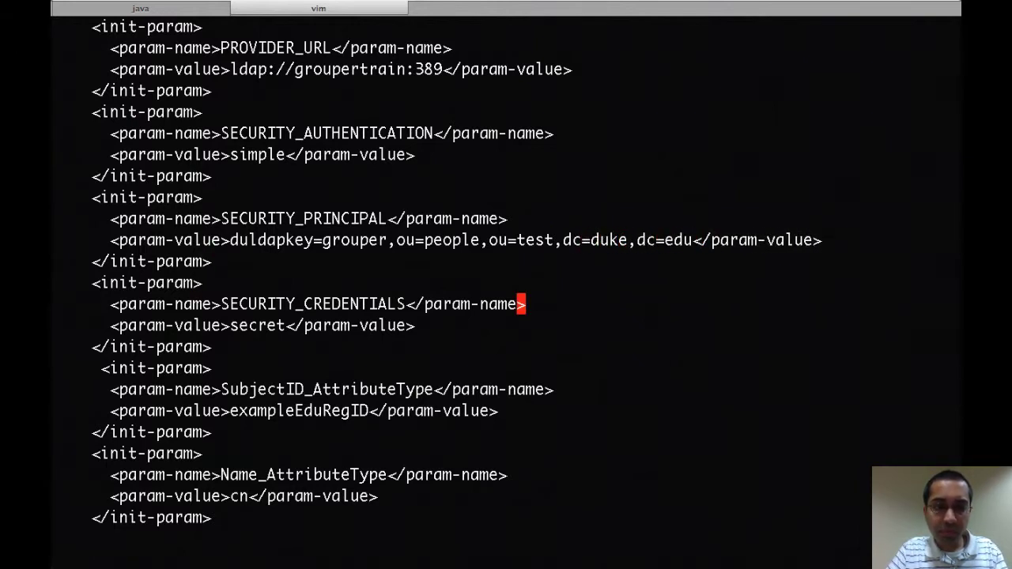
{"action": "key", "text": "h"}
{"action": "key", "text": "h"}
{"action": "key", "text": "h"}
{"action": "key", "text": "h"}
{"action": "key", "text": "h"}
{"action": "key", "text": "h"}
{"action": "key", "text": "h"}
{"action": "key", "text": "h"}
{"action": "key", "text": "h"}
{"action": "key", "text": "h"}
{"action": "key", "text": "h"}
{"action": "key", "text": "h"}
{"action": "key", "text": "h"}
{"action": "key", "text": "h"}
{"action": "key", "text": "h"}
{"action": "key", "text": "h"}
{"action": "key", "text": "h"}
{"action": "key", "text": "h"}
{"action": "key", "text": "h"}
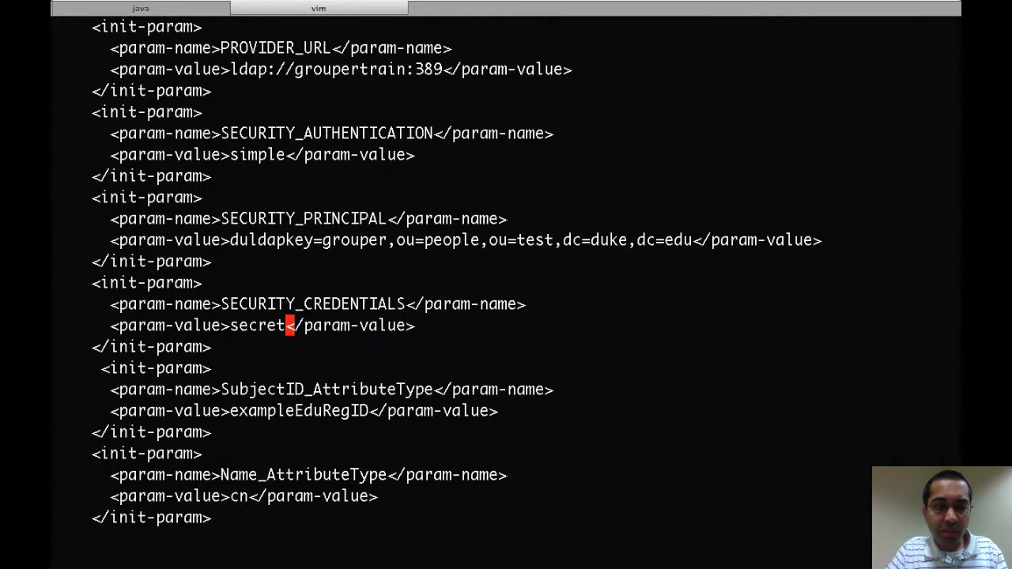
{"action": "key", "text": "c"}
{"action": "key", "text": "w"}
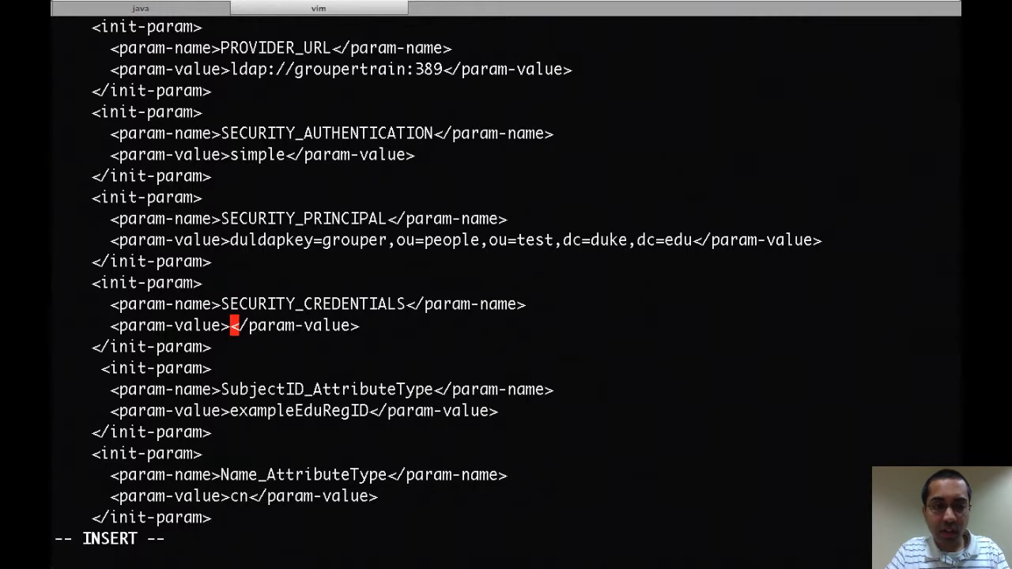
{"action": "type", "text": "/grouper-trai"}
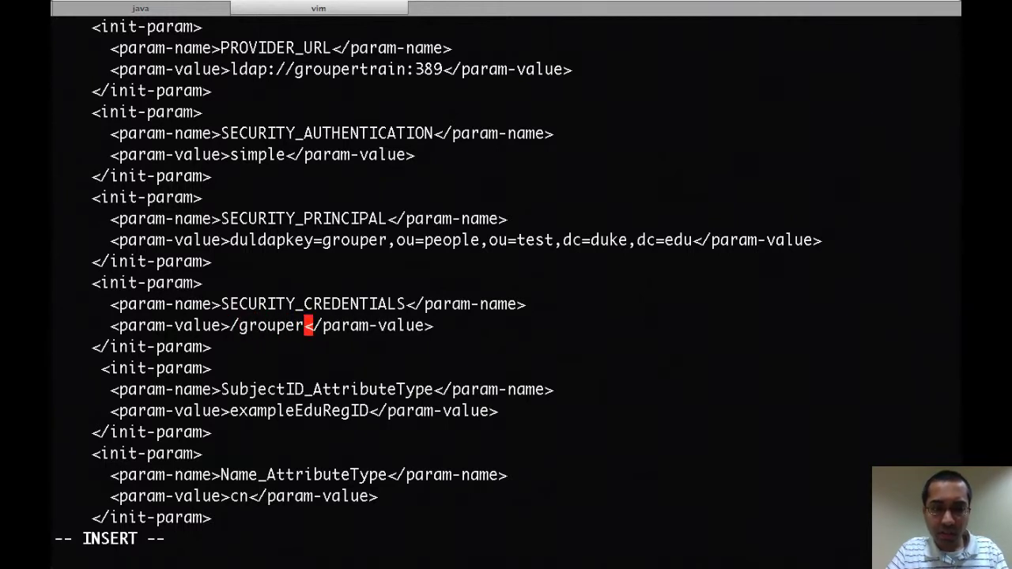
{"action": "type", "text": "n/ldap.pwd"}
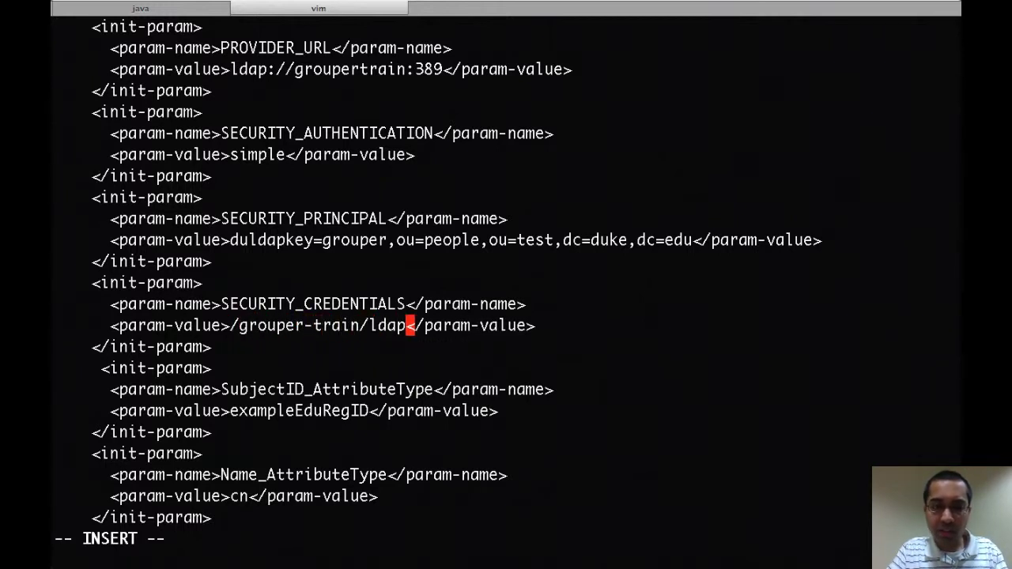
Step: Change the SubjectID attribute type from exampleEduRegID to uid
{"action": "key", "text": "Escape"}
{"action": "key", "text": "Down"}
{"action": "key", "text": "Down"}
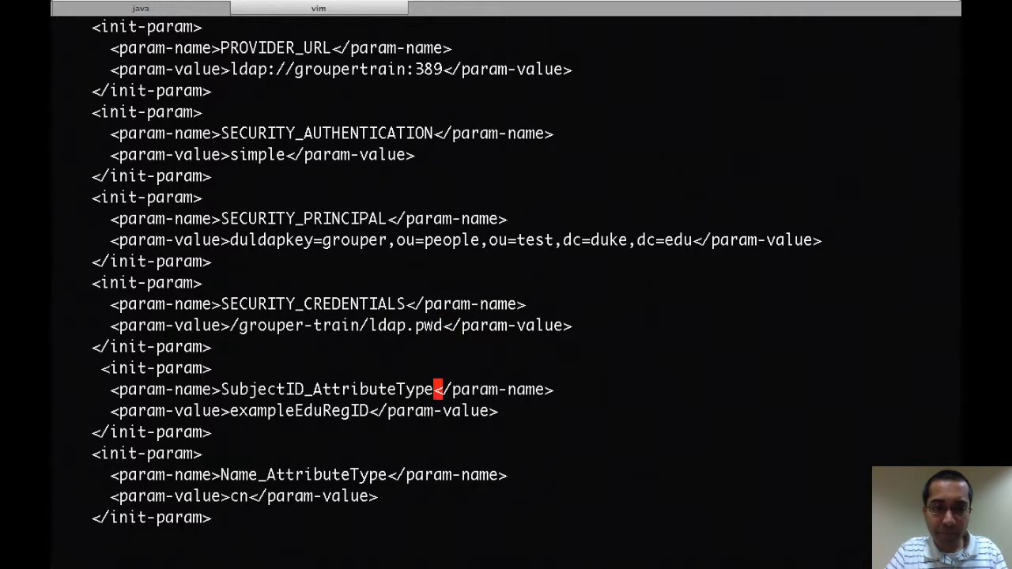
{"action": "key", "text": "Down"}
{"action": "key", "text": "Left"}
{"action": "key", "text": "Left"}
{"action": "key", "text": "Left"}
{"action": "key", "text": "Left"}
{"action": "key", "text": "Left"}
{"action": "key", "text": "Left"}
{"action": "key", "text": "Left"}
{"action": "key", "text": "Left"}
{"action": "key", "text": "Left"}
{"action": "key", "text": "Left"}
{"action": "key", "text": "Left"}
{"action": "key", "text": "Left"}
{"action": "key", "text": "Left"}
{"action": "key", "text": "Left"}
{"action": "key", "text": "Left"}
{"action": "key", "text": "Left"}
{"action": "key", "text": "Left"}
{"action": "key", "text": "Left"}
{"action": "key", "text": "Left"}
{"action": "key", "text": "Left"}
{"action": "key", "text": "Left"}
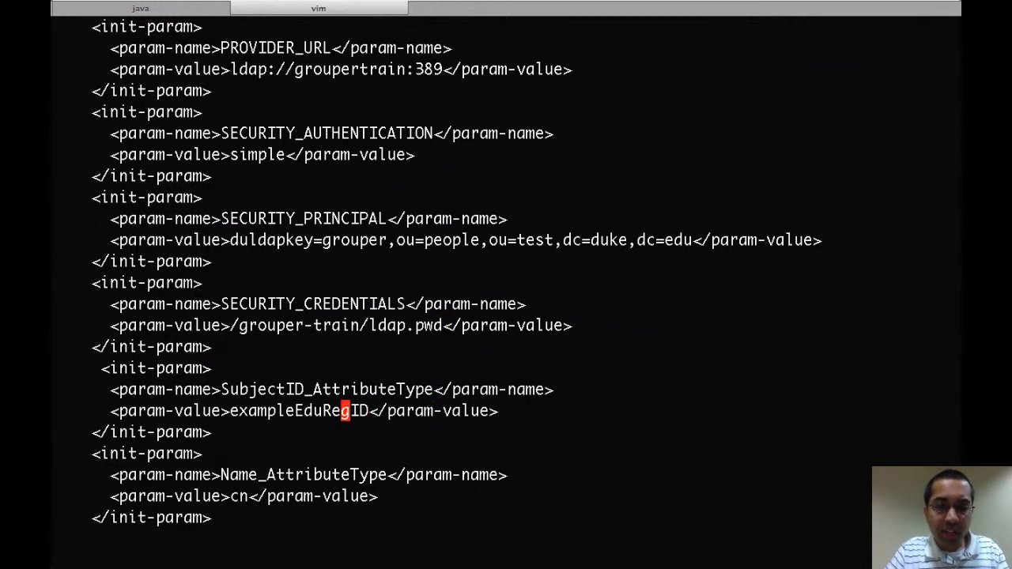
{"action": "key", "text": "Left"}
{"action": "key", "text": "c"}
{"action": "key", "text": "w"}
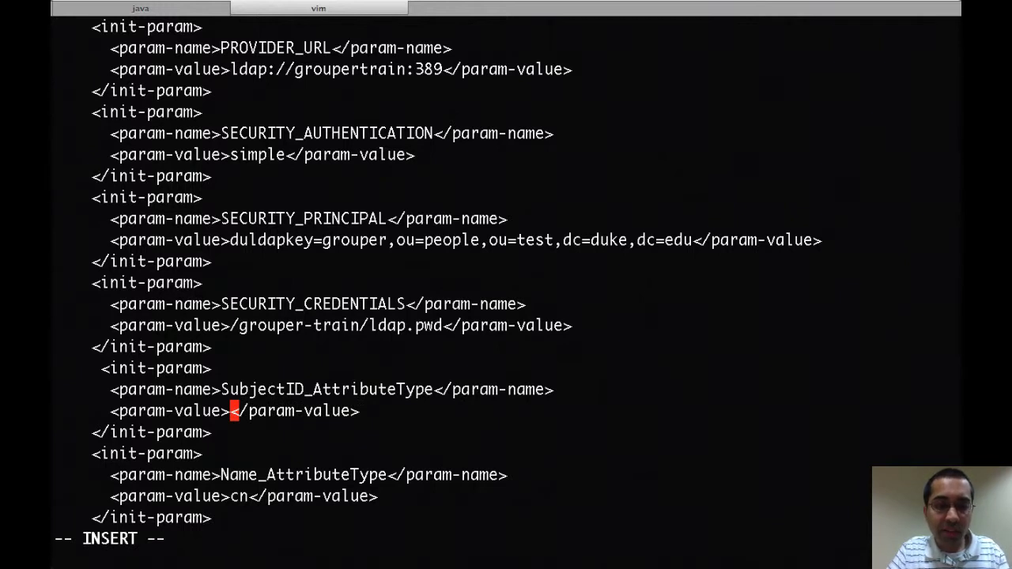
{"action": "type", "text": "uid"}
{"action": "key", "text": "Escape"}
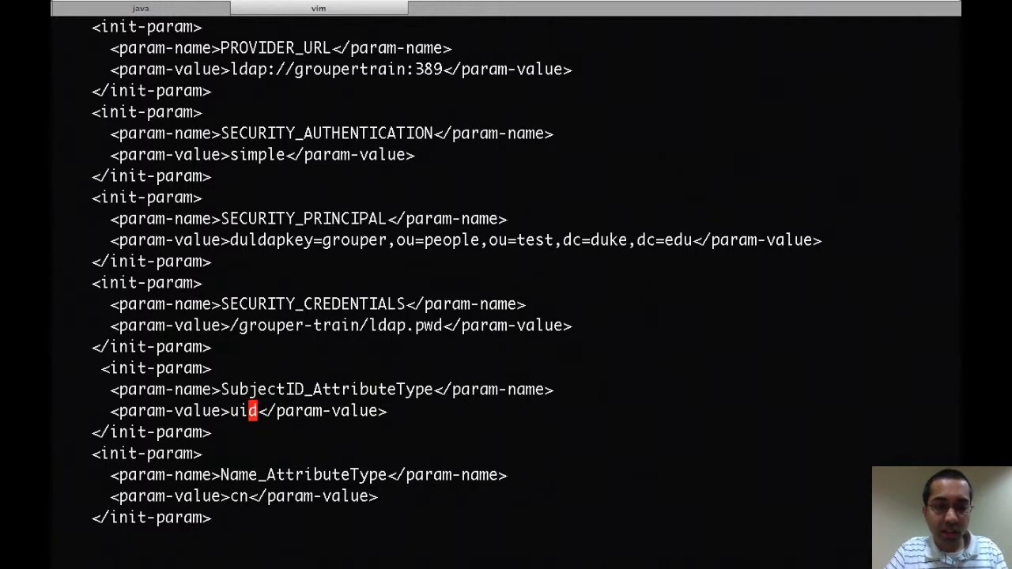
Step: Set both the Name and Description attribute types to displayName
{"action": "key", "text": "Down"}
{"action": "key", "text": "Down"}
{"action": "key", "text": "Down"}
{"action": "scroll", "coordinate": [457, 274], "scroll_direction": "down", "scroll_amount": 2}
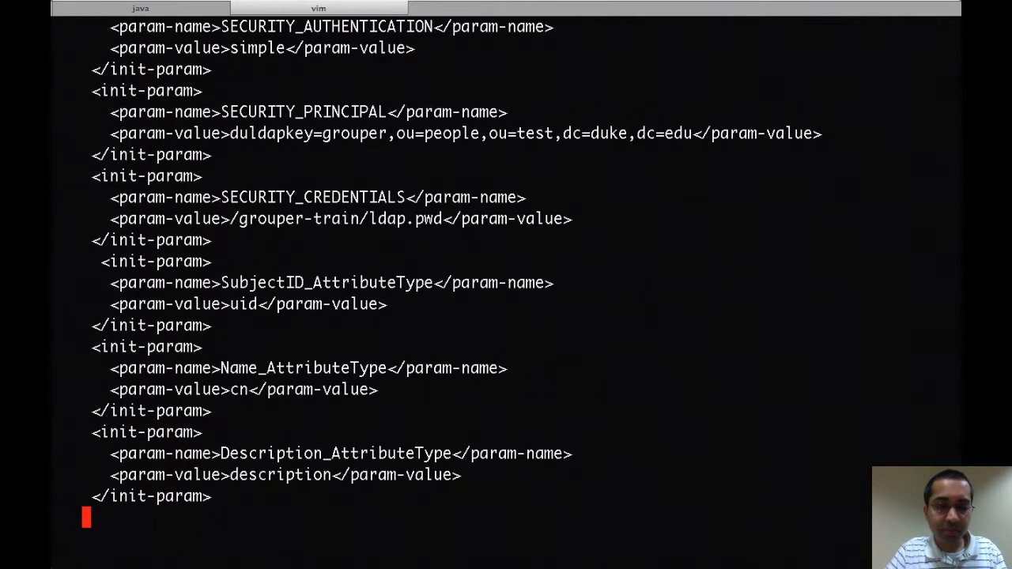
{"action": "type", "text": "bcw"}
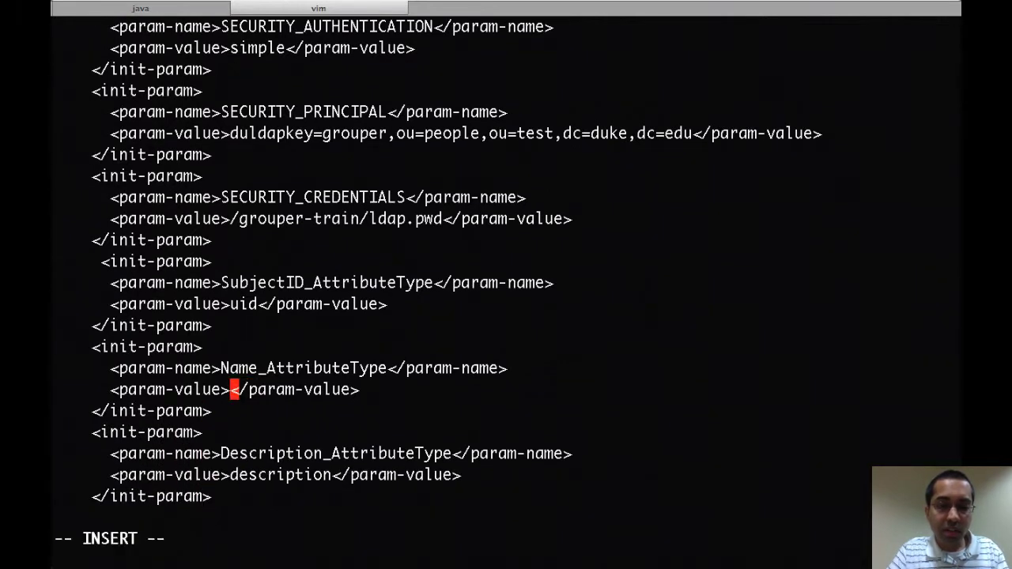
{"action": "type", "text": "displayName"}
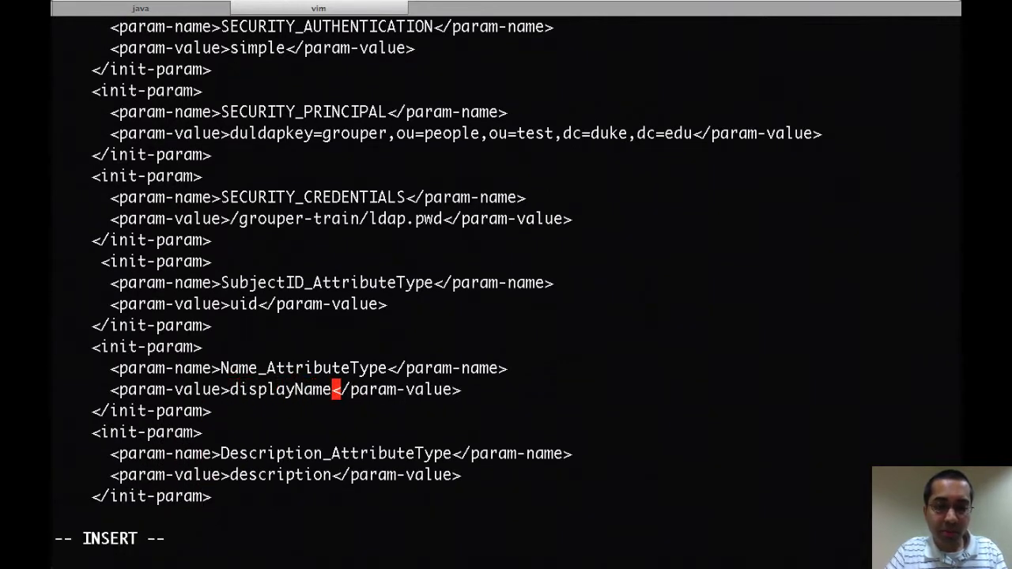
{"action": "key", "text": "Escape"}
{"action": "key", "text": "j"}
{"action": "key", "text": "j"}
{"action": "key", "text": "j"}
{"action": "key", "text": "j"}
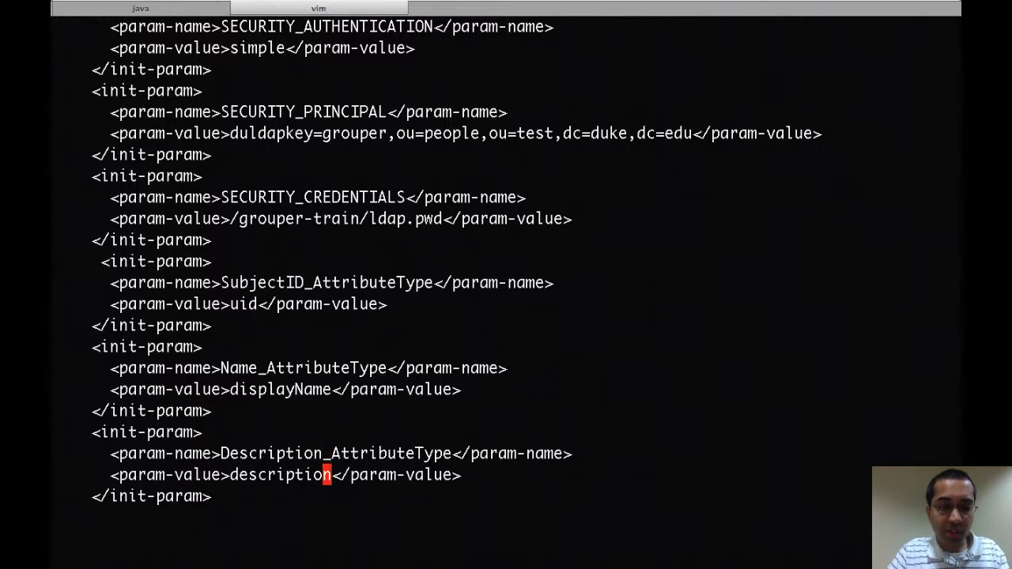
{"action": "key", "text": "j"}
{"action": "key", "text": "j"}
{"action": "key", "text": "j"}
{"action": "key", "text": "j"}
{"action": "key", "text": "j"}
{"action": "scroll", "coordinate": [451, 274], "scroll_direction": "down", "scroll_amount": 1}
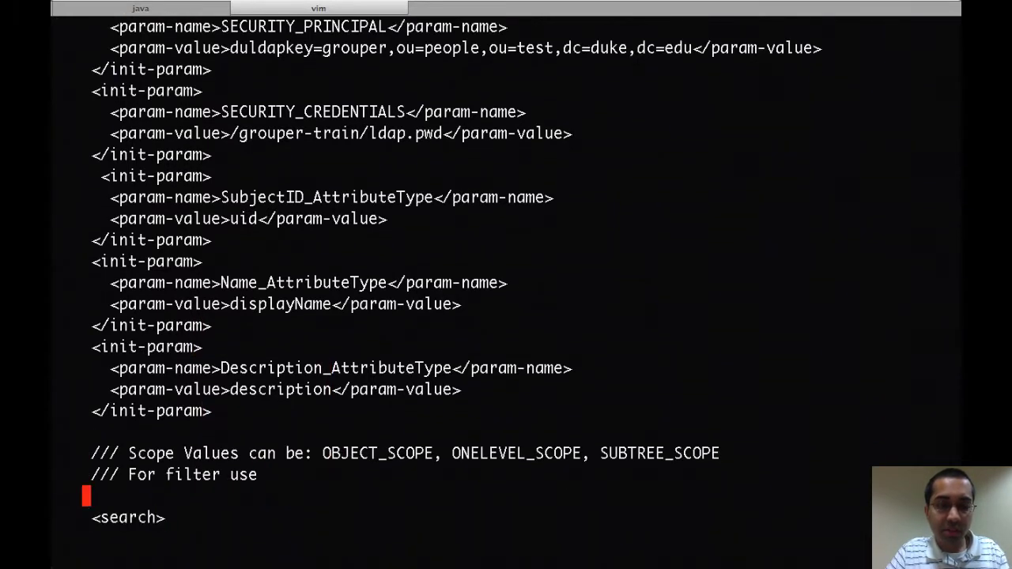
{"action": "left_click", "coordinate": [327, 454]}
{"action": "key", "text": "k"}
{"action": "key", "text": "k"}
{"action": "key", "text": "k"}
{"action": "key", "text": "h"}
{"action": "key", "text": "h"}
{"action": "key", "text": "h"}
{"action": "key", "text": "h"}
{"action": "key", "text": "h"}
{"action": "key", "text": "h"}
{"action": "key", "text": "h"}
{"action": "key", "text": "h"}
{"action": "key", "text": "h"}
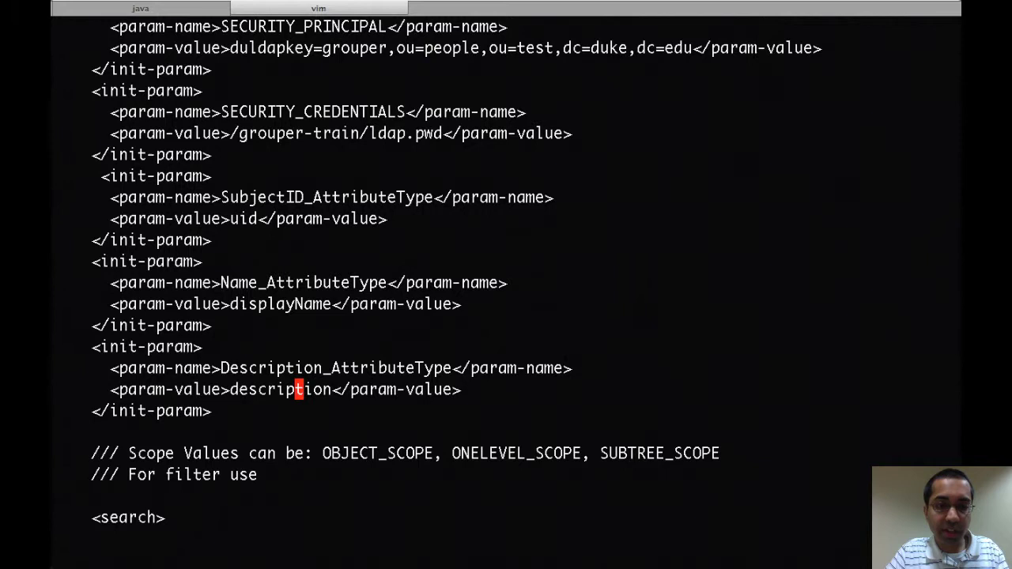
{"action": "type", "text": "hdwidispl"}
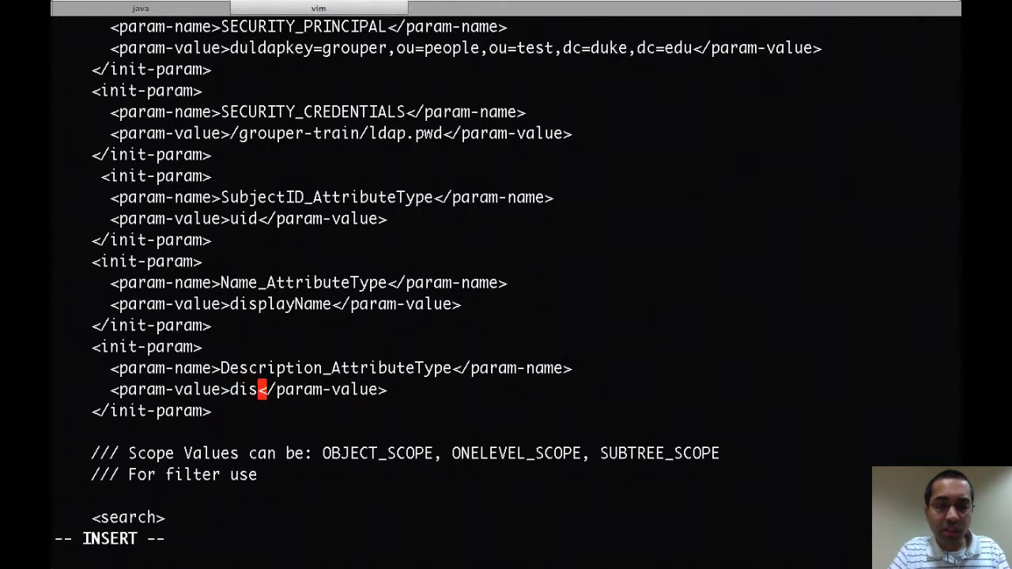
{"action": "type", "text": "ayName"}
{"action": "key", "text": "Escape"}
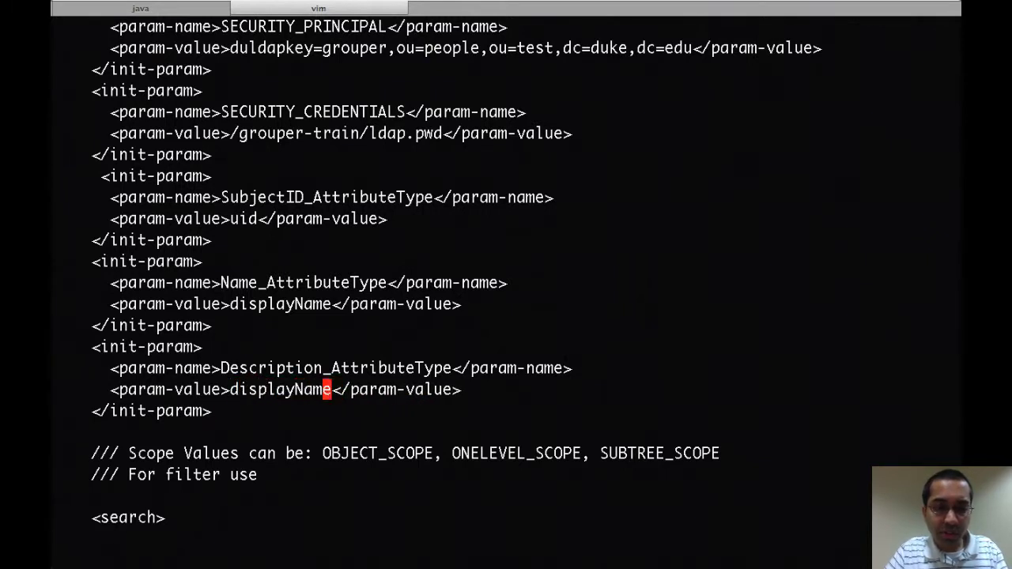
{"action": "key", "text": "j"}
{"action": "key", "text": "j"}
{"action": "key", "text": "j"}
{"action": "key", "text": "j"}
{"action": "key", "text": "j"}
{"action": "key", "text": "j"}
{"action": "key", "text": "j"}
{"action": "key", "text": "j"}
{"action": "key", "text": "j"}
{"action": "key", "text": "j"}
{"action": "key", "text": "j"}
{"action": "key", "text": "j"}
{"action": "key", "text": "j"}
{"action": "key", "text": "j"}
{"action": "key", "text": "j"}
{"action": "key", "text": "j"}
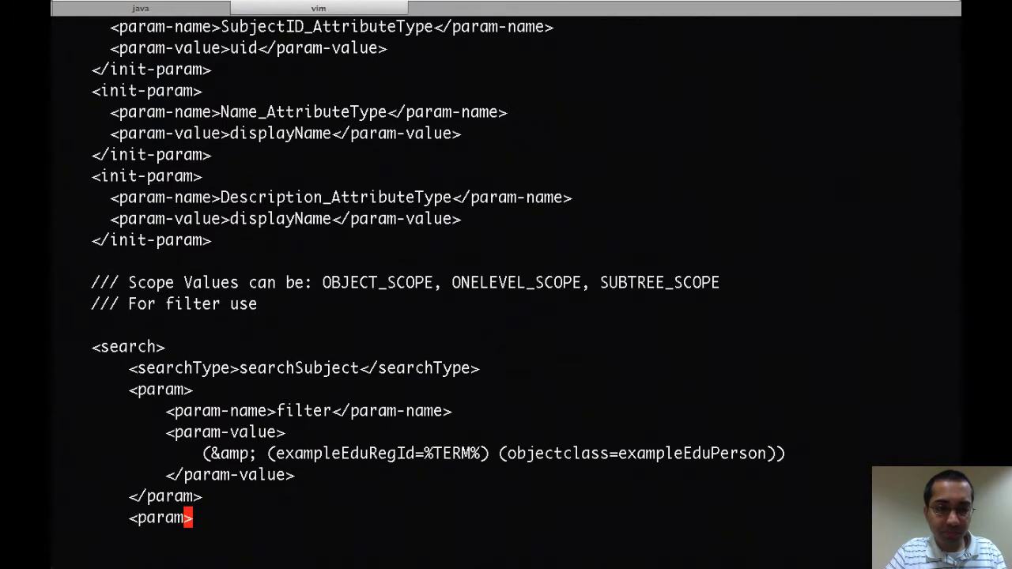
{"action": "key", "text": "j"}
{"action": "key", "text": "j"}
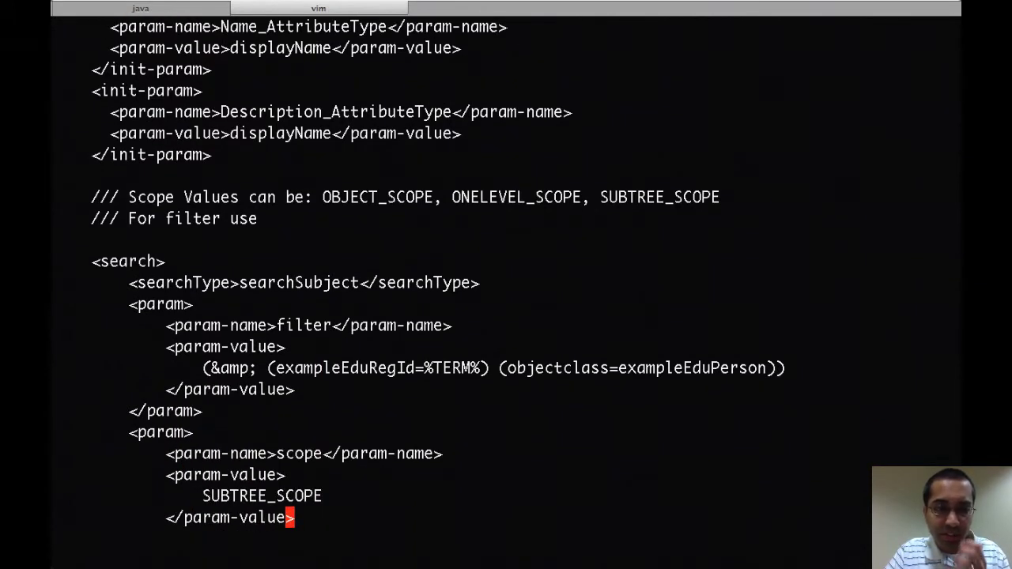
Step: Add the base parameter ou=people,dc=example,... and close the searchSubject search block
{"action": "type", "text": "o</param> <param> <param-name>base</param-name> <param-value> ou=people,dc=example,dc=edu </param-value>"}
{"action": "key", "text": "Escape"}
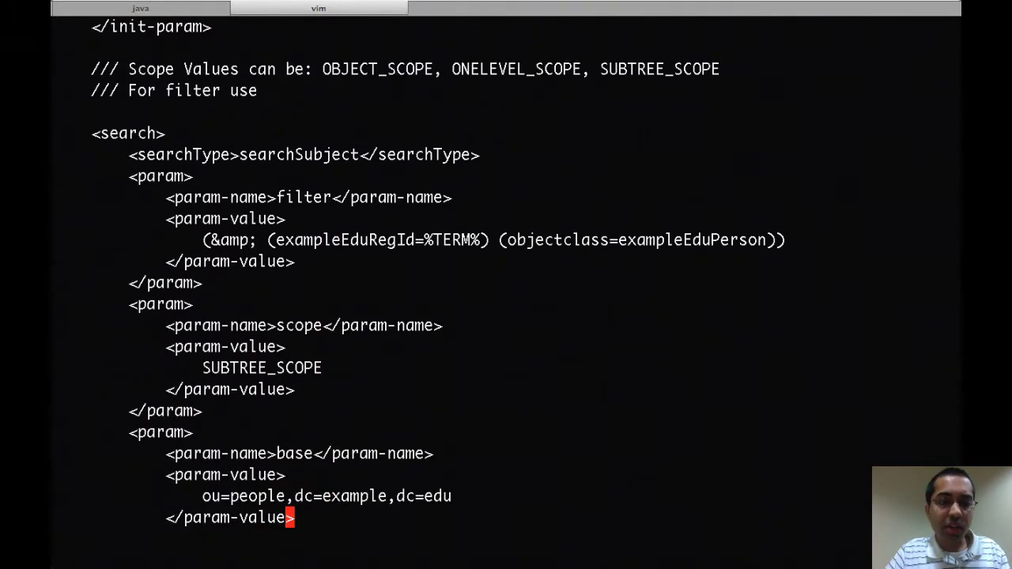
{"action": "type", "text": "o</param>  </search>"}
{"action": "key", "text": "Escape"}
{"action": "key", "text": "k"}
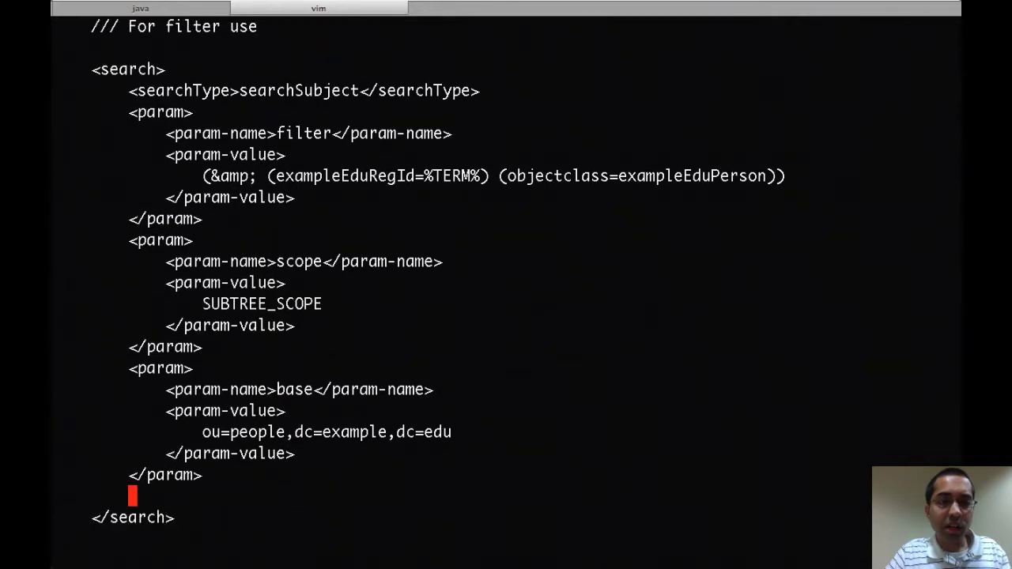
{"action": "key", "text": "k"}
{"action": "key", "text": "$"}
{"action": "key", "text": "k"}
{"action": "key", "text": "k"}
{"action": "key", "text": "k"}
{"action": "key", "text": "k"}
{"action": "key", "text": "k"}
{"action": "key", "text": "k"}
{"action": "key", "text": "k"}
{"action": "key", "text": "k"}
{"action": "key", "text": "k"}
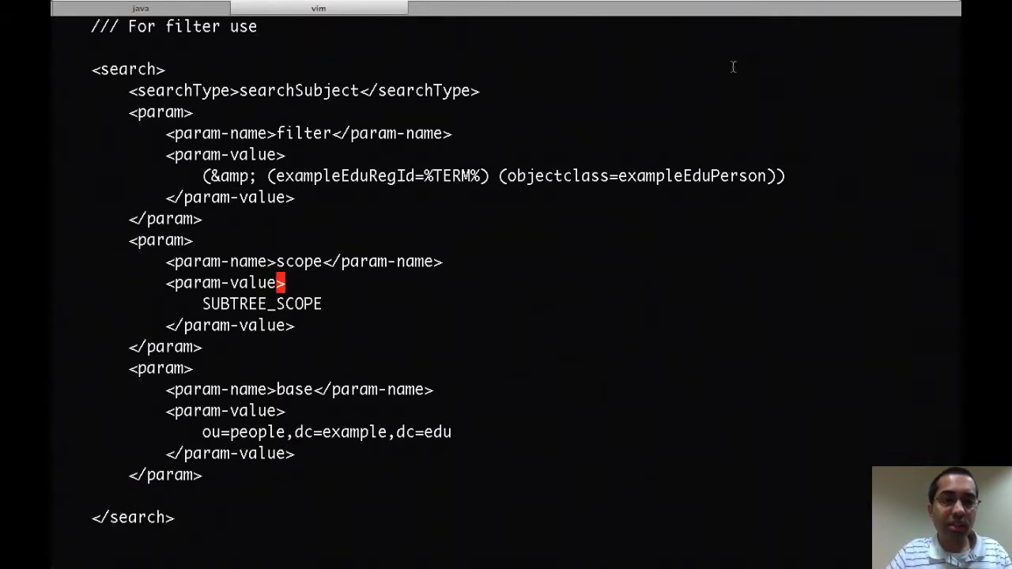
{"action": "double_click", "coordinate": [278, 90]}
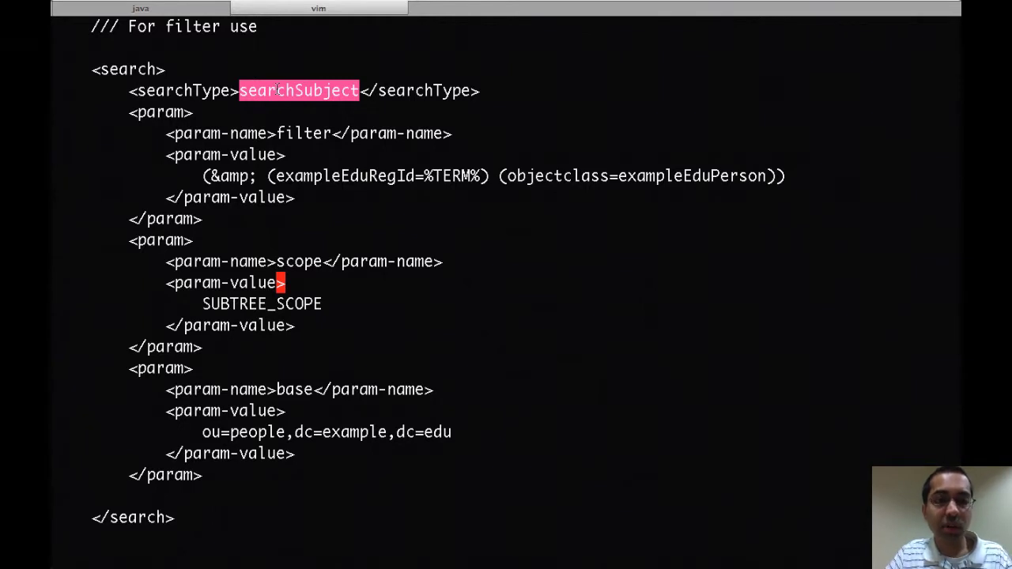
Step: Change the searchSubject filter to use uid and objectclass=person
{"action": "key", "text": "k"}
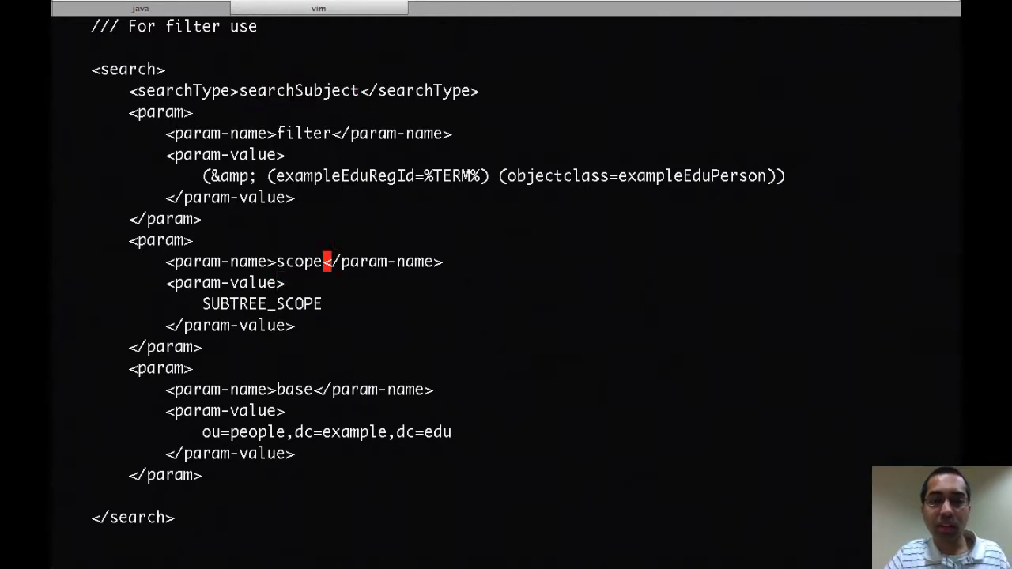
{"action": "key", "text": "k"}
{"action": "key", "text": "k"}
{"action": "key", "text": "k"}
{"action": "key", "text": "k"}
{"action": "key", "text": "h"}
{"action": "key", "text": "h"}
{"action": "key", "text": "h"}
{"action": "key", "text": "h"}
{"action": "key", "text": "h"}
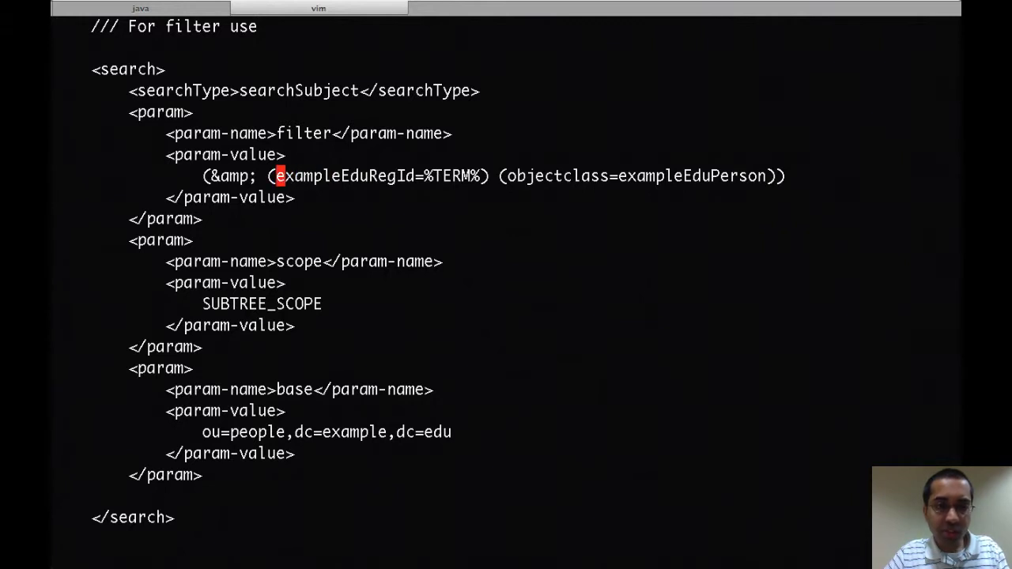
{"action": "type", "text": "cw"}
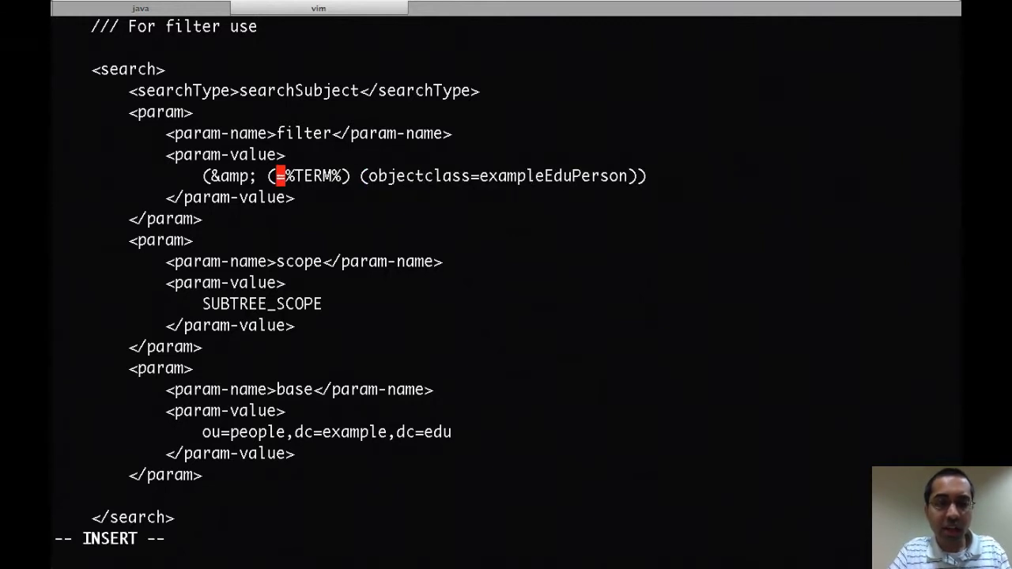
{"action": "type", "text": "uid"}
{"action": "key", "text": "Escape"}
{"action": "key", "text": "l"}
{"action": "key", "text": "l"}
{"action": "key", "text": "l"}
{"action": "key", "text": "l"}
{"action": "key", "text": "l"}
{"action": "key", "text": "l"}
{"action": "key", "text": "l"}
{"action": "key", "text": "l"}
{"action": "key", "text": "l"}
{"action": "key", "text": "l"}
{"action": "key", "text": "l"}
{"action": "key", "text": "l"}
{"action": "key", "text": "l"}
{"action": "key", "text": "l"}
{"action": "key", "text": "l"}
{"action": "key", "text": "l"}
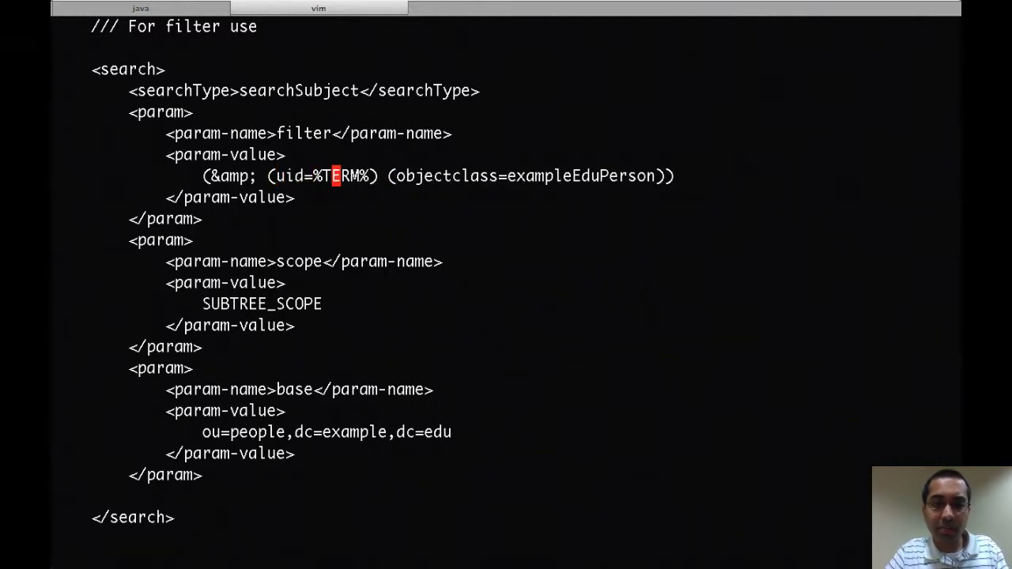
{"action": "key", "text": "l"}
{"action": "key", "text": "l"}
{"action": "key", "text": "l"}
{"action": "key", "text": "l"}
{"action": "key", "text": "l"}
{"action": "key", "text": "l"}
{"action": "key", "text": "l"}
{"action": "key", "text": "l"}
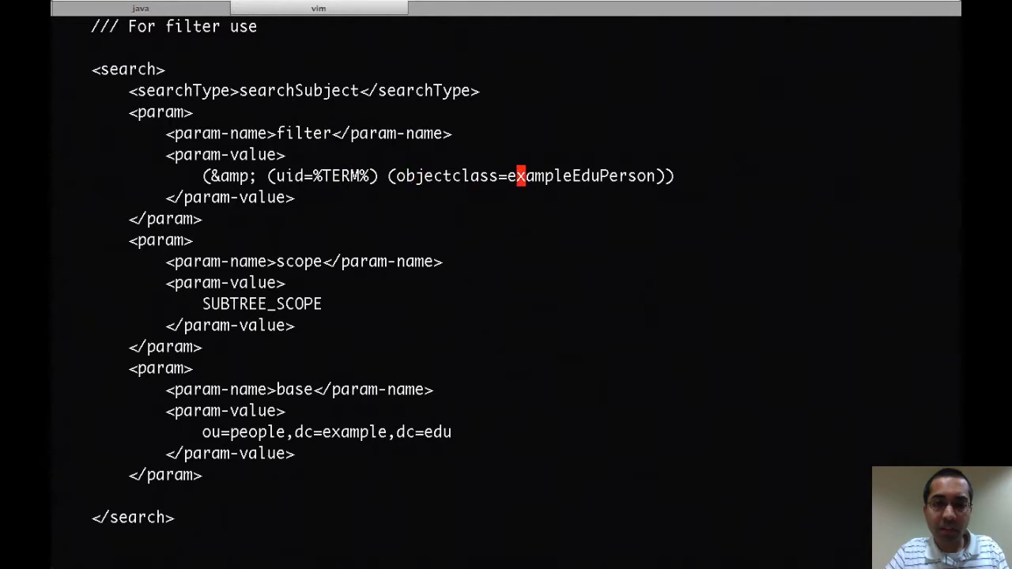
{"action": "type", "text": "hcwperson"}
{"action": "key", "text": "Escape"}
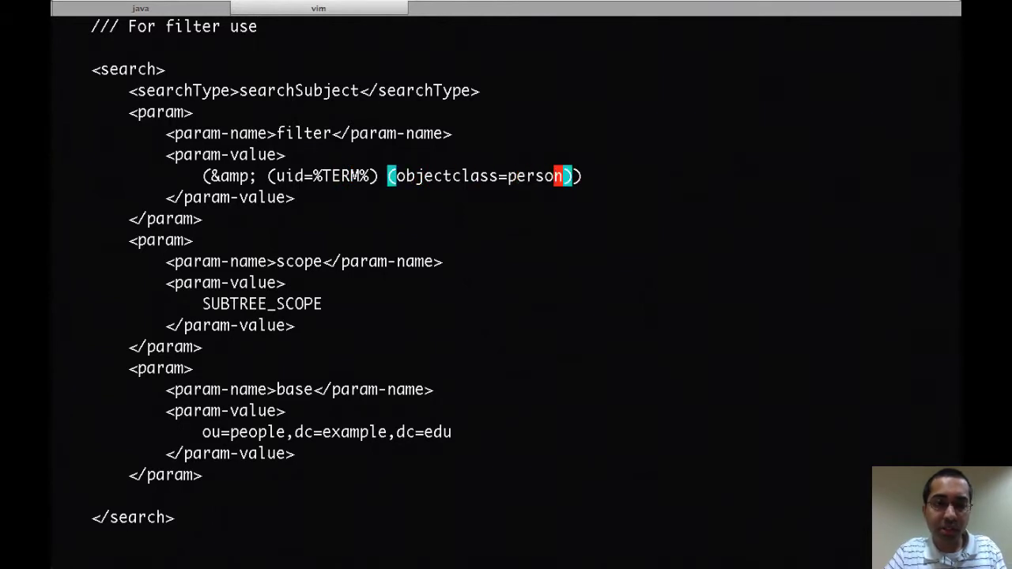
{"action": "key", "text": "j"}
{"action": "key", "text": "j"}
{"action": "key", "text": "j"}
{"action": "key", "text": "j"}
{"action": "key", "text": "j"}
{"action": "key", "text": "j"}
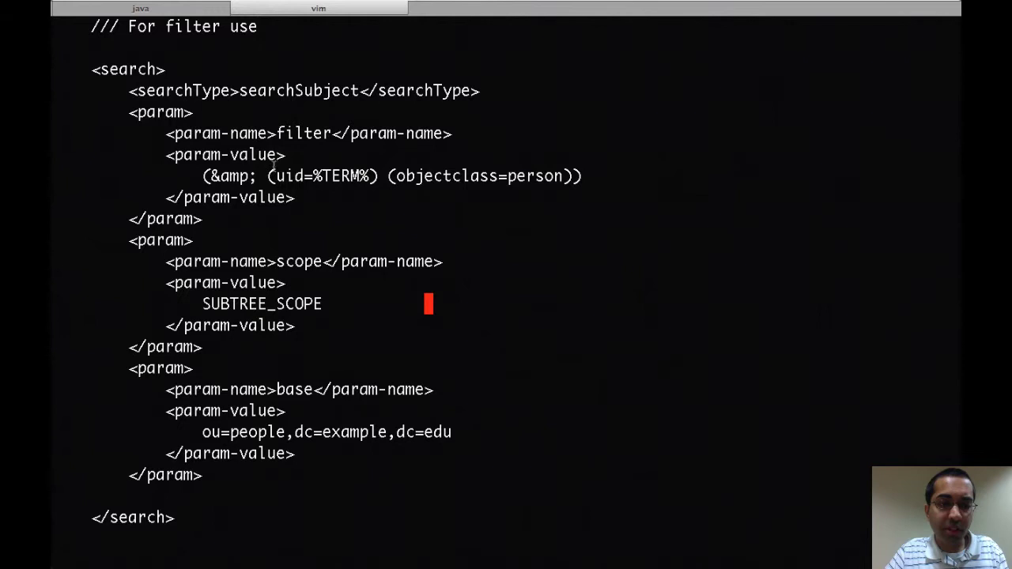
{"action": "key", "text": "j"}
{"action": "key", "text": "j"}
{"action": "key", "text": "j"}
{"action": "key", "text": "j"}
{"action": "key", "text": "j"}
{"action": "key", "text": "j"}
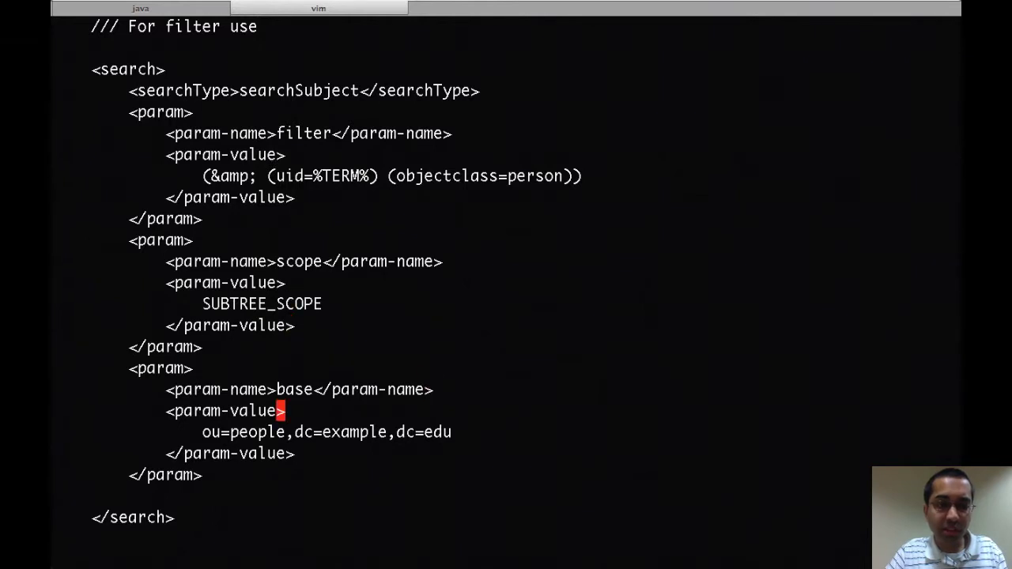
Step: Replace example with duke in the searchSubject base, giving ou=people,dc=duke,dc=edu
{"action": "key", "text": "h"}
{"action": "key", "text": "h"}
{"action": "key", "text": "h"}
{"action": "key", "text": "h"}
{"action": "key", "text": "h"}
{"action": "key", "text": "h"}
{"action": "key", "text": "h"}
{"action": "key", "text": "h"}
{"action": "key", "text": "h"}
{"action": "key", "text": "h"}
{"action": "key", "text": "h"}
{"action": "key", "text": "h"}
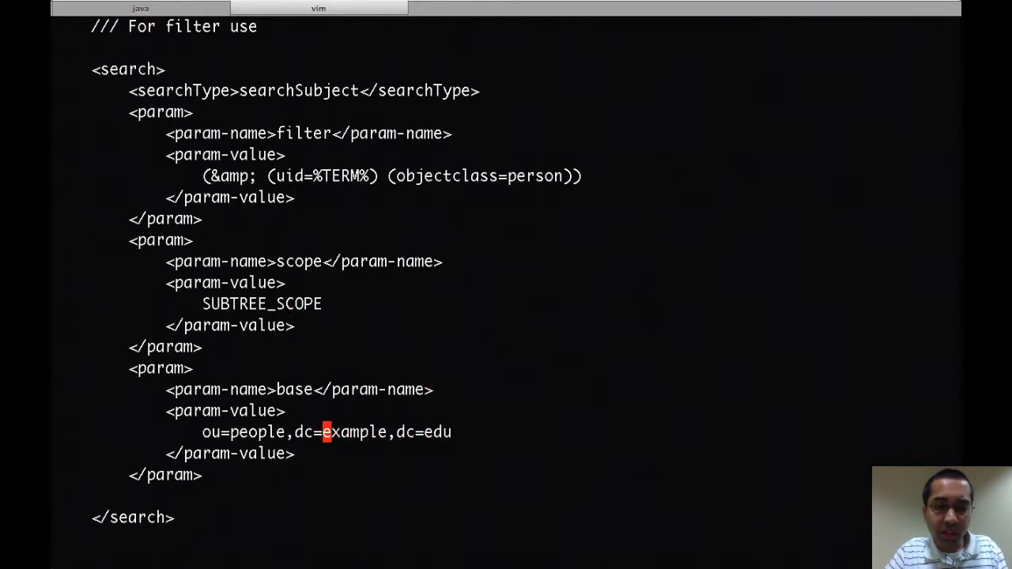
{"action": "type", "text": "cwduke"}
{"action": "key", "text": "Escape"}
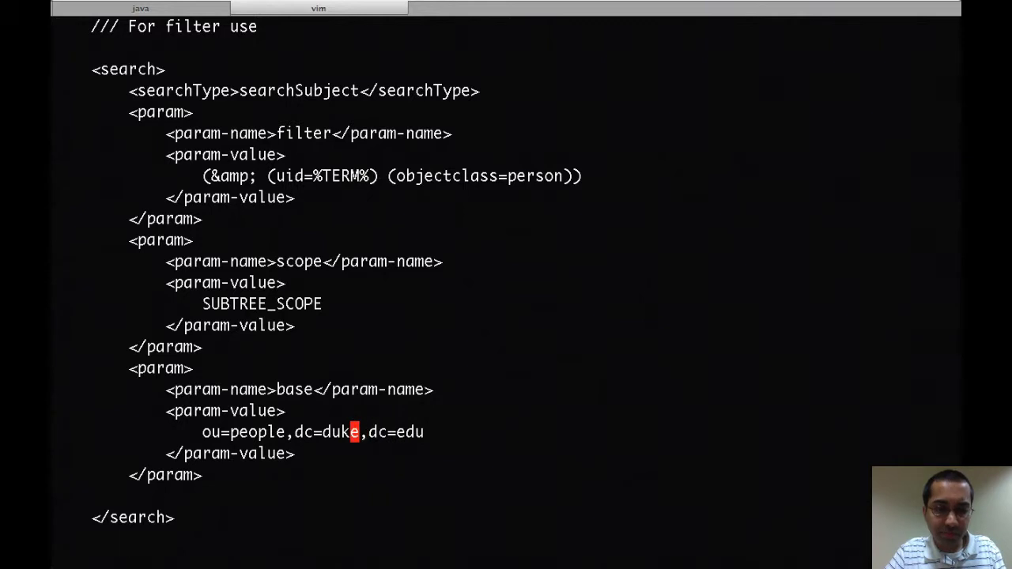
Step: Change the searchSubjectByIdentifier filter's objectclass from exampleEduPerson to person
{"action": "key", "text": "j"}
{"action": "key", "text": "j"}
{"action": "key", "text": "j"}
{"action": "key", "text": "j"}
{"action": "key", "text": "j"}
{"action": "key", "text": "j"}
{"action": "key", "text": "j"}
{"action": "key", "text": "j"}
{"action": "key", "text": "j"}
{"action": "key", "text": "j"}
{"action": "key", "text": "j"}
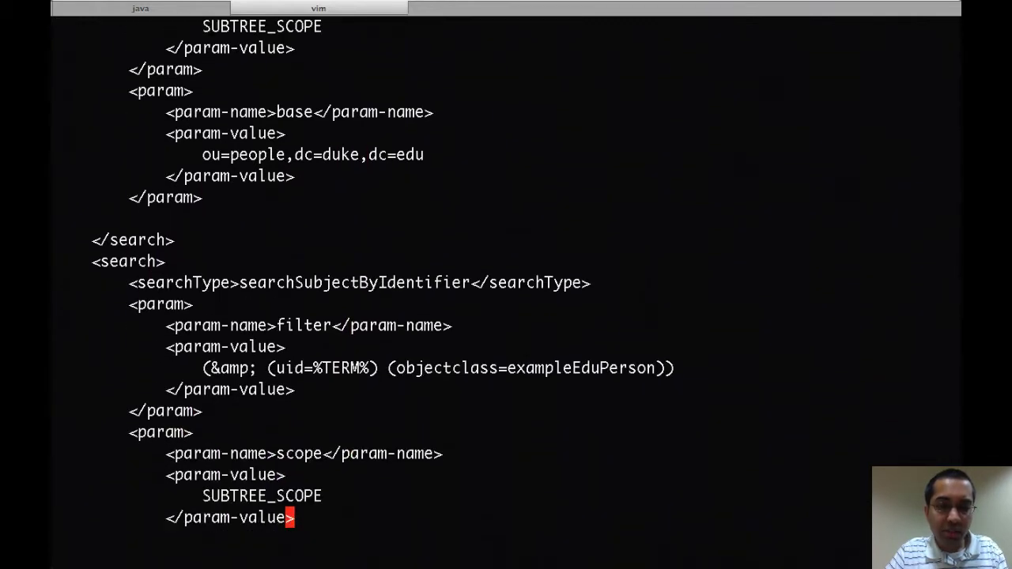
{"action": "key", "text": "ctrl+r"}
{"action": "key", "text": "j"}
{"action": "key", "text": "k"}
{"action": "key", "text": "k"}
{"action": "key", "text": "k"}
{"action": "key", "text": "k"}
{"action": "key", "text": "k"}
{"action": "key", "text": "k"}
{"action": "key", "text": "k"}
{"action": "key", "text": "k"}
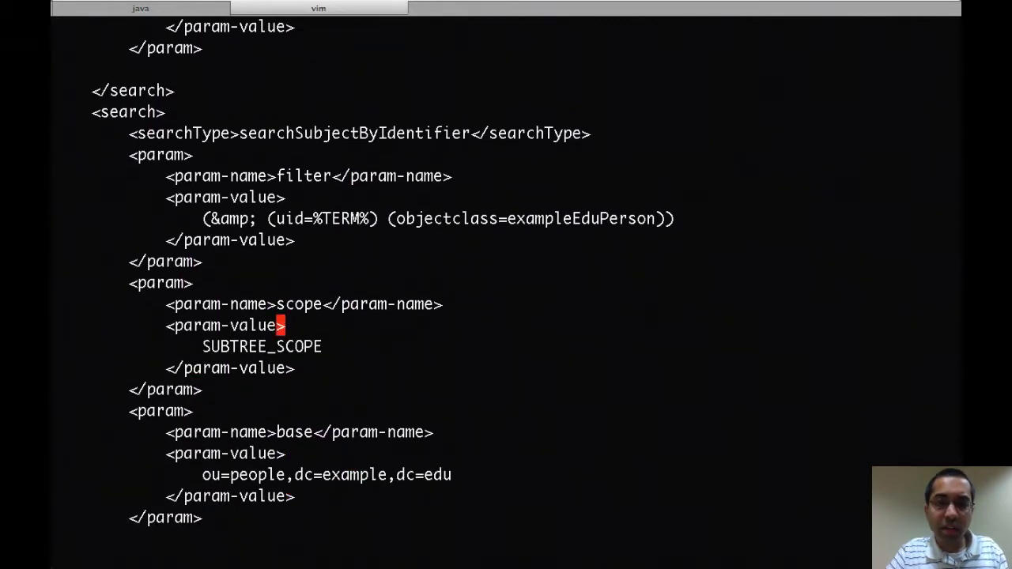
{"action": "key", "text": "k"}
{"action": "key", "text": "k"}
{"action": "key", "text": "k"}
{"action": "key", "text": "k"}
{"action": "key", "text": "k"}
{"action": "key", "text": "l"}
{"action": "key", "text": "l"}
{"action": "key", "text": "l"}
{"action": "key", "text": "l"}
{"action": "key", "text": "l"}
{"action": "key", "text": "l"}
{"action": "key", "text": "l"}
{"action": "key", "text": "l"}
{"action": "key", "text": "l"}
{"action": "key", "text": "l"}
{"action": "key", "text": "l"}
{"action": "key", "text": "l"}
{"action": "key", "text": "l"}
{"action": "key", "text": "l"}
{"action": "key", "text": "l"}
{"action": "key", "text": "l"}
{"action": "key", "text": "l"}
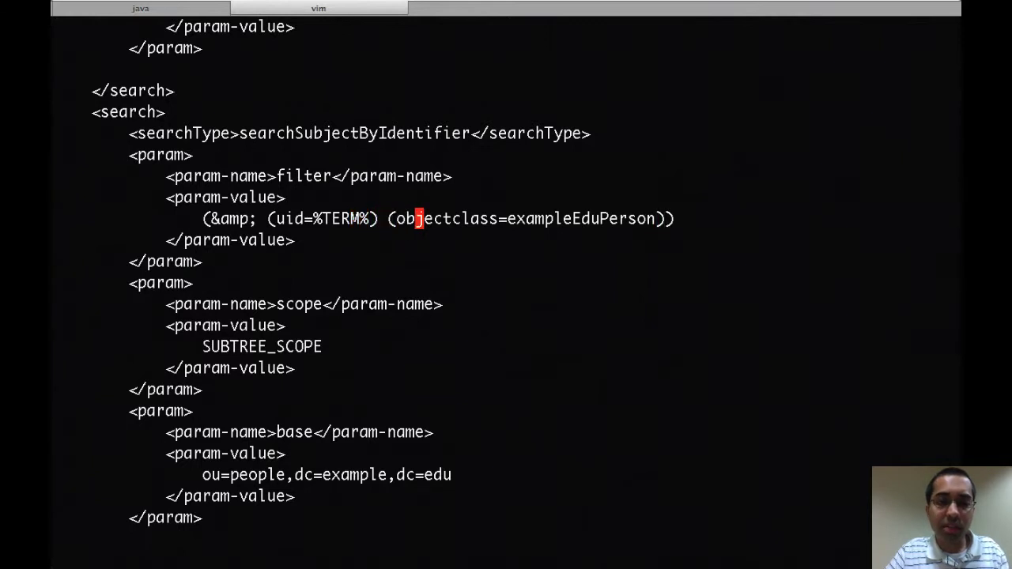
{"action": "key", "text": "d"}
{"action": "key", "text": "t"}
{"action": "key", "text": "parenright"}
{"action": "type", "text": "iperson"}
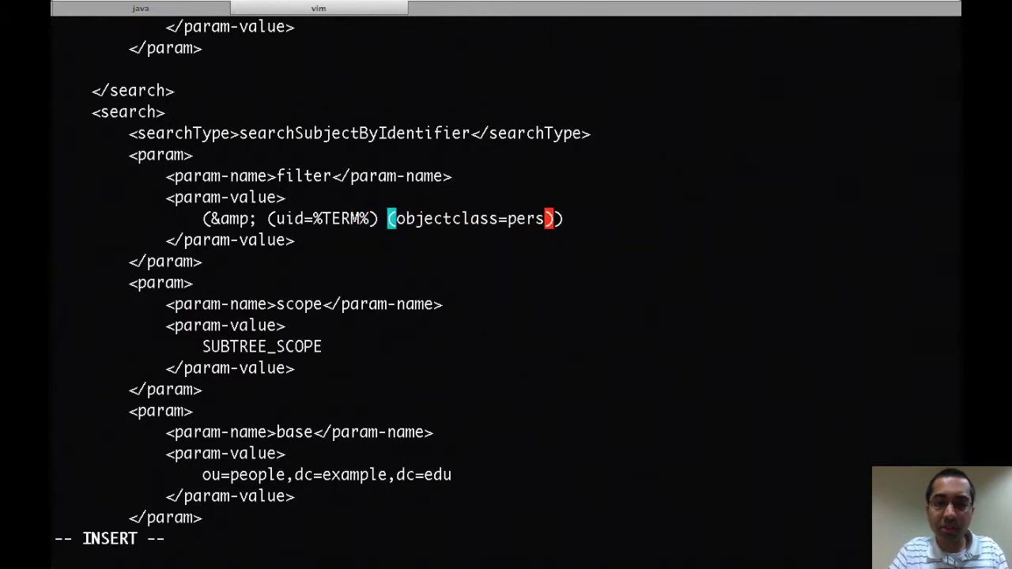
{"action": "key", "text": "Escape"}
Step: Set that block's base to ou=people,dc=duke,dc=edu and save conf/sources.xml
{"action": "key", "text": "j"}
{"action": "key", "text": "j"}
{"action": "key", "text": "j"}
{"action": "key", "text": "j"}
{"action": "key", "text": "j"}
{"action": "key", "text": "j"}
{"action": "key", "text": "j"}
{"action": "key", "text": "j"}
{"action": "key", "text": "j"}
{"action": "key", "text": "j"}
{"action": "key", "text": "j"}
{"action": "key", "text": "j"}
{"action": "key", "text": "j"}
{"action": "key", "text": "j"}
{"action": "key", "text": "j"}
{"action": "key", "text": "j"}
{"action": "key", "text": "j"}
{"action": "key", "text": "j"}
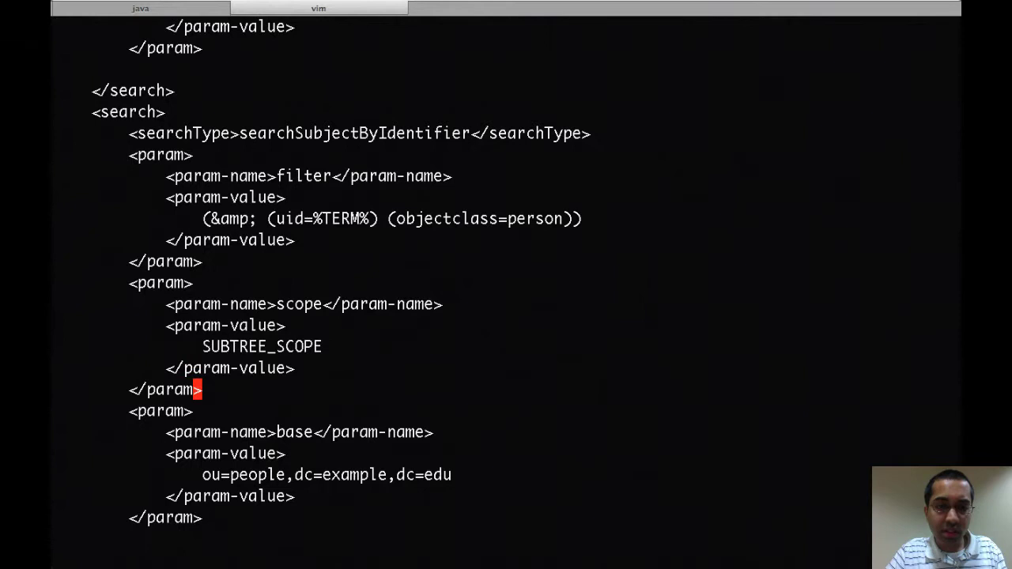
{"action": "key", "text": "k"}
{"action": "key", "text": "k"}
{"action": "key", "text": "k"}
{"action": "key", "text": "k"}
{"action": "key", "text": "k"}
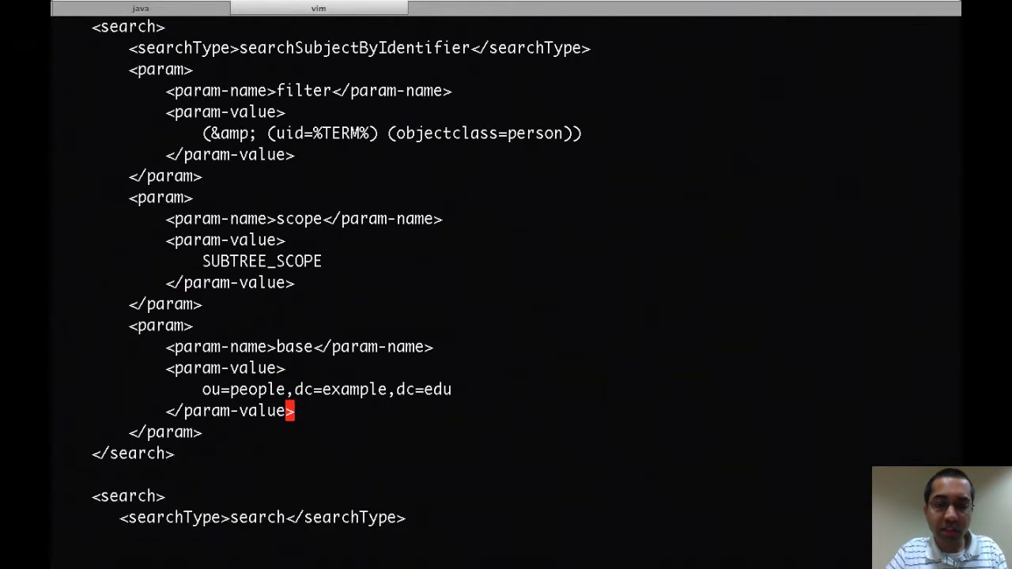
{"action": "key", "text": "k"}
{"action": "key", "text": "h"}
{"action": "key", "text": "h"}
{"action": "key", "text": "h"}
{"action": "key", "text": "h"}
{"action": "key", "text": "h"}
{"action": "key", "text": "h"}
{"action": "key", "text": "h"}
{"action": "key", "text": "h"}
{"action": "key", "text": "h"}
{"action": "key", "text": "h"}
{"action": "key", "text": "h"}
{"action": "key", "text": "h"}
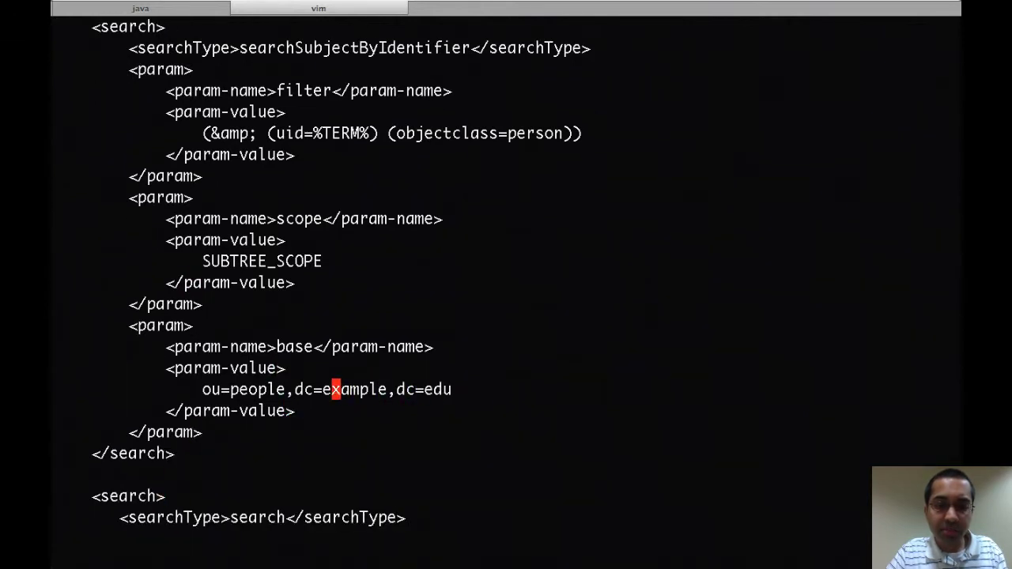
{"action": "type", "text": "hdwiduke"}
{"action": "key", "text": "Escape"}
{"action": "type", "text": ":w"}
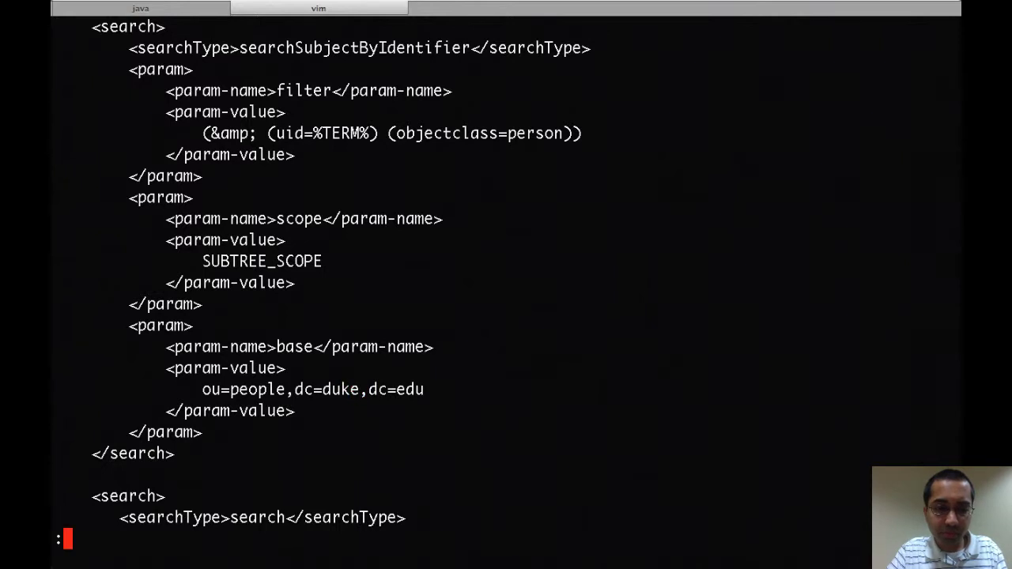
{"action": "key", "text": "Return"}
{"action": "key", "text": "ctrl+f"}
{"action": "key", "text": "k"}
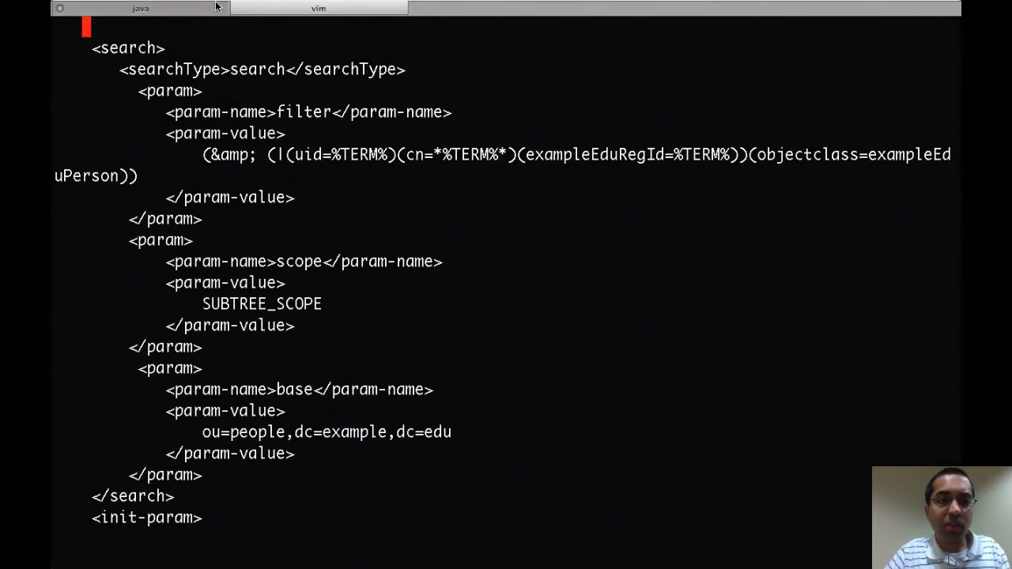
Step: Delete the (exampleEduRegId=%TERM%) clause from the search filter
{"action": "double_click", "coordinate": [257, 69]}
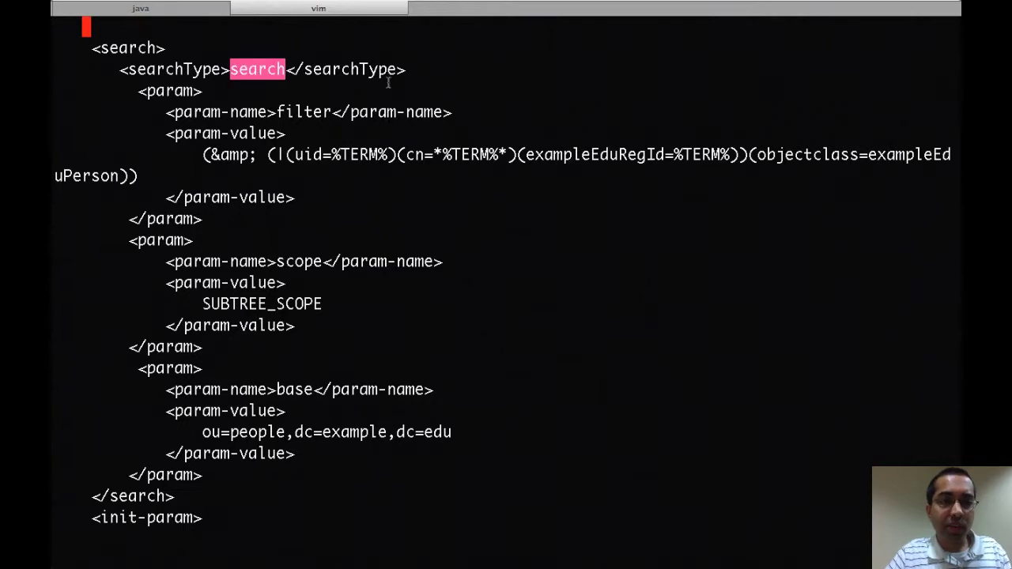
{"action": "left_click", "coordinate": [390, 82]}
{"action": "key", "text": "j"}
{"action": "key", "text": "j"}
{"action": "key", "text": "j"}
{"action": "key", "text": "j"}
{"action": "key", "text": "j"}
{"action": "key", "text": "j"}
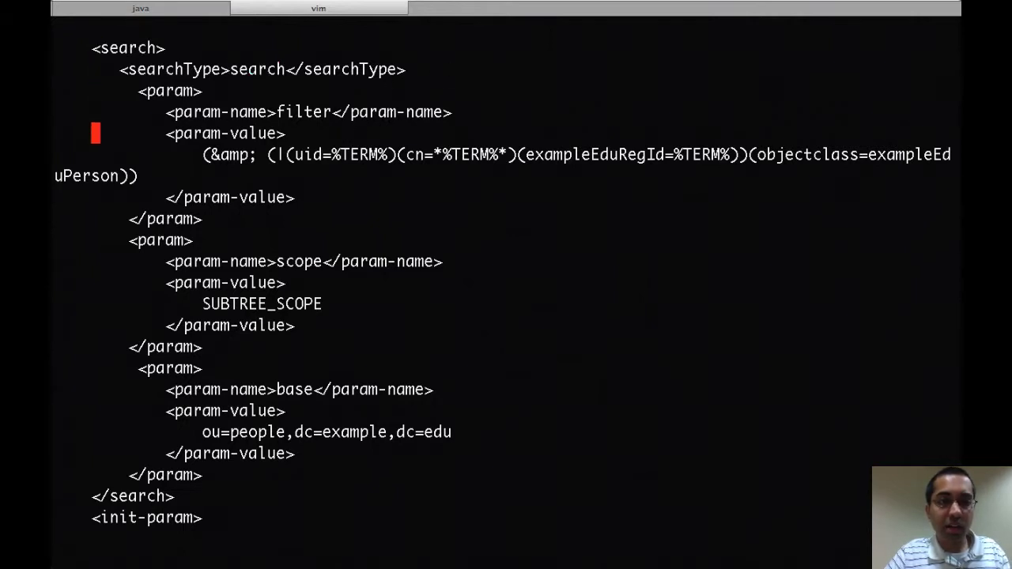
{"action": "key", "text": "l"}
{"action": "key", "text": "l"}
{"action": "key", "text": "l"}
{"action": "key", "text": "l"}
{"action": "key", "text": "l"}
{"action": "key", "text": "l"}
{"action": "key", "text": "l"}
{"action": "key", "text": "l"}
{"action": "key", "text": "l"}
{"action": "key", "text": "l"}
{"action": "key", "text": "l"}
{"action": "key", "text": "l"}
{"action": "key", "text": "l"}
{"action": "key", "text": "l"}
{"action": "key", "text": "l"}
{"action": "key", "text": "l"}
{"action": "key", "text": "l"}
{"action": "key", "text": "l"}
{"action": "key", "text": "l"}
{"action": "key", "text": "l"}
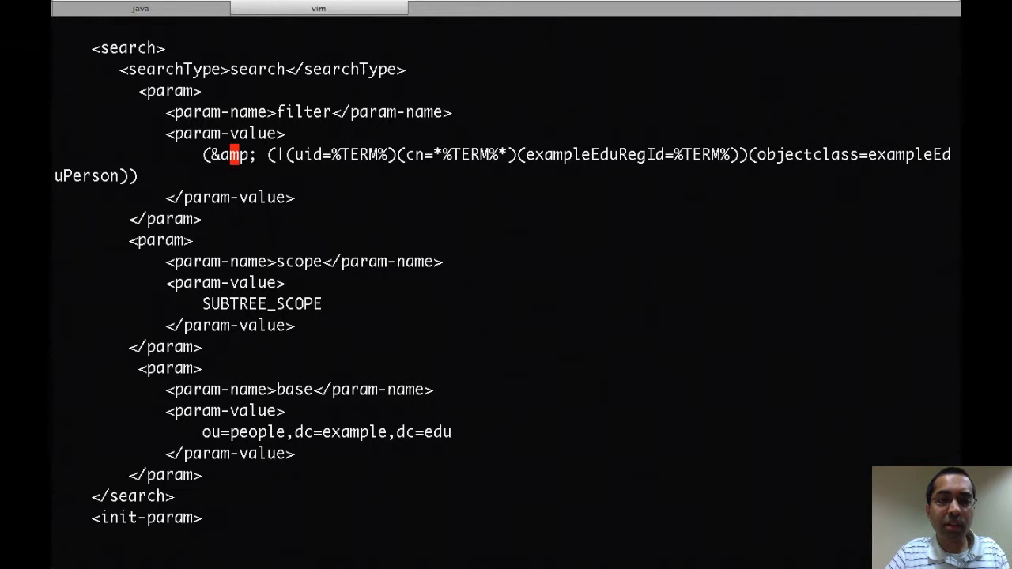
{"action": "key", "text": "l"}
{"action": "key", "text": "l"}
{"action": "key", "text": "l"}
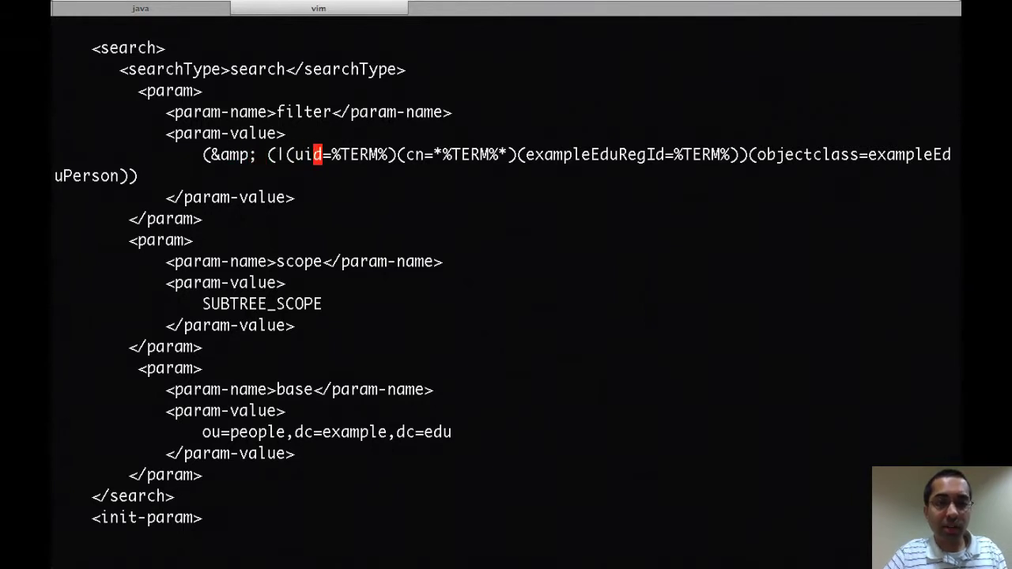
{"action": "key", "text": "l"}
{"action": "key", "text": "l"}
{"action": "key", "text": "l"}
{"action": "key", "text": "l"}
{"action": "key", "text": "l"}
{"action": "key", "text": "l"}
{"action": "key", "text": "l"}
{"action": "key", "text": "l"}
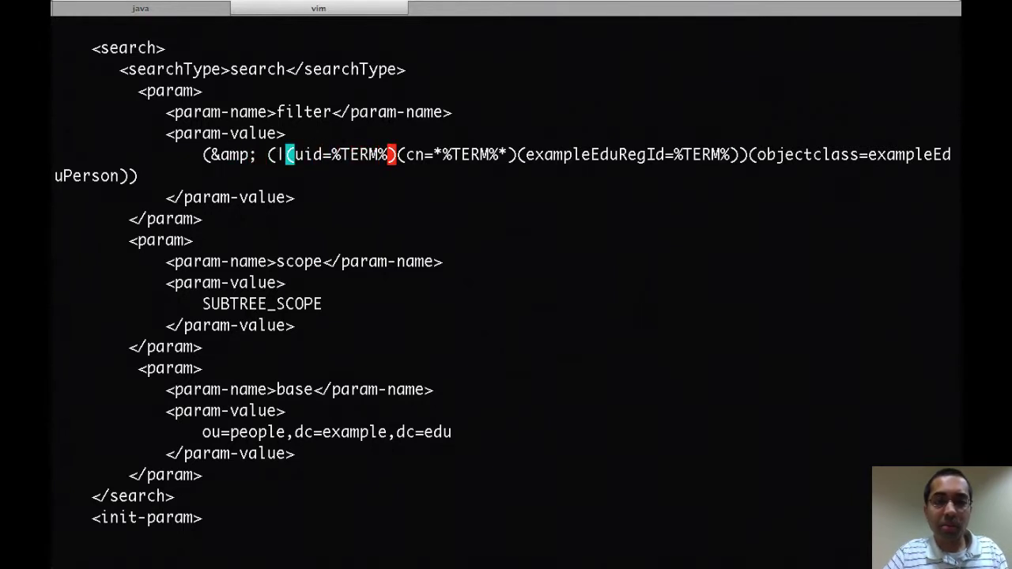
{"action": "key", "text": "l"}
{"action": "key", "text": "l"}
{"action": "key", "text": "l"}
{"action": "key", "text": "l"}
{"action": "key", "text": "l"}
{"action": "key", "text": "l"}
{"action": "key", "text": "l"}
{"action": "key", "text": "l"}
{"action": "key", "text": "l"}
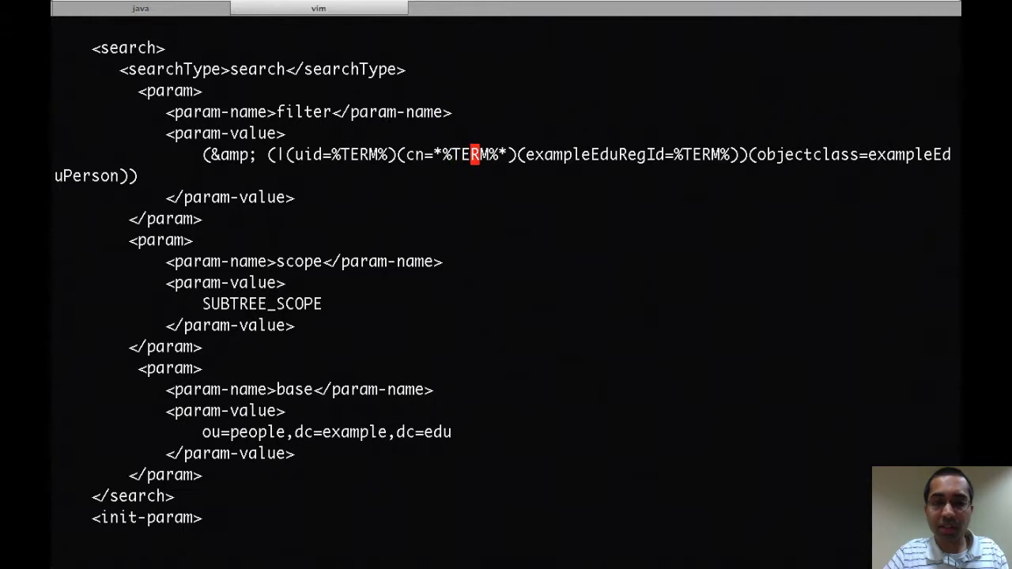
{"action": "key", "text": "l"}
{"action": "key", "text": "l"}
{"action": "key", "text": "l"}
{"action": "key", "text": "l"}
{"action": "key", "text": "l"}
{"action": "key", "text": "x"}
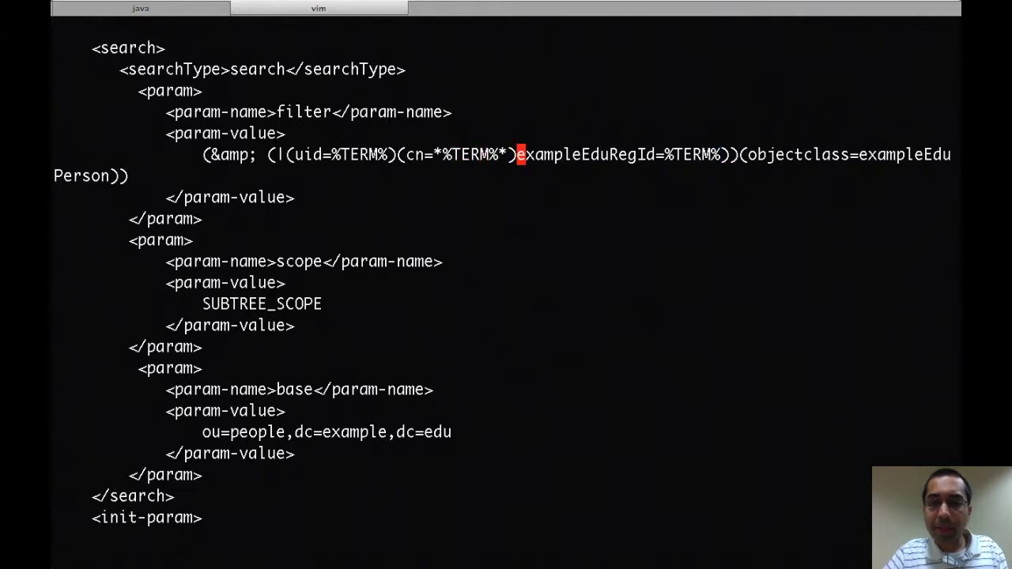
{"action": "key", "text": "x"}
{"action": "key", "text": "x"}
{"action": "key", "text": "x"}
{"action": "key", "text": "x"}
{"action": "key", "text": "x"}
{"action": "key", "text": "x"}
{"action": "key", "text": "x"}
{"action": "key", "text": "x"}
{"action": "key", "text": "x"}
{"action": "key", "text": "x"}
{"action": "key", "text": "x"}
{"action": "key", "text": "x"}
{"action": "key", "text": "x"}
{"action": "key", "text": "x"}
{"action": "key", "text": "x"}
{"action": "key", "text": "x"}
{"action": "key", "text": "x"}
{"action": "key", "text": "x"}
{"action": "key", "text": "x"}
{"action": "key", "text": "x"}
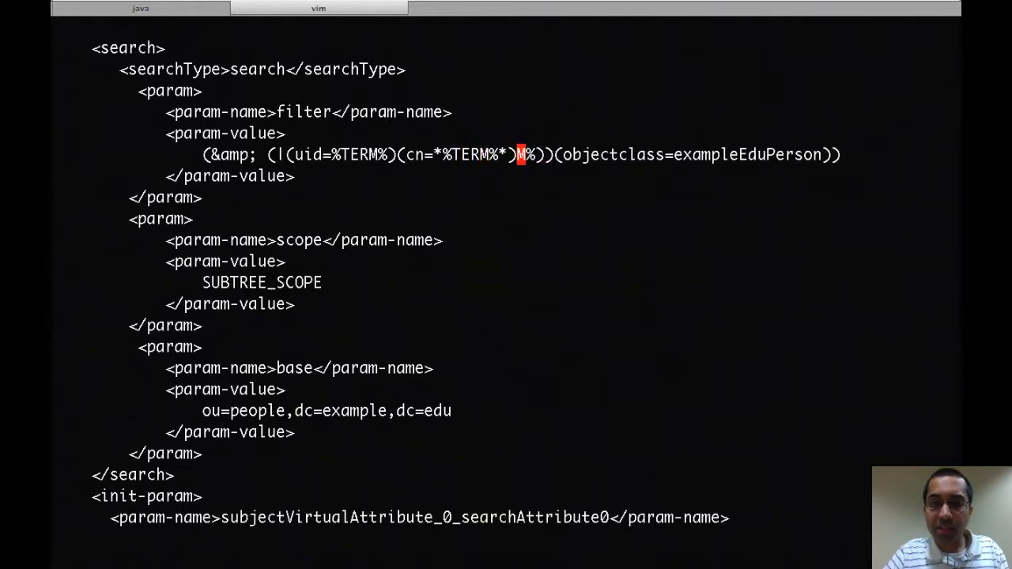
{"action": "key", "text": "x"}
{"action": "key", "text": "x"}
{"action": "key", "text": "x"}
Step: Change the filter's objectclass value from exampleEduPerson to person
{"action": "key", "text": "l"}
{"action": "key", "text": "l"}
{"action": "key", "text": "l"}
{"action": "key", "text": "l"}
{"action": "key", "text": "l"}
{"action": "key", "text": "l"}
{"action": "key", "text": "l"}
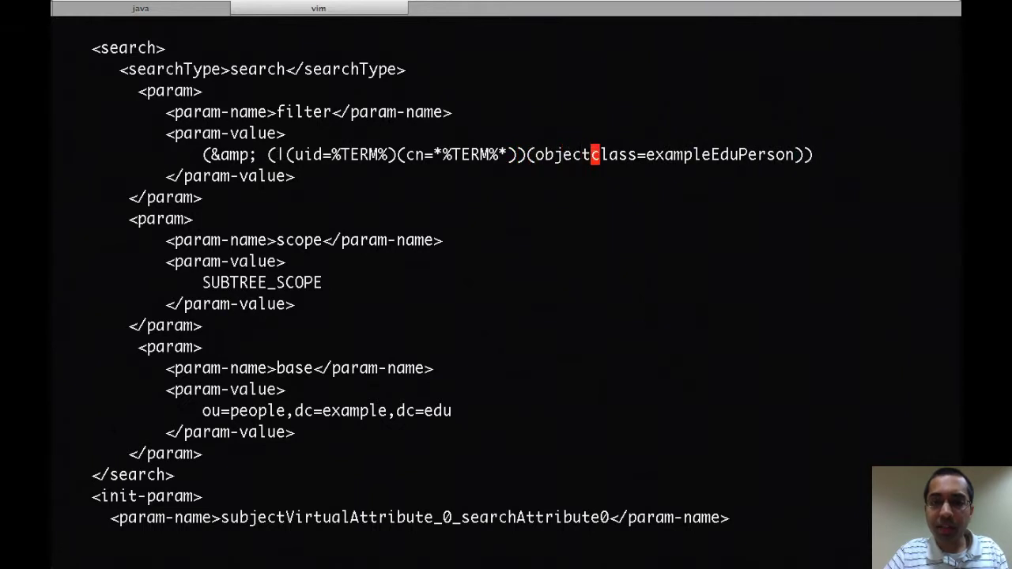
{"action": "key", "text": "l"}
{"action": "key", "text": "l"}
{"action": "key", "text": "l"}
{"action": "key", "text": "l"}
{"action": "key", "text": "l"}
{"action": "key", "text": "l"}
{"action": "key", "text": "c"}
{"action": "key", "text": "t"}
{"action": "key", "text": "parenright"}
{"action": "type", "text": "person"}
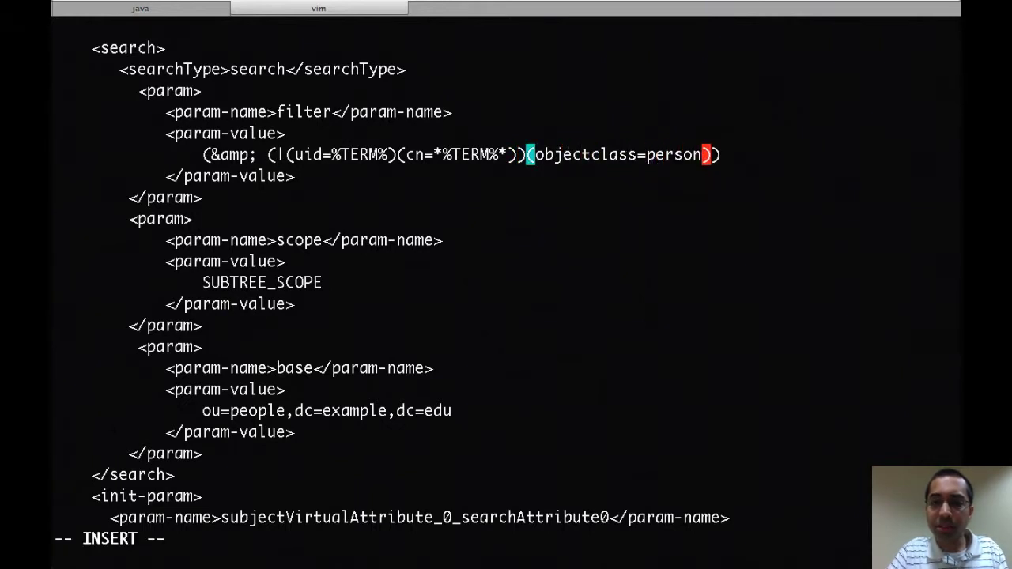
{"action": "key", "text": "Escape"}
Step: Change the search base to ou=people,dc=duke,dc=edu and save conf/sources.xml
{"action": "key", "text": "j"}
{"action": "key", "text": "j"}
{"action": "key", "text": "j"}
{"action": "key", "text": "j"}
{"action": "key", "text": "j"}
{"action": "key", "text": "j"}
{"action": "key", "text": "j"}
{"action": "key", "text": "j"}
{"action": "key", "text": "j"}
{"action": "key", "text": "j"}
{"action": "key", "text": "j"}
{"action": "key", "text": "j"}
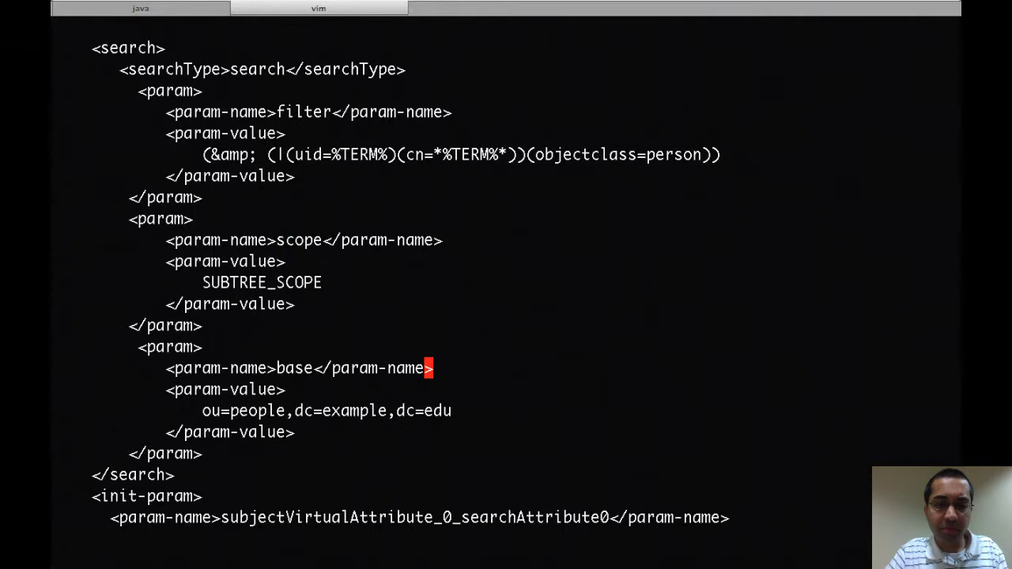
{"action": "key", "text": "h"}
{"action": "key", "text": "h"}
{"action": "key", "text": "h"}
{"action": "key", "text": "h"}
{"action": "key", "text": "h"}
{"action": "key", "text": "h"}
{"action": "key", "text": "h"}
{"action": "key", "text": "h"}
{"action": "key", "text": "h"}
{"action": "key", "text": "h"}
{"action": "key", "text": "h"}
{"action": "key", "text": "h"}
{"action": "key", "text": "h"}
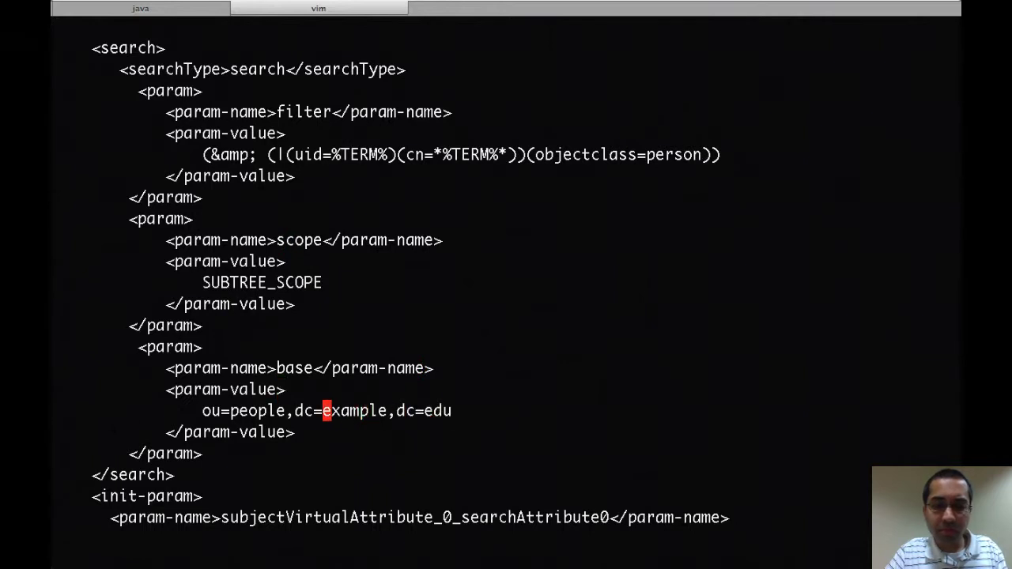
{"action": "type", "text": "cwduke"}
{"action": "key", "text": "Escape"}
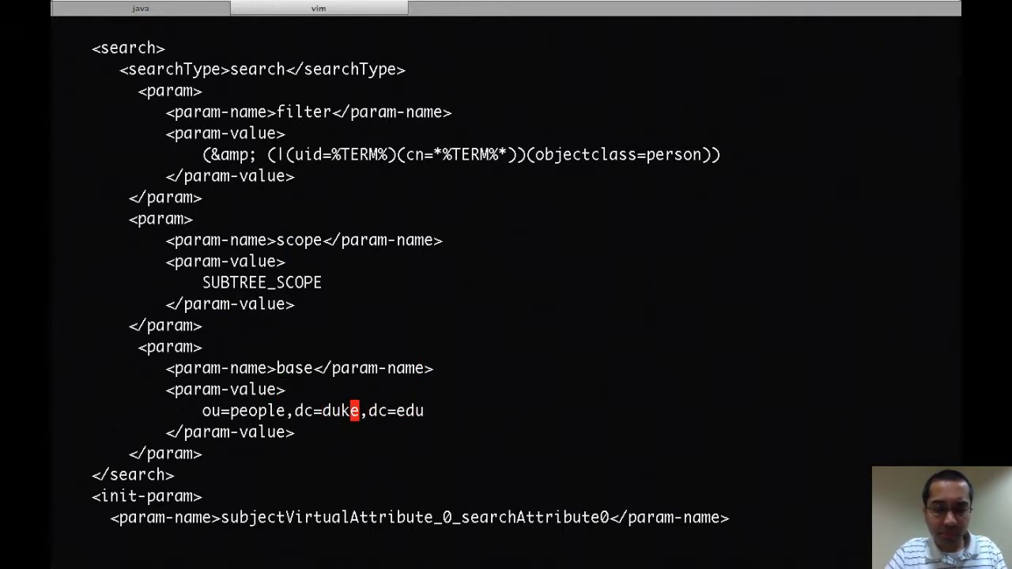
{"action": "type", "text": ":w"}
{"action": "key", "text": "Return"}
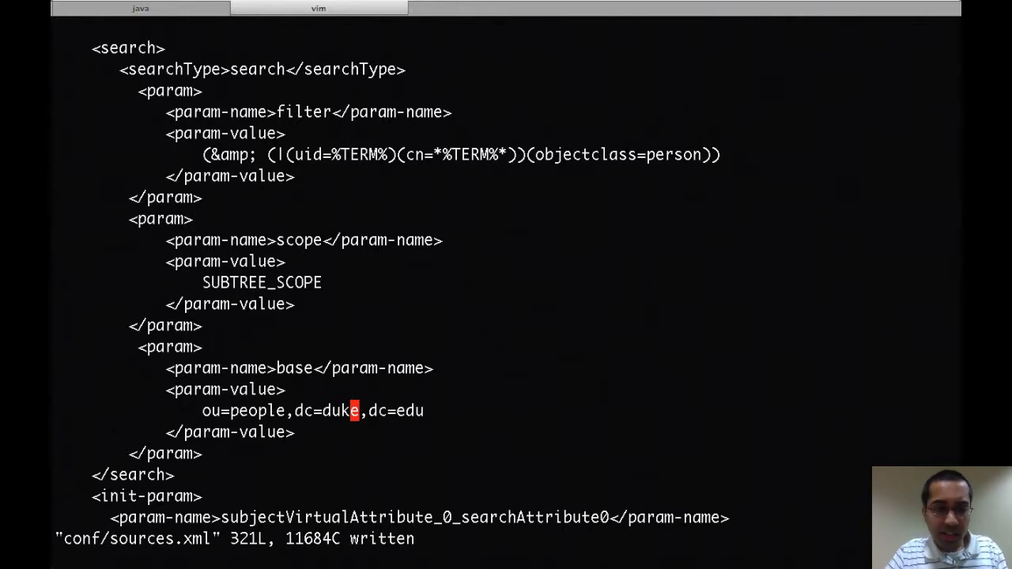
{"action": "key", "text": "shift+g"}
Step: Remove the department display attribute and rename exampleEduRegId to eduPersonAffiliation
{"action": "key", "text": "k"}
{"action": "key", "text": "k"}
{"action": "key", "text": "k"}
{"action": "key", "text": "k"}
{"action": "key", "text": "k"}
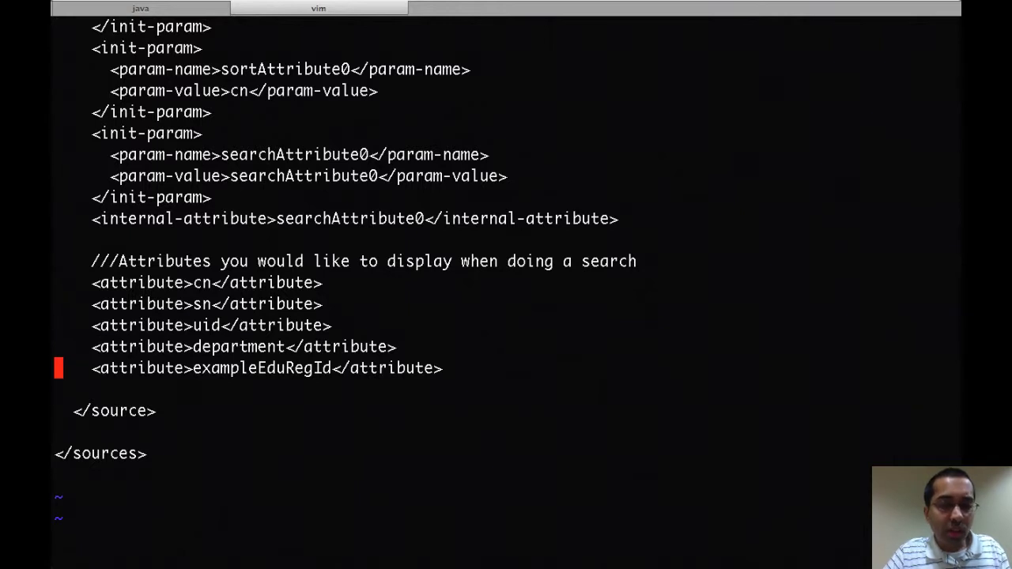
{"action": "key", "text": "k"}
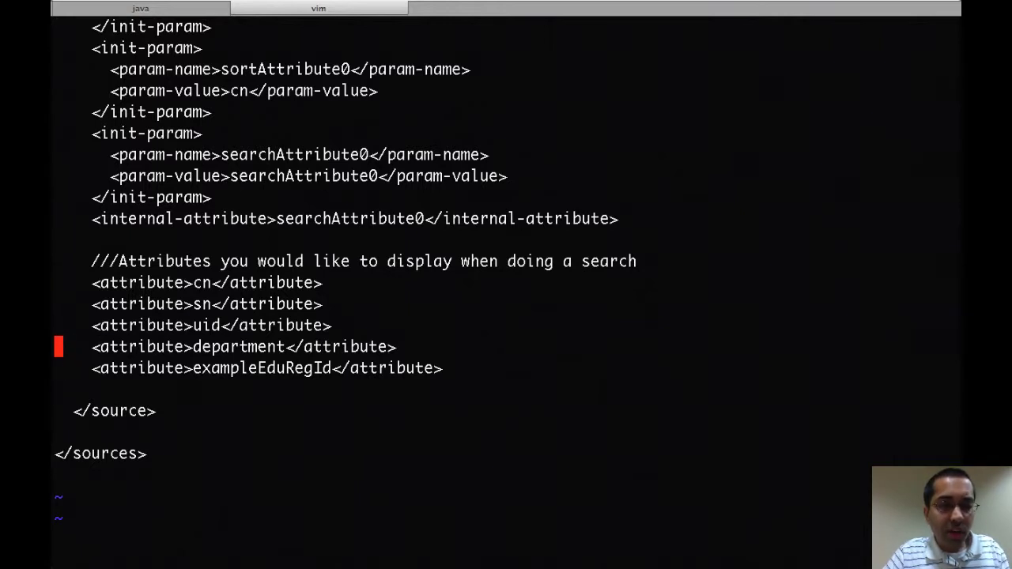
{"action": "key", "text": "l"}
{"action": "key", "text": "l"}
{"action": "key", "text": "l"}
{"action": "key", "text": "l"}
{"action": "key", "text": "l"}
{"action": "key", "text": "l"}
{"action": "key", "text": "l"}
{"action": "key", "text": "l"}
{"action": "key", "text": "l"}
{"action": "key", "text": "l"}
{"action": "key", "text": "l"}
{"action": "key", "text": "l"}
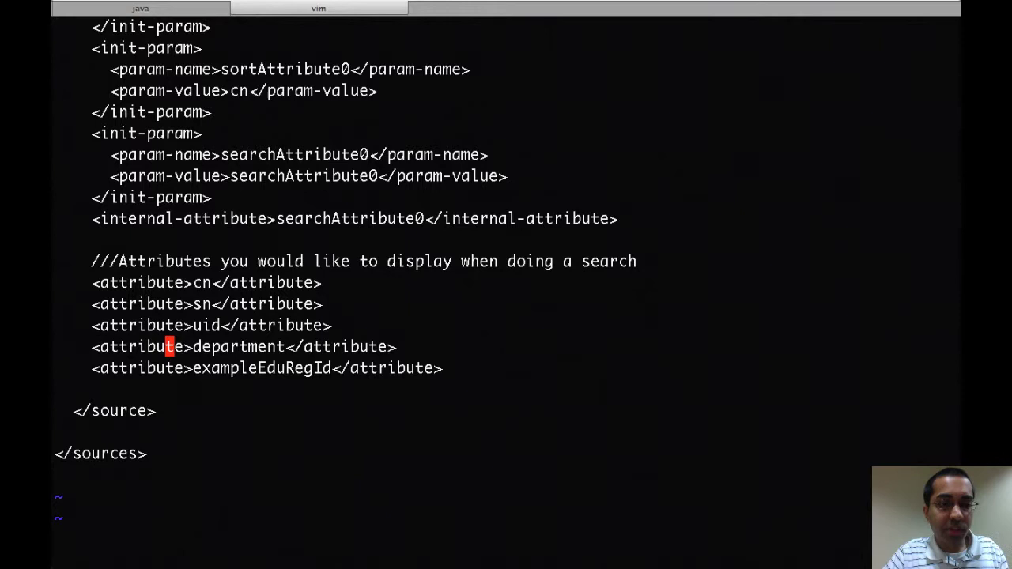
{"action": "key", "text": "k"}
{"action": "key", "text": "k"}
{"action": "key", "text": "k"}
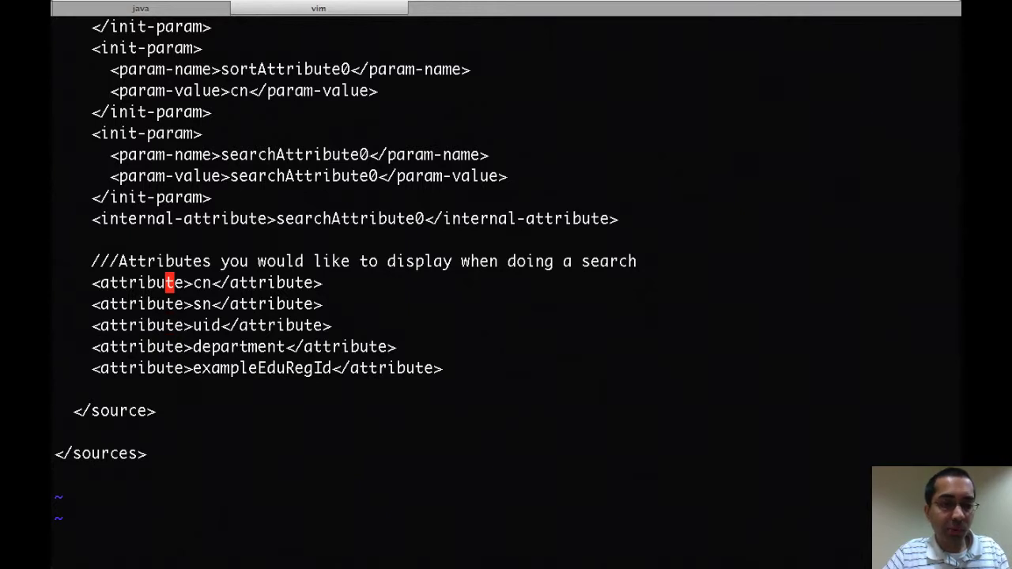
{"action": "key", "text": "l"}
{"action": "key", "text": "l"}
{"action": "key", "text": "l"}
{"action": "key", "text": "j"}
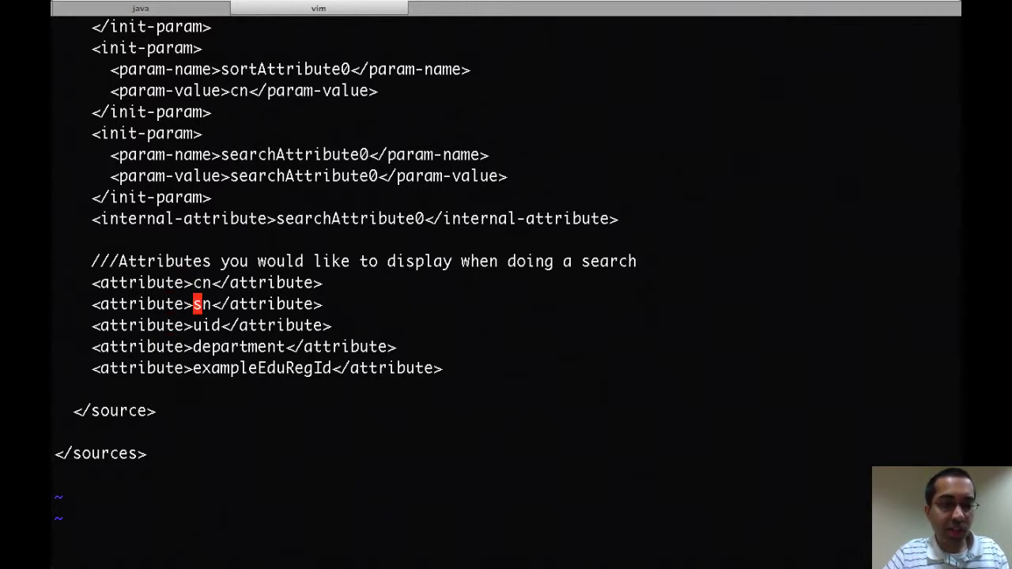
{"action": "key", "text": "j"}
{"action": "key", "text": "j"}
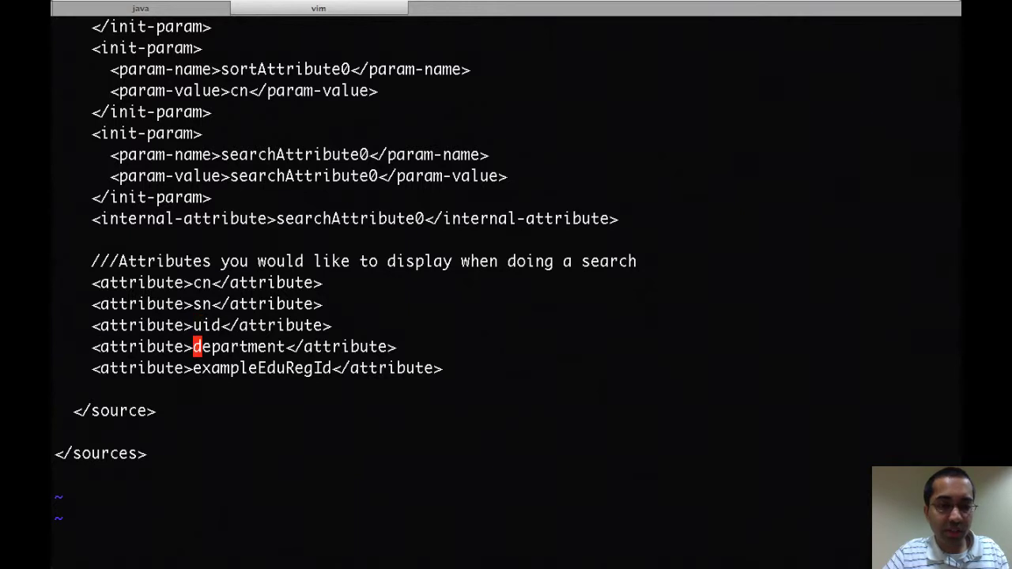
{"action": "key", "text": "l"}
{"action": "key", "text": "d"}
{"action": "key", "text": "d"}
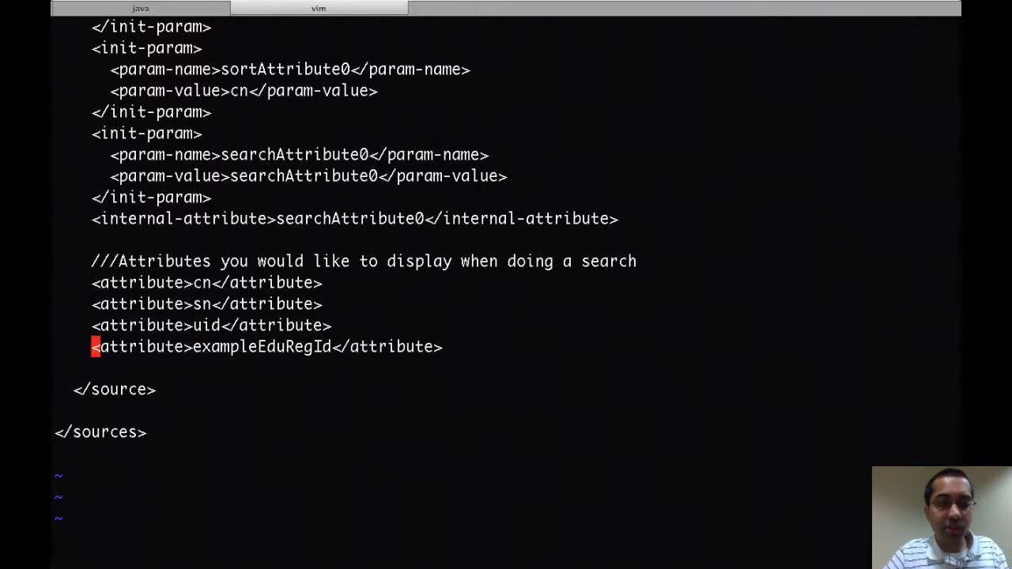
{"action": "key", "text": "l"}
{"action": "key", "text": "l"}
{"action": "key", "text": "l"}
{"action": "key", "text": "l"}
{"action": "key", "text": "l"}
{"action": "key", "text": "l"}
{"action": "key", "text": "l"}
{"action": "key", "text": "l"}
{"action": "key", "text": "l"}
{"action": "key", "text": "l"}
{"action": "key", "text": "l"}
{"action": "key", "text": "l"}
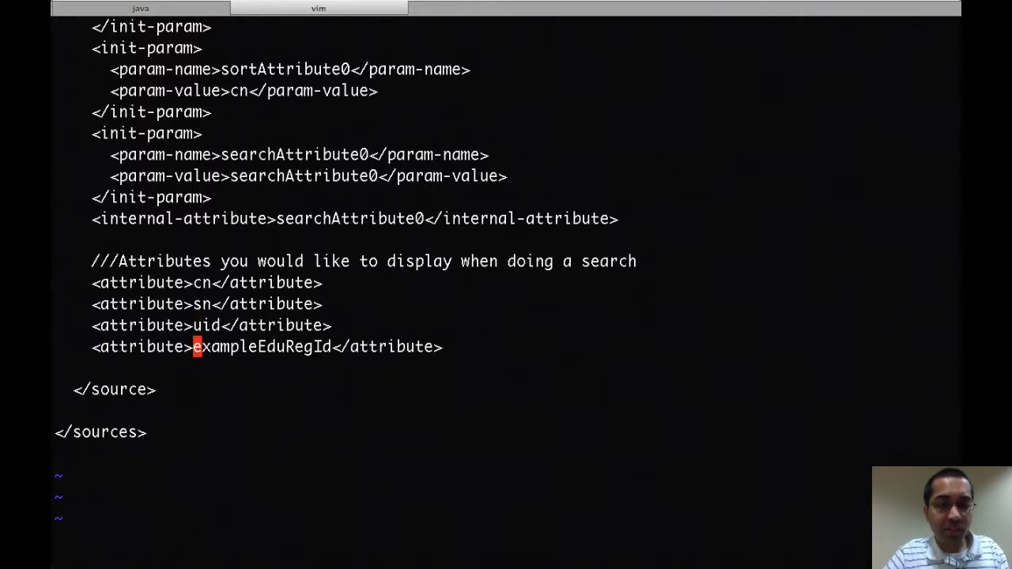
{"action": "type", "text": "cweduPersonA"}
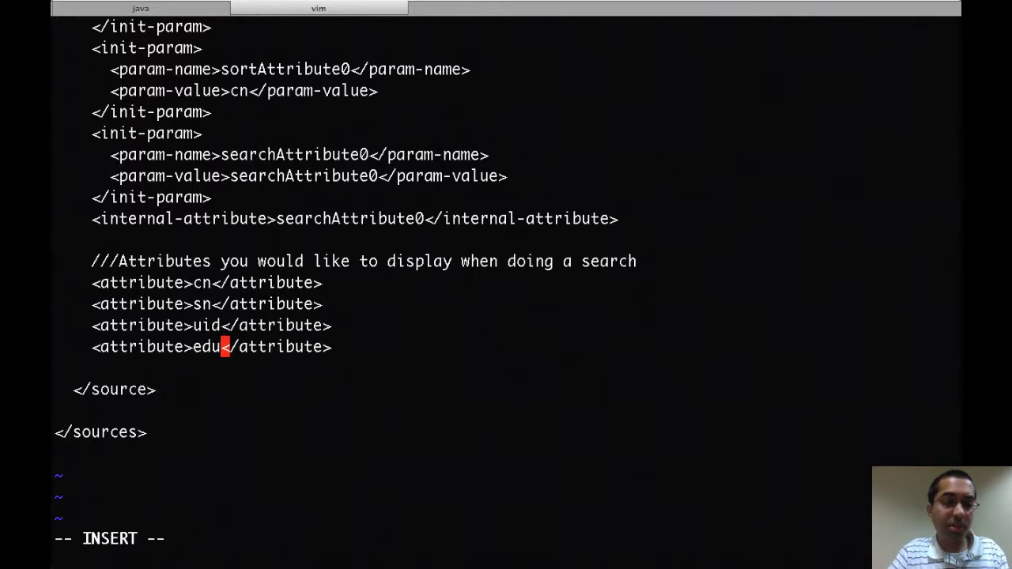
{"action": "type", "text": "ffiliation"}
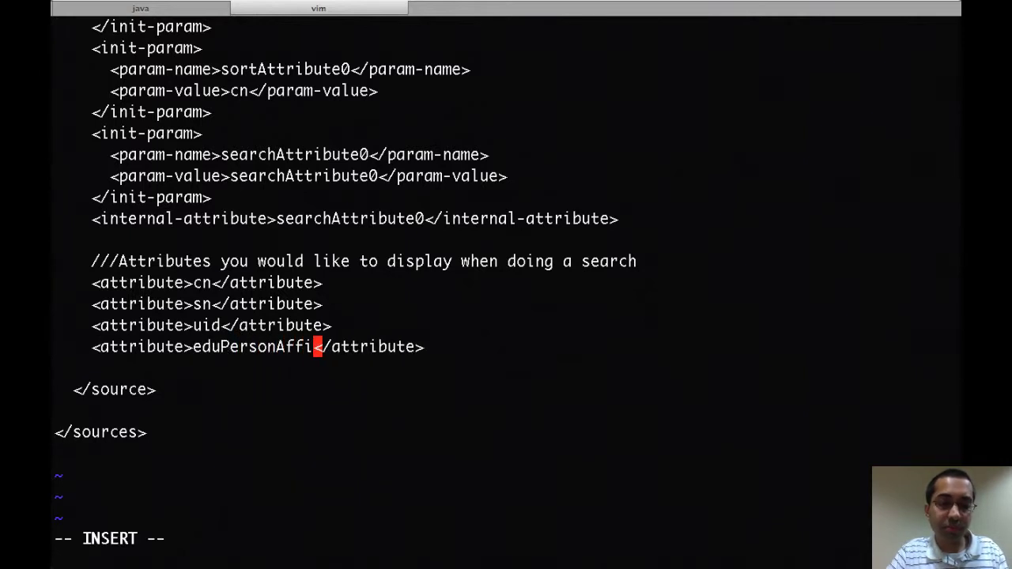
{"action": "key", "text": "Escape"}
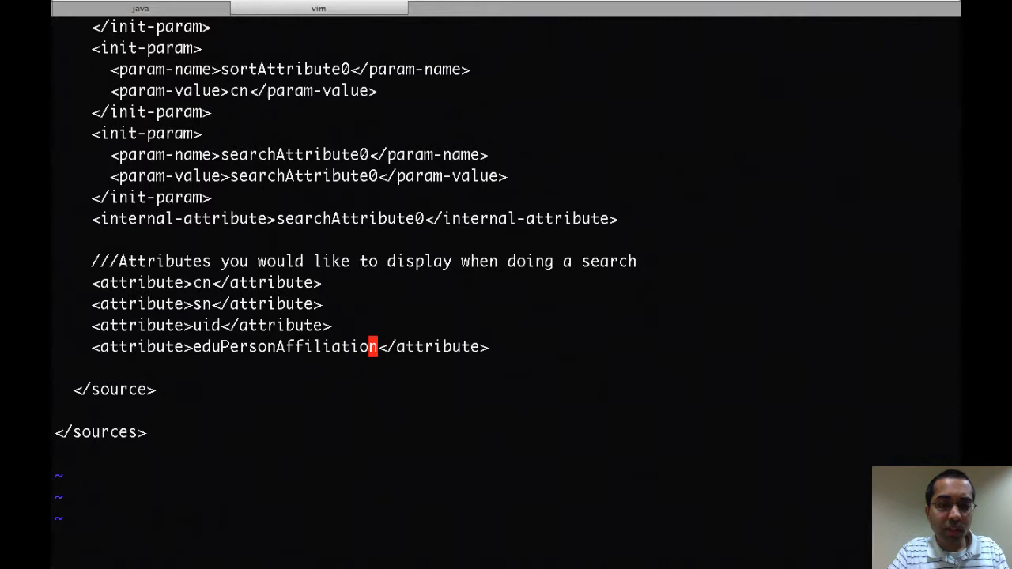
Step: Duplicate the eduPersonAffiliation attribute line and change the copy to displayName
{"action": "key", "text": "y"}
{"action": "key", "text": "y"}
{"action": "type", "text": "p/ed"}
{"action": "key", "text": "Return"}
{"action": "type", "text": "cwdisplayName</attribute>"}
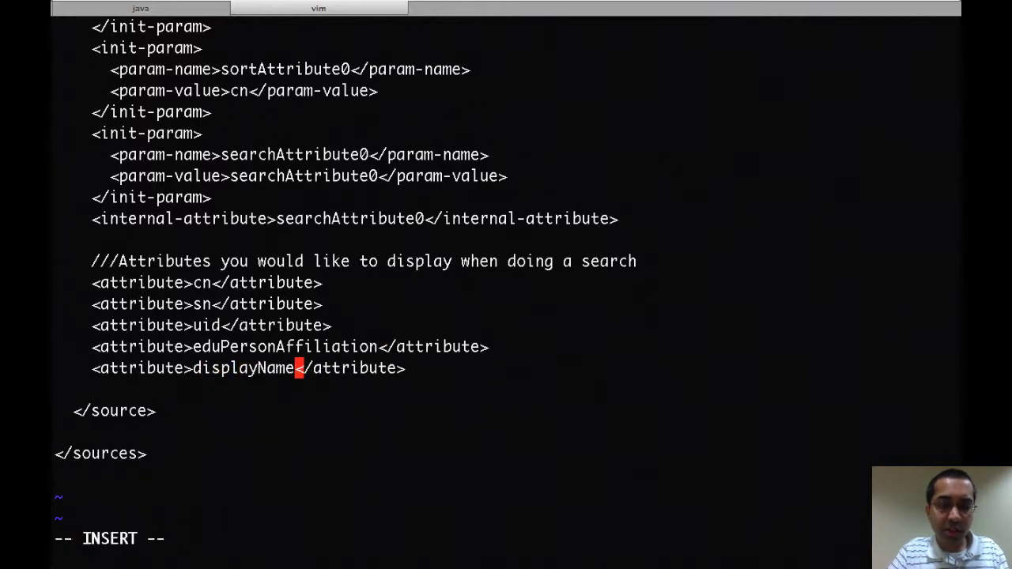
{"action": "key", "text": "Escape"}
Step: Save and quit vim, launch ./bin/gsh.sh, and start a root session with GrouperSession.startRootSession()
{"action": "type", "text": ":x"}
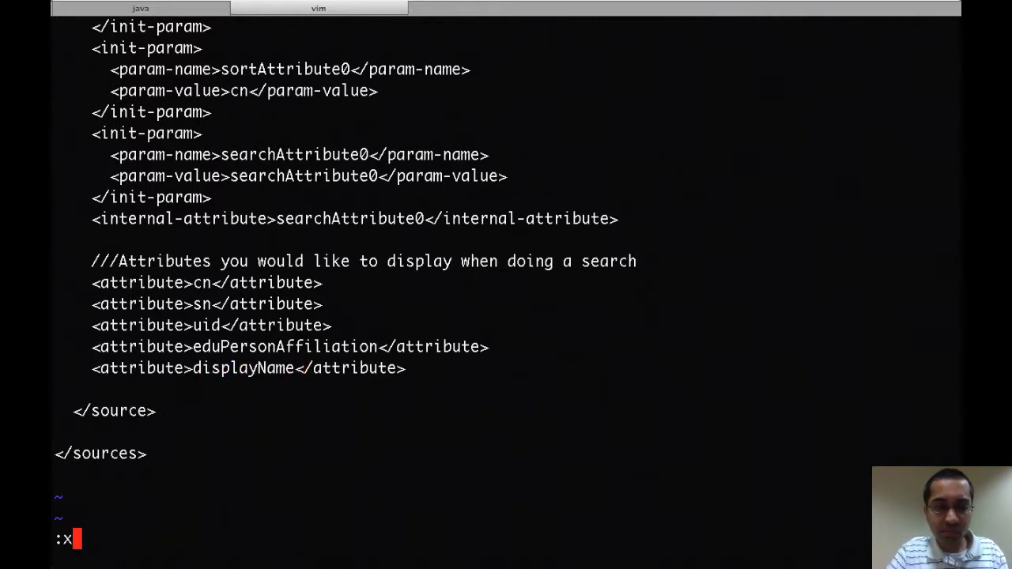
{"action": "key", "text": "Return"}
{"action": "type", "text": "./bin/gsh.sh"}
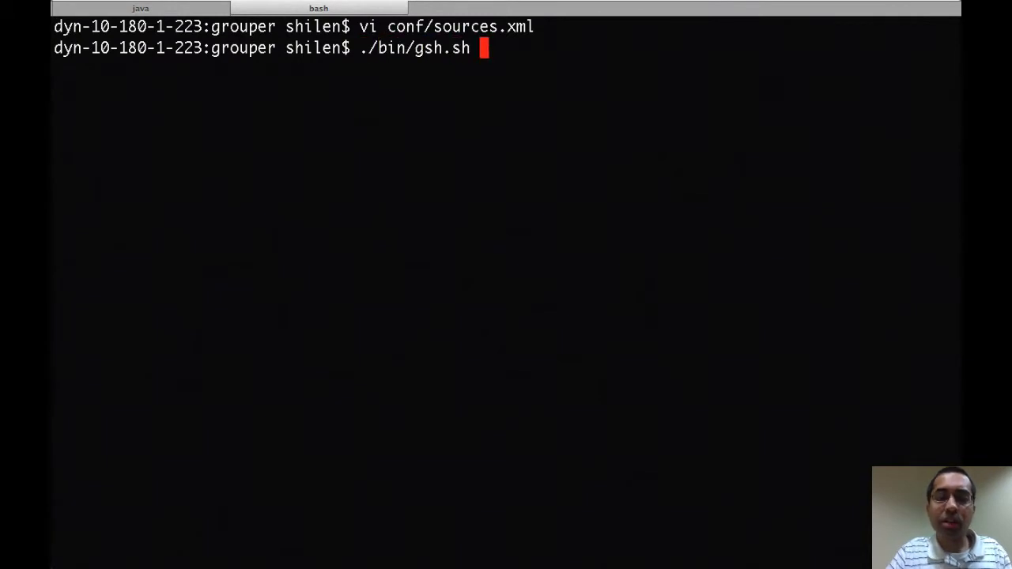
{"action": "key", "text": "Return"}
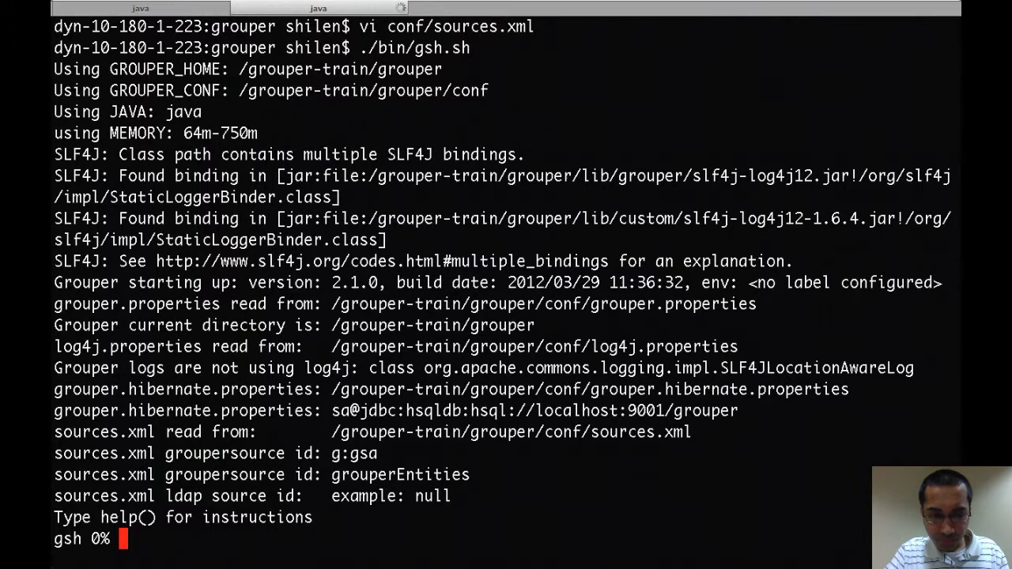
{"action": "type", "text": "Grouper"}
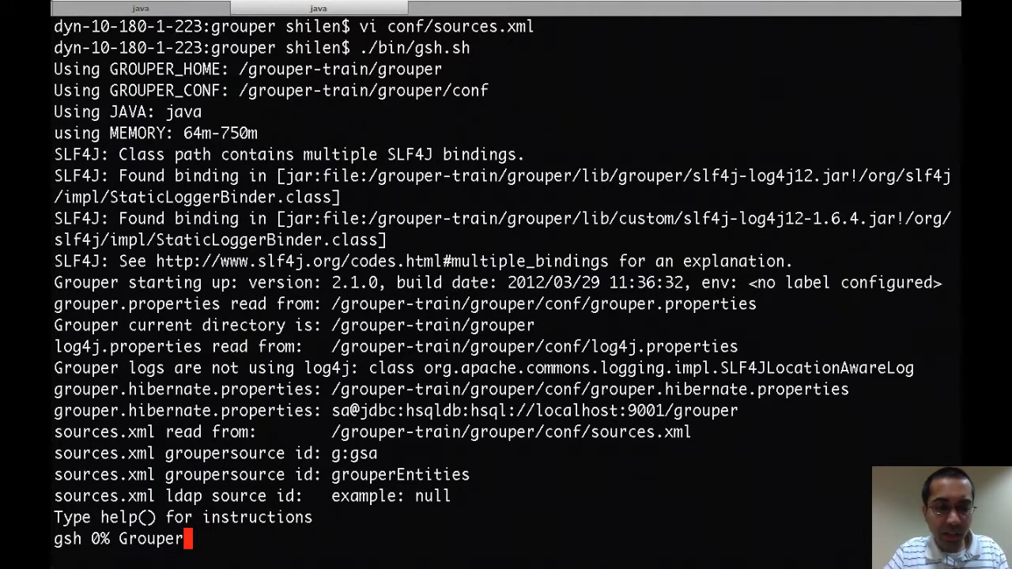
{"action": "type", "text": "Session."}
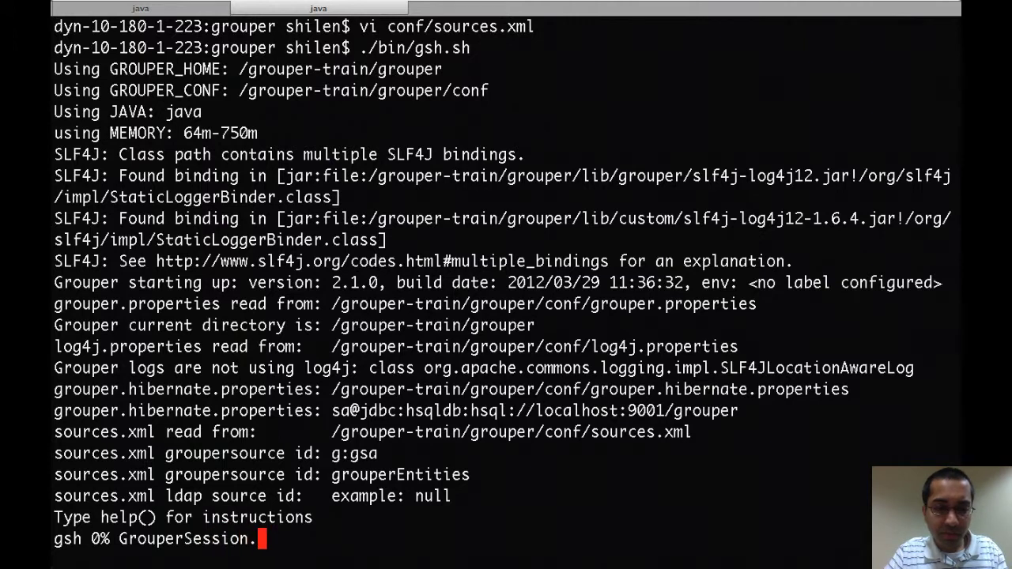
{"action": "type", "text": "startRootSess"}
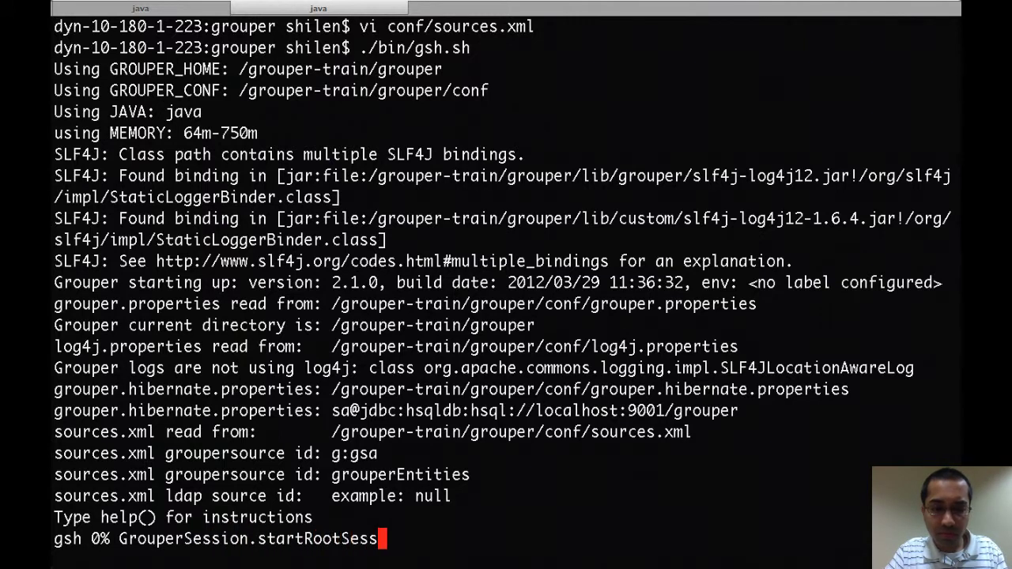
{"action": "type", "text": "ion()"}
{"action": "key", "text": "Return"}
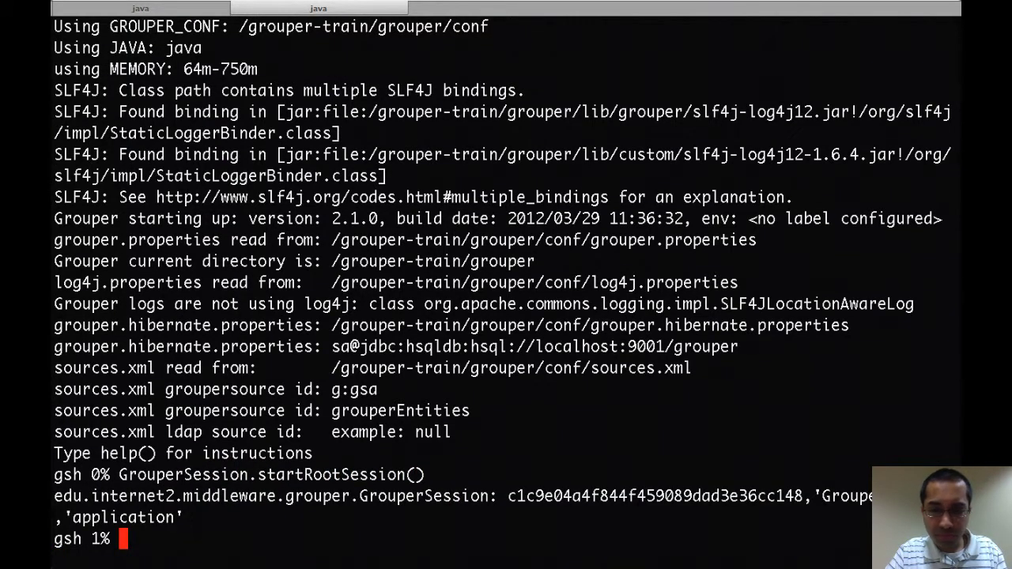
Step: Find a person by netid with SubjectFinder.findByIdOrIdentifier and print its attributes, highlighting edupersonaffiliation and uid
{"action": "type", "text": "subj = "}
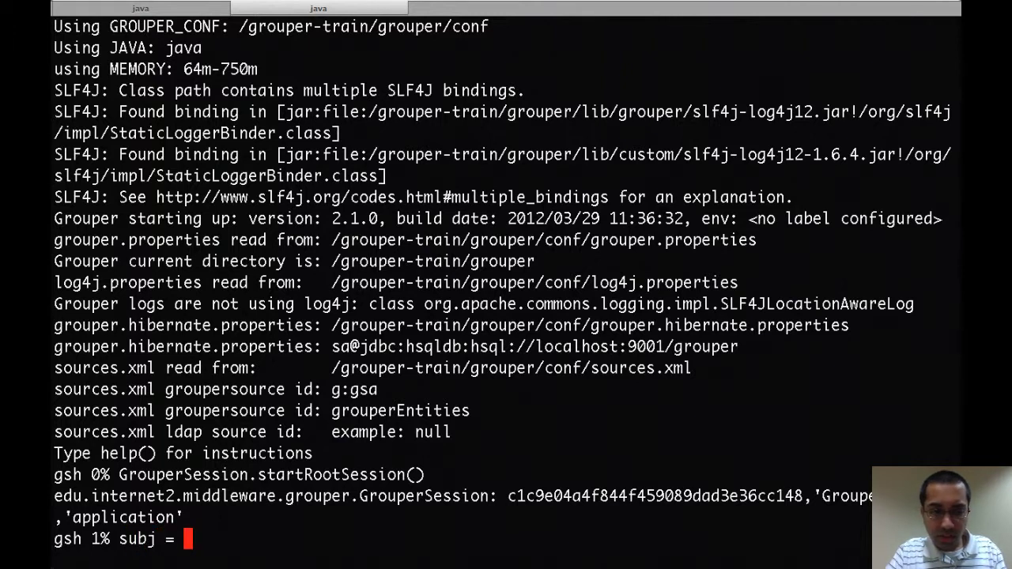
{"action": "type", "text": "SubjectF"}
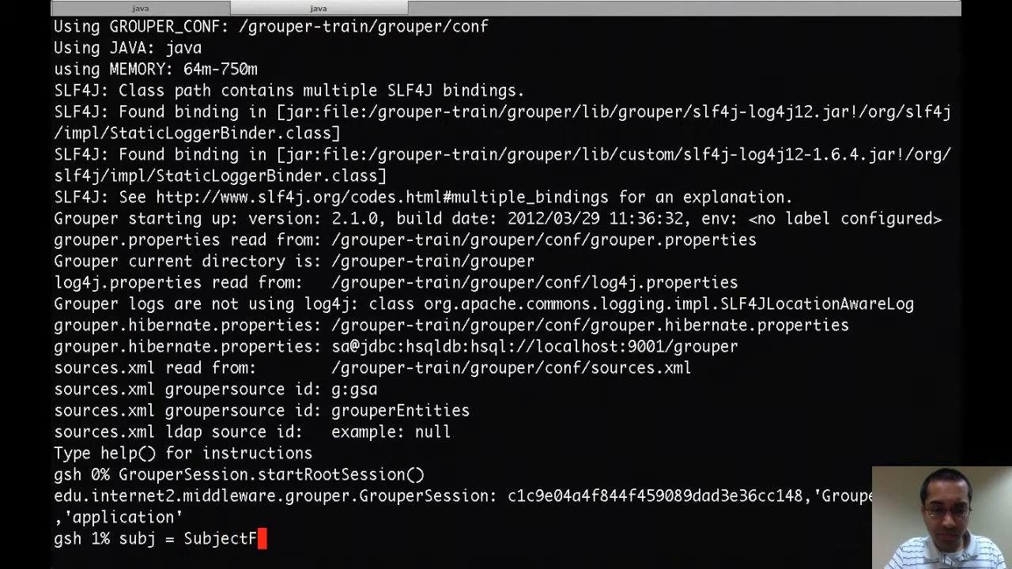
{"action": "type", "text": "inder.findBy"}
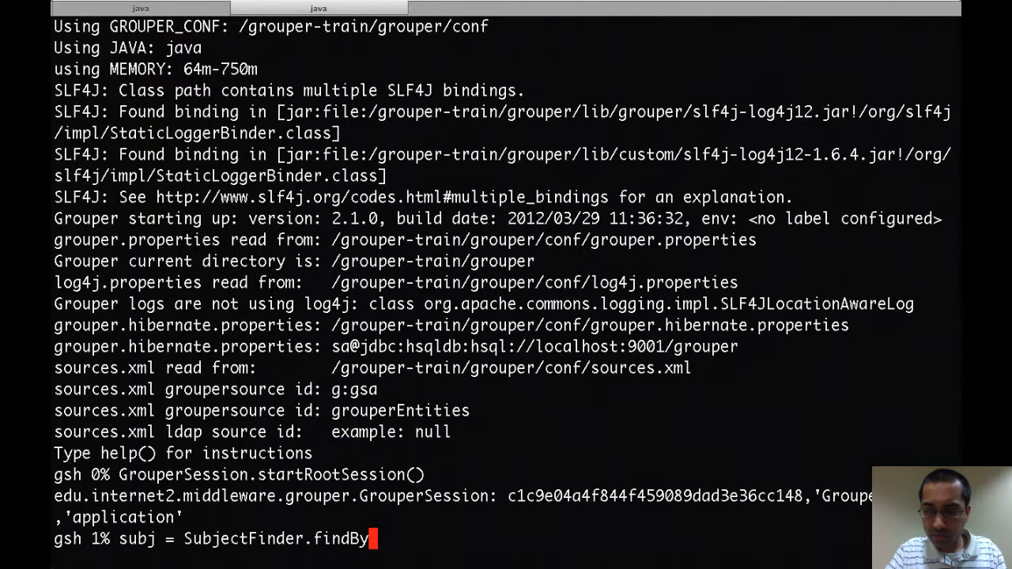
{"action": "type", "text": "IdOrIdentifier"}
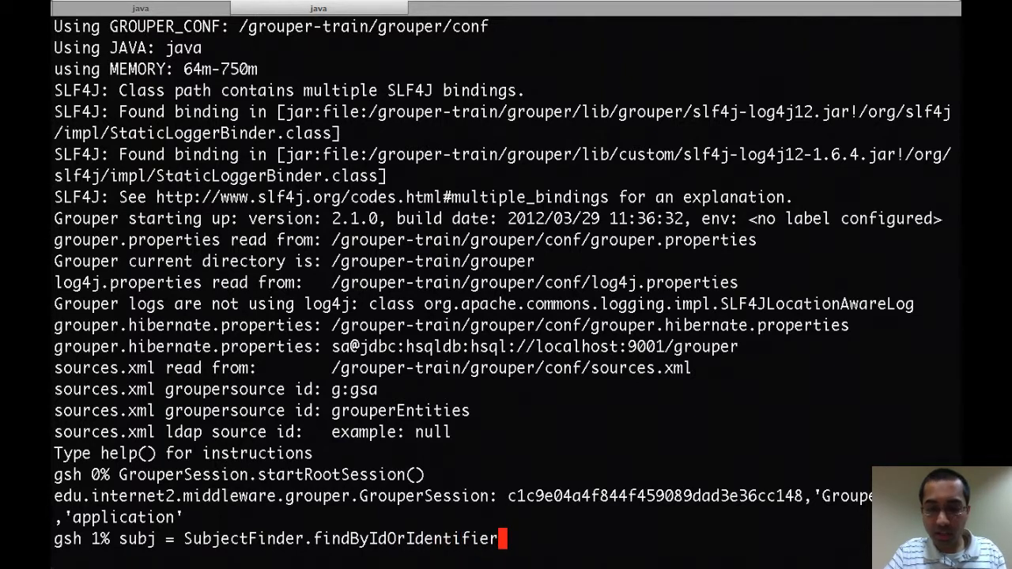
{"action": "type", "text": "(\"shilen"}
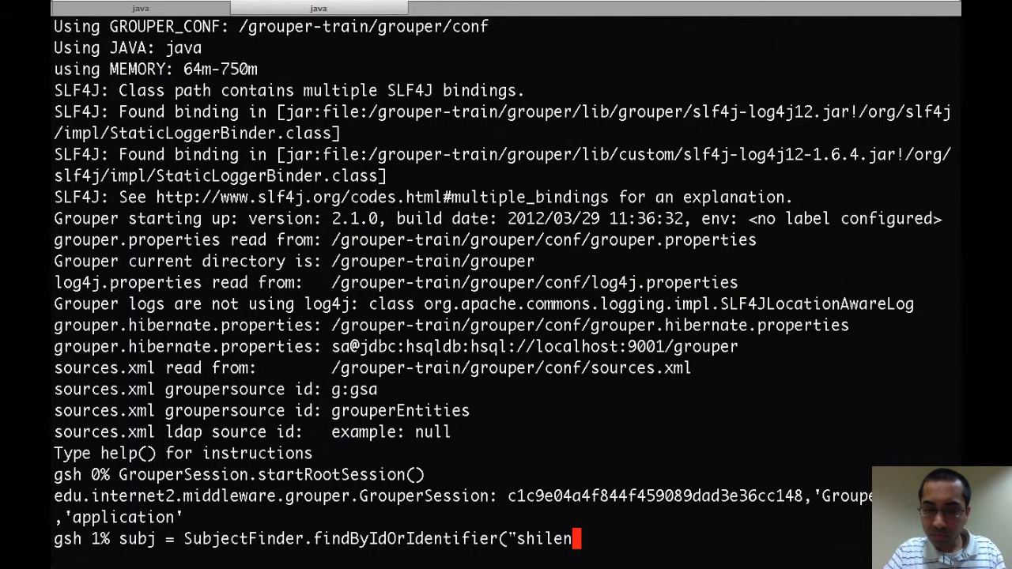
{"action": "type", "text": "\", false)"}
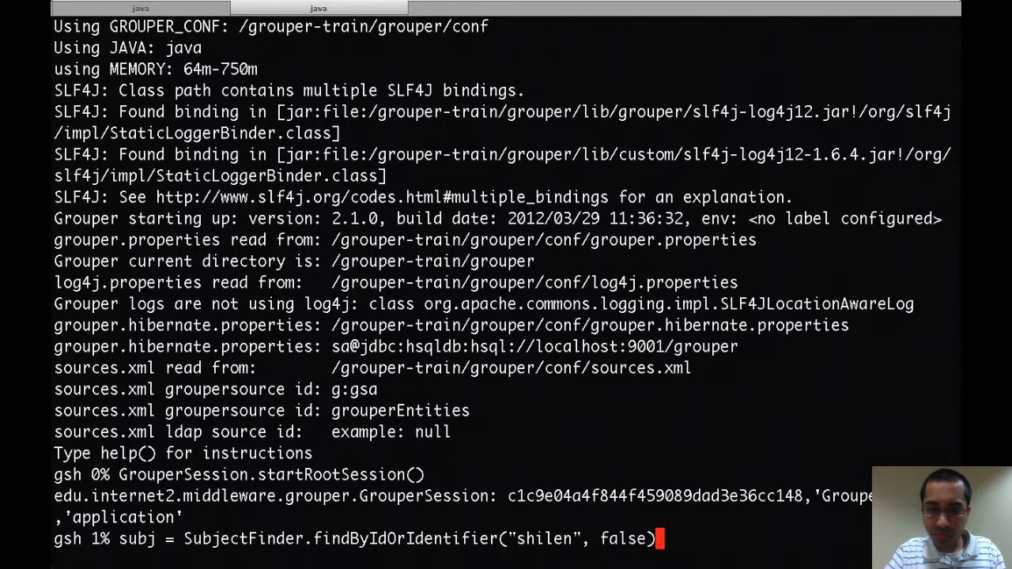
{"action": "key", "text": "Return"}
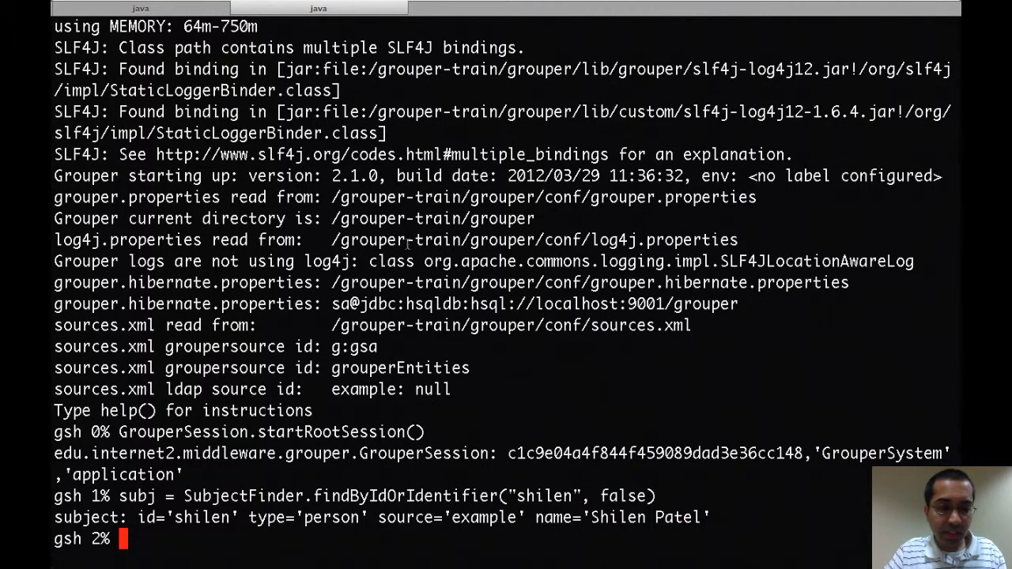
{"action": "type", "text": "subj.g"}
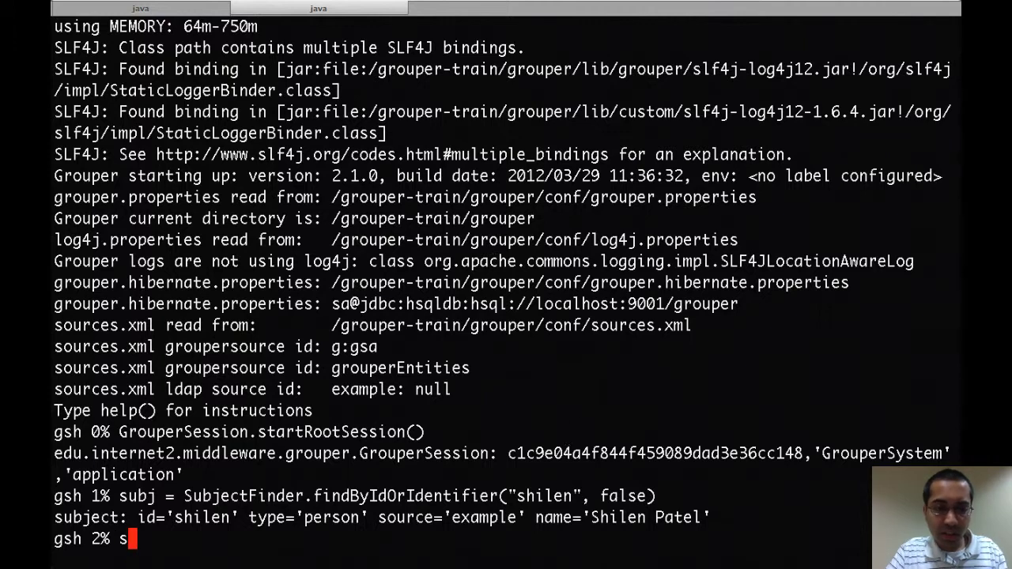
{"action": "type", "text": "etAtt"}
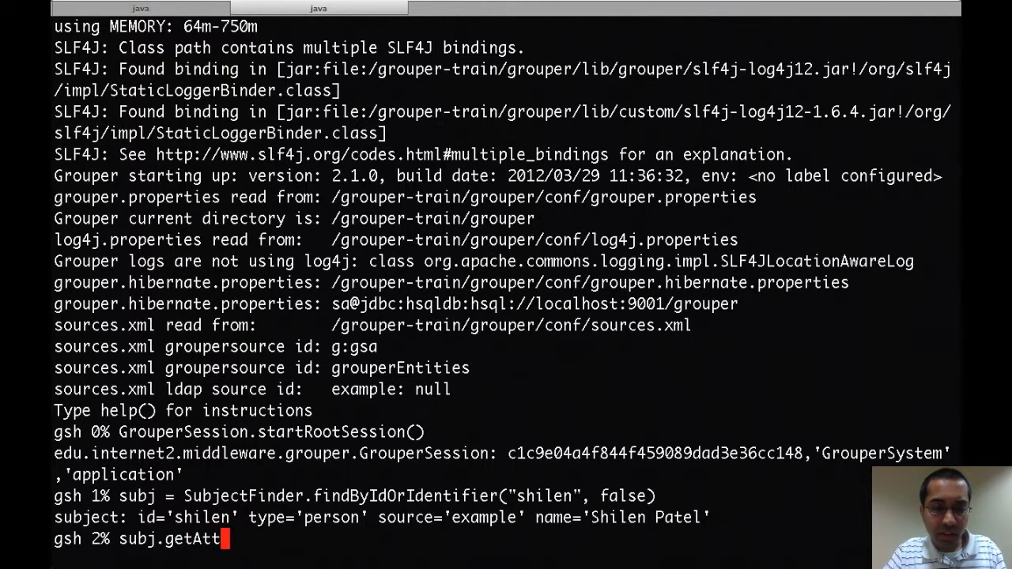
{"action": "type", "text": "ributes()"}
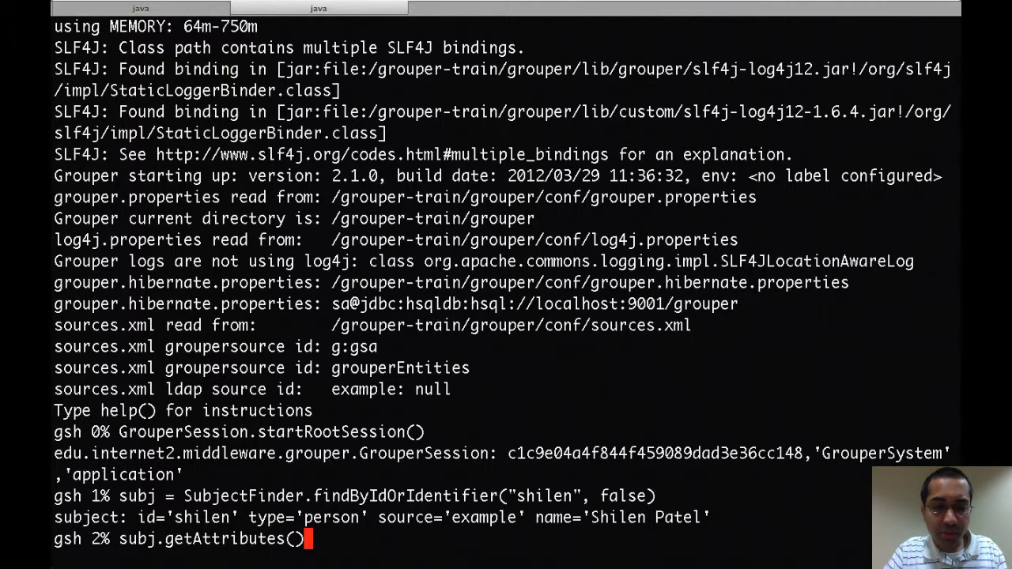
{"action": "key", "text": "Return"}
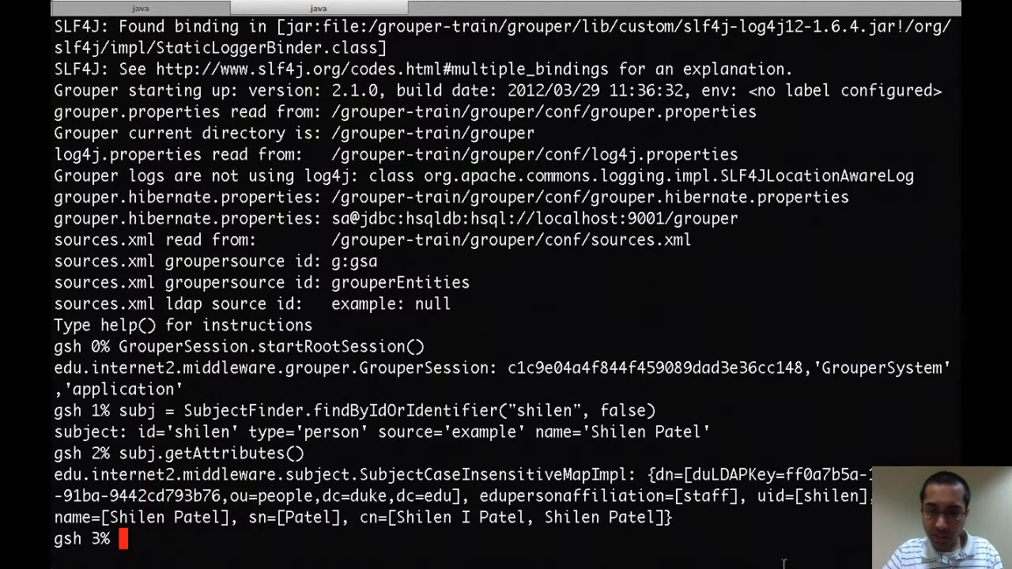
{"action": "double_click", "coordinate": [524, 497]}
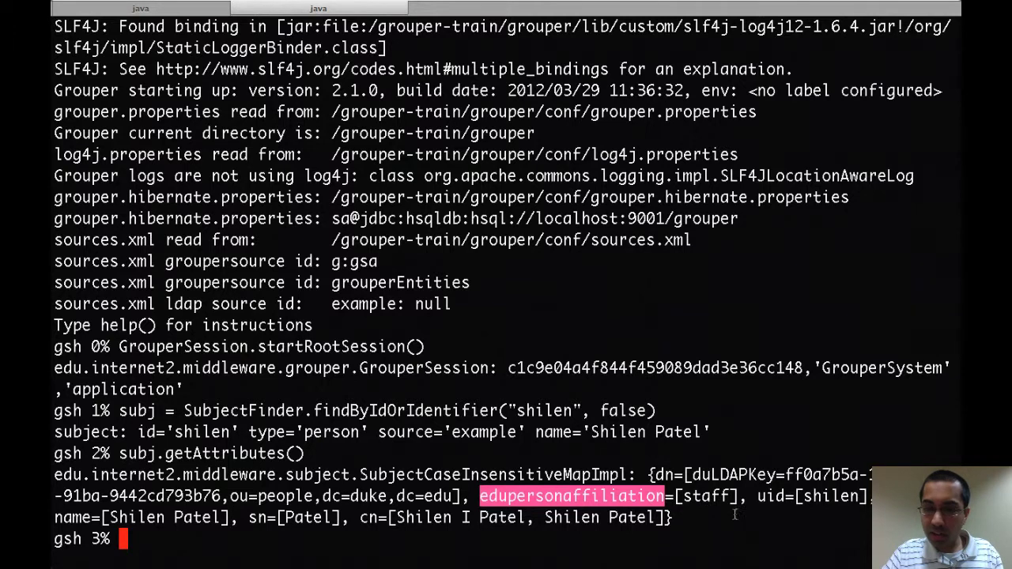
{"action": "double_click", "coordinate": [832, 496]}
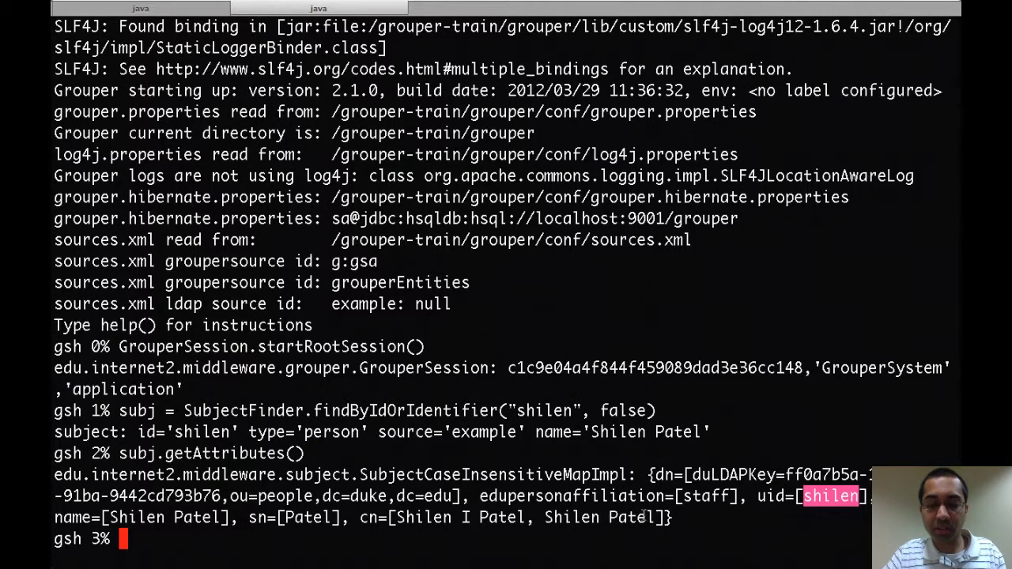
Step: Exit the Grouper shell with the quit command
{"action": "type", "text": "quit"}
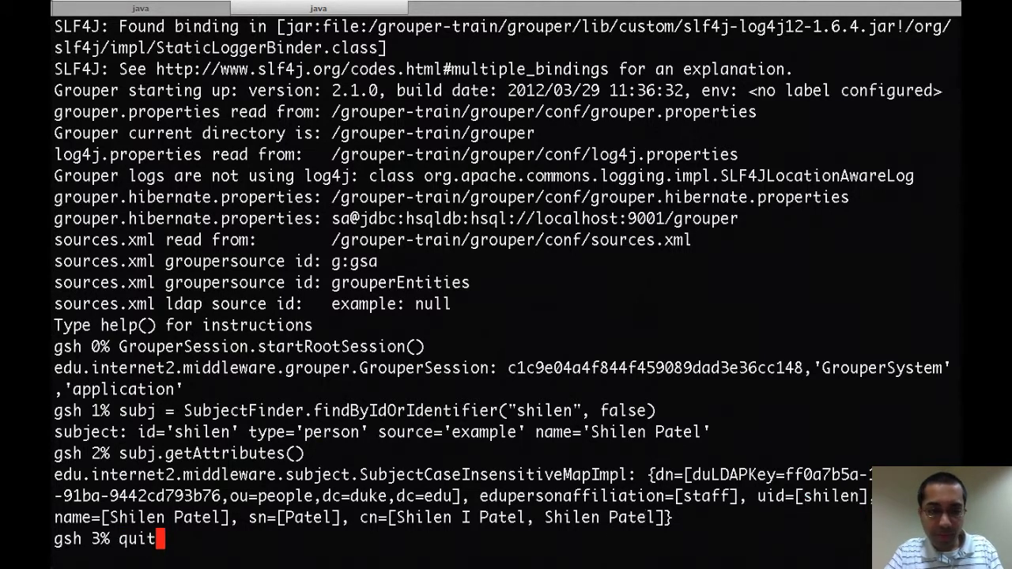
{"action": "key", "text": "Return"}
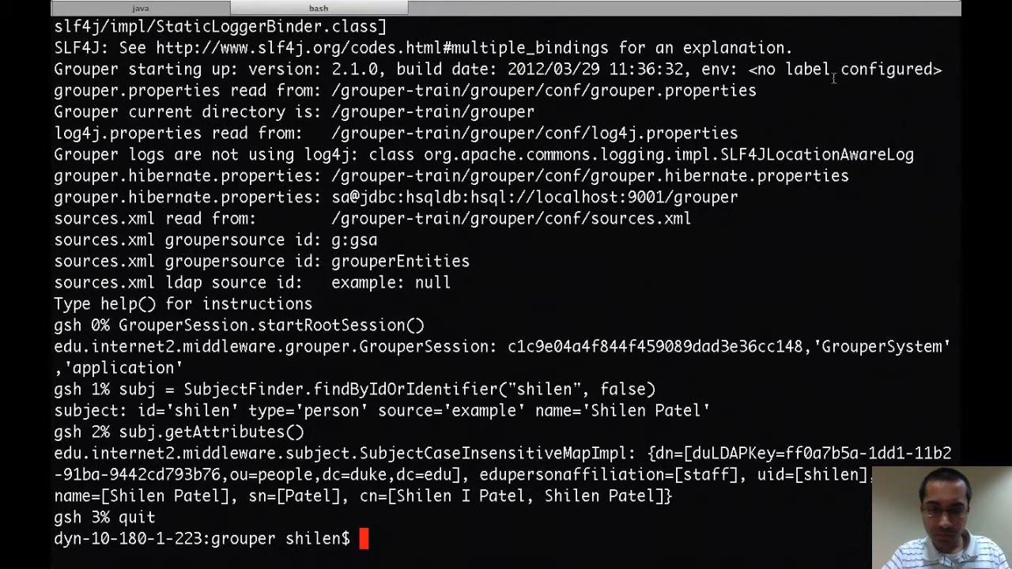
Step: Open conf/sources.example.xml in vim and page down through it
{"action": "type", "text": "vi conf/sources."}
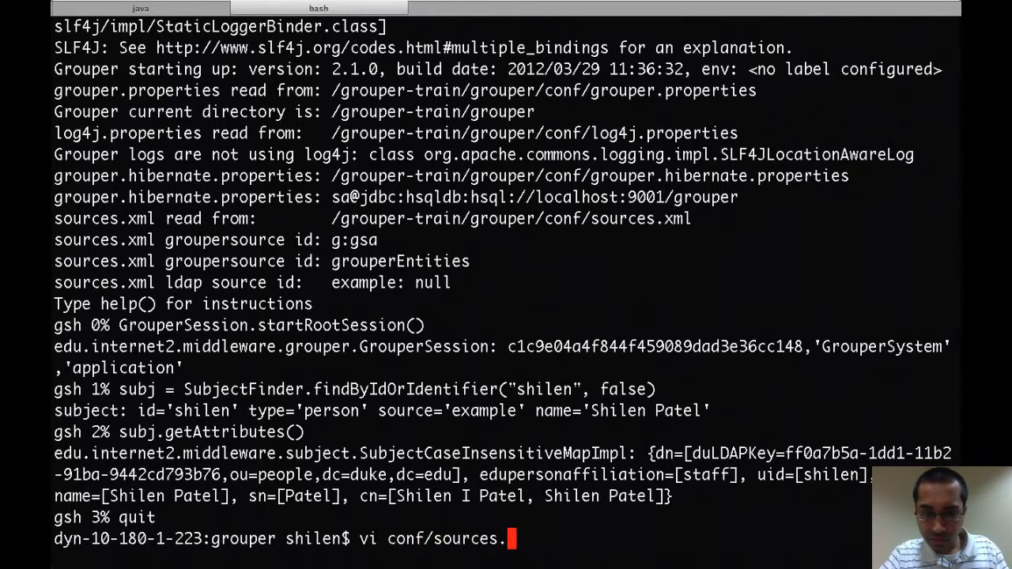
{"action": "type", "text": "e"}
{"action": "key", "text": "Tab"}
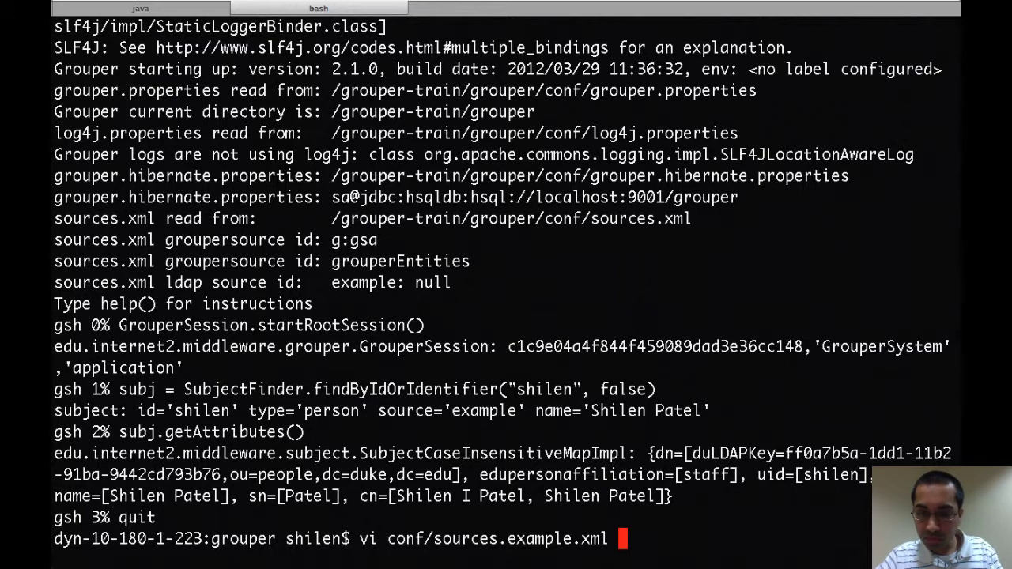
{"action": "key", "text": "Return"}
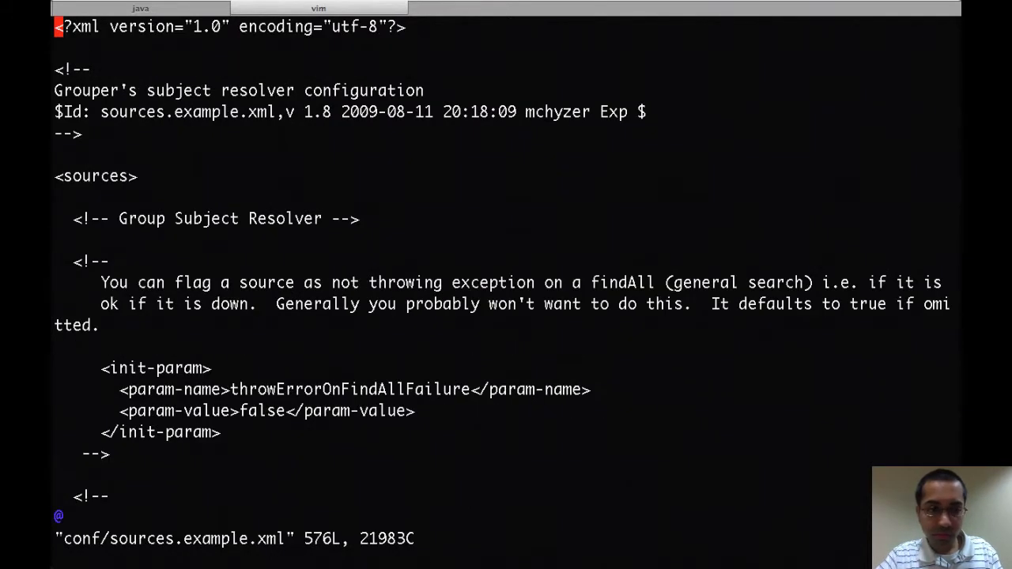
{"action": "key", "text": "ctrl+f"}
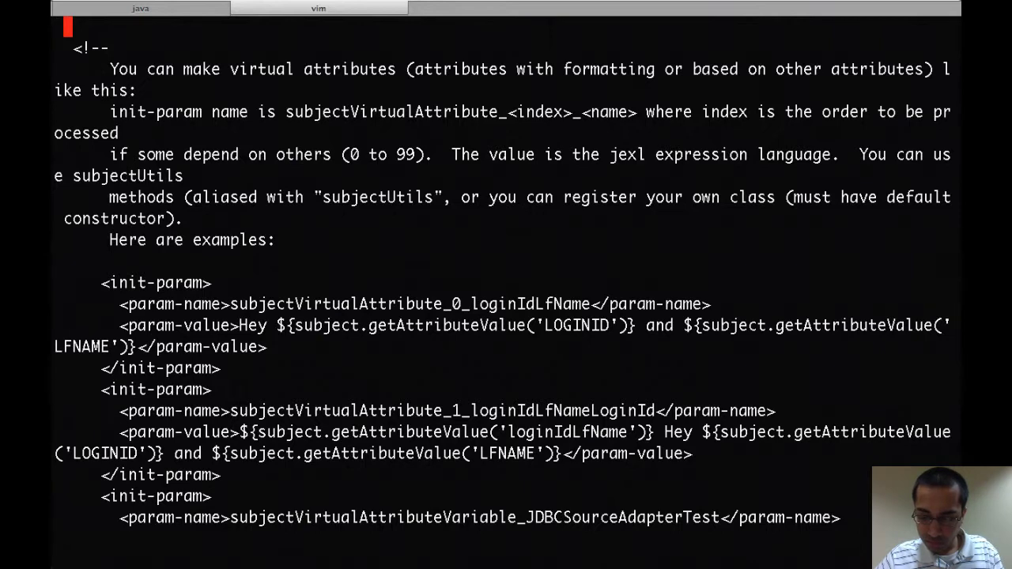
{"action": "key", "text": "ctrl+f"}
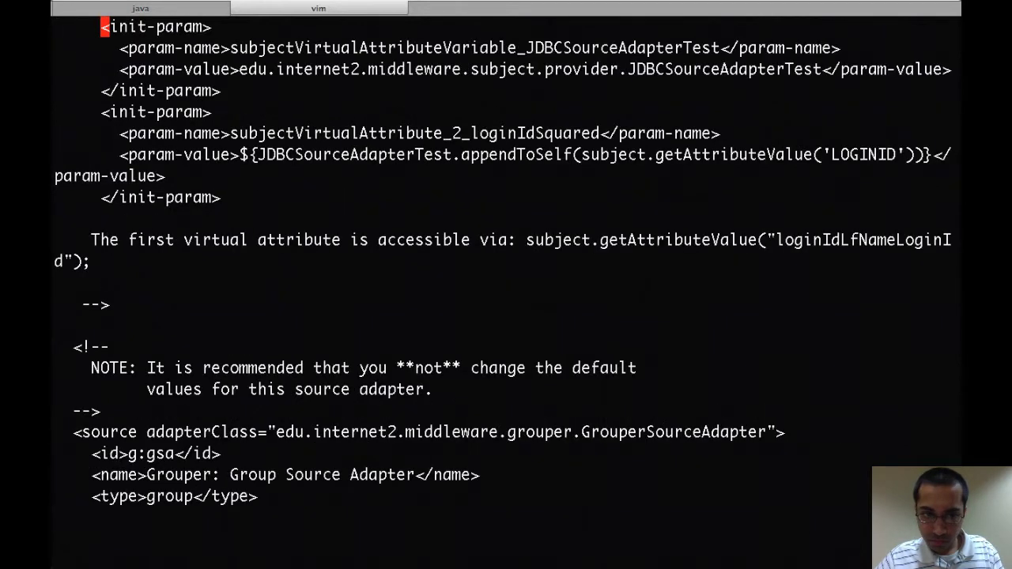
{"action": "key", "text": "ctrl+f"}
{"action": "key", "text": "ctrl+f"}
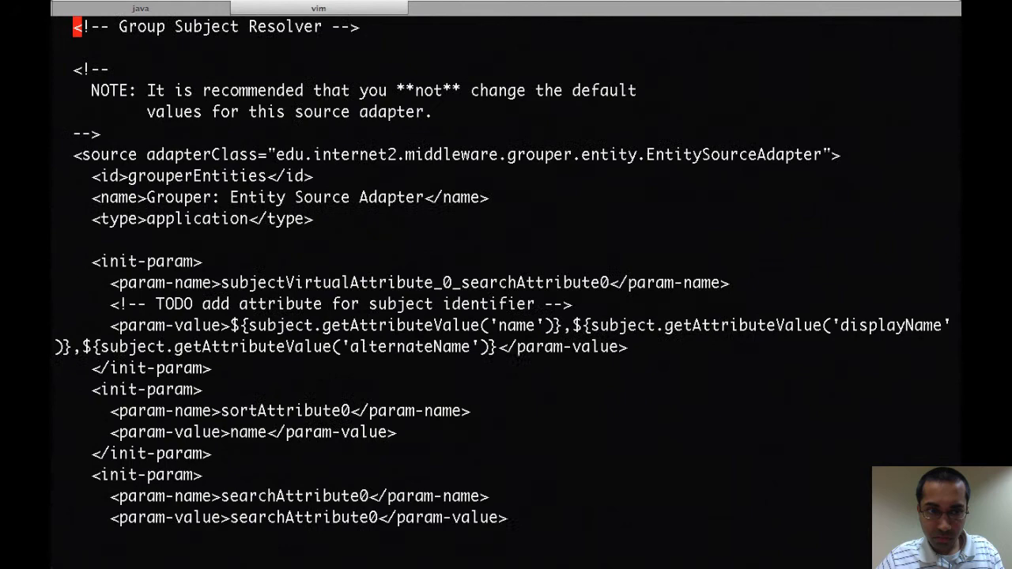
{"action": "key", "text": "ctrl+f"}
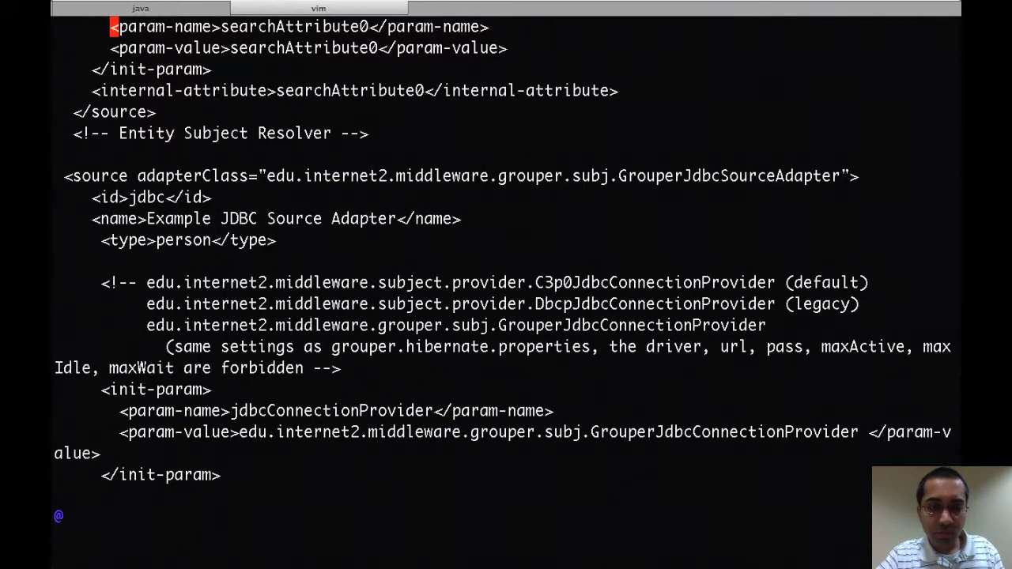
{"action": "key", "text": "ctrl+f"}
{"action": "key", "text": "ctrl+f"}
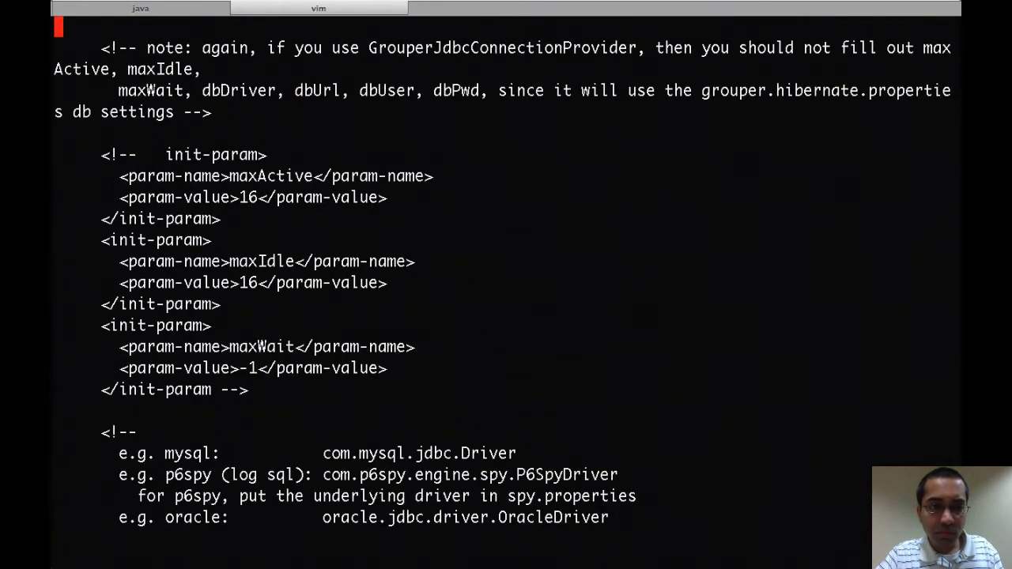
{"action": "key", "text": "ctrl+f"}
{"action": "key", "text": "ctrl+f"}
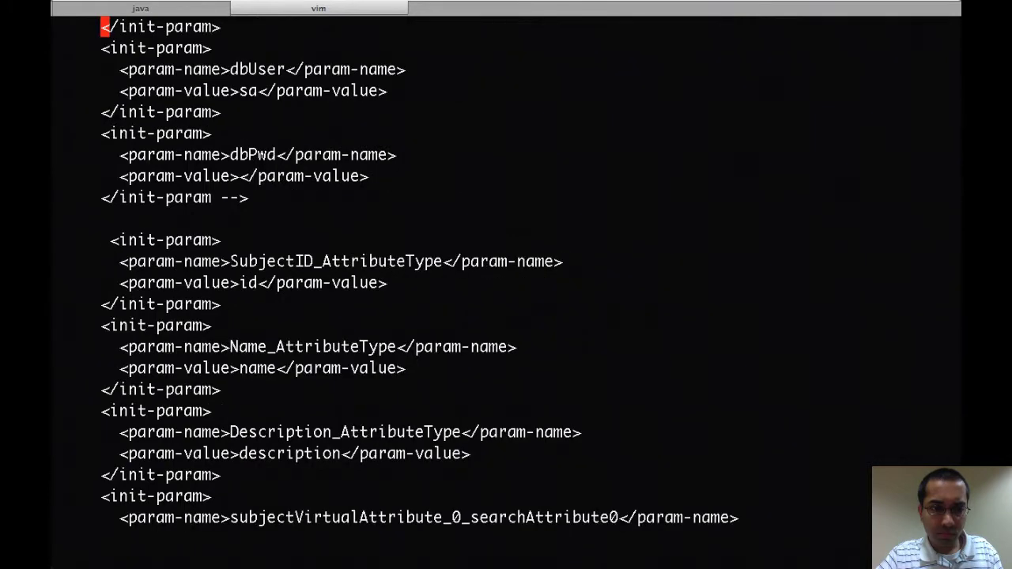
Step: Return to line 1 and search for 'incl' to reach the inclause comment
{"action": "type", "text": ":1"}
{"action": "key", "text": "Return"}
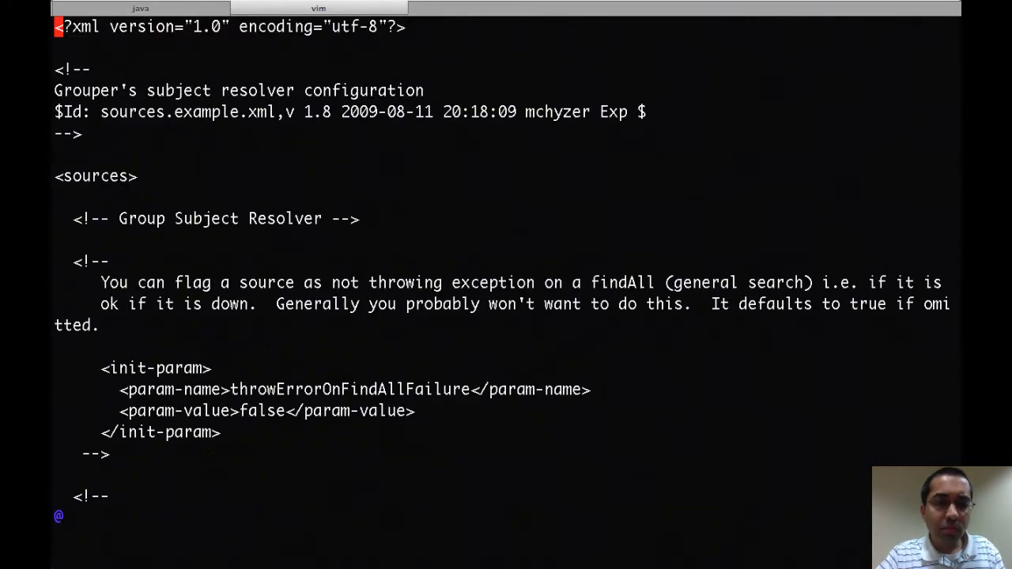
{"action": "type", "text": "/incl"}
{"action": "key", "text": "Return"}
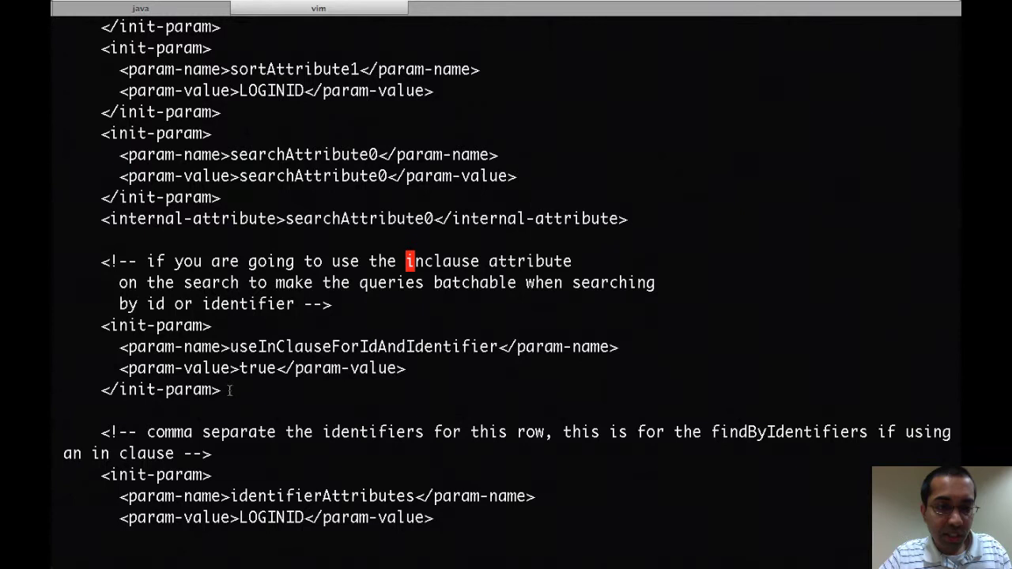
Step: Highlight useInClauseForIdAndIdentifier true and identifierAttributes LOGINID, then scroll to the searchSubject SQL query
{"action": "key", "text": "j"}
{"action": "key", "text": "j"}
{"action": "key", "text": "j"}
{"action": "key", "text": "j"}
{"action": "key", "text": "j"}
{"action": "key", "text": "j"}
{"action": "key", "text": "j"}
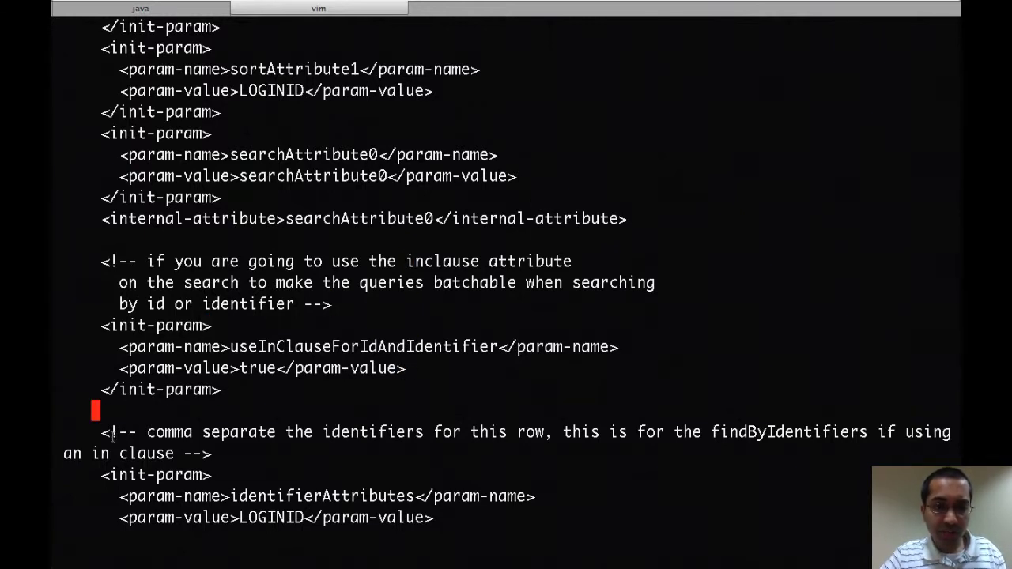
{"action": "double_click", "coordinate": [264, 346]}
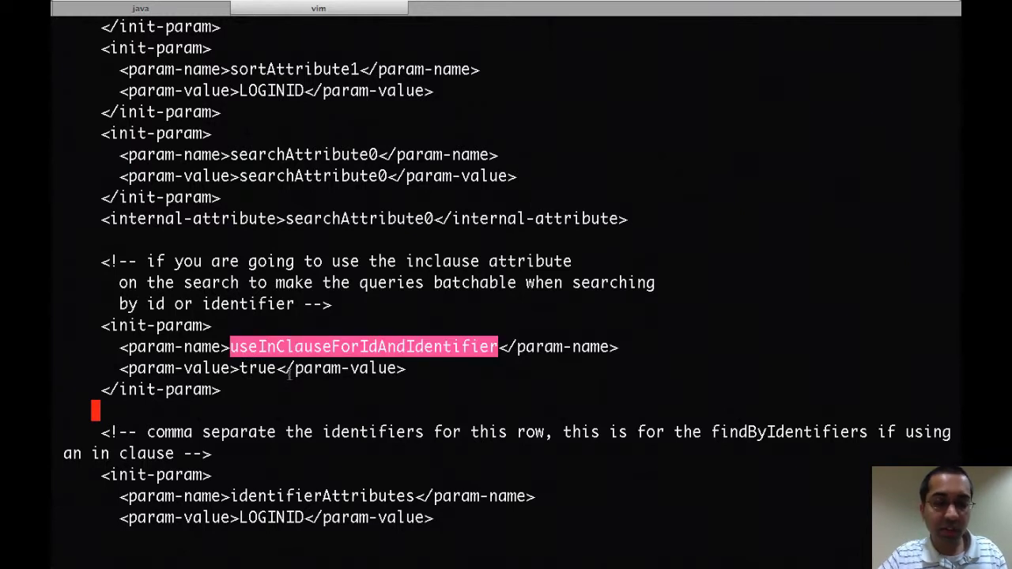
{"action": "double_click", "coordinate": [251, 367]}
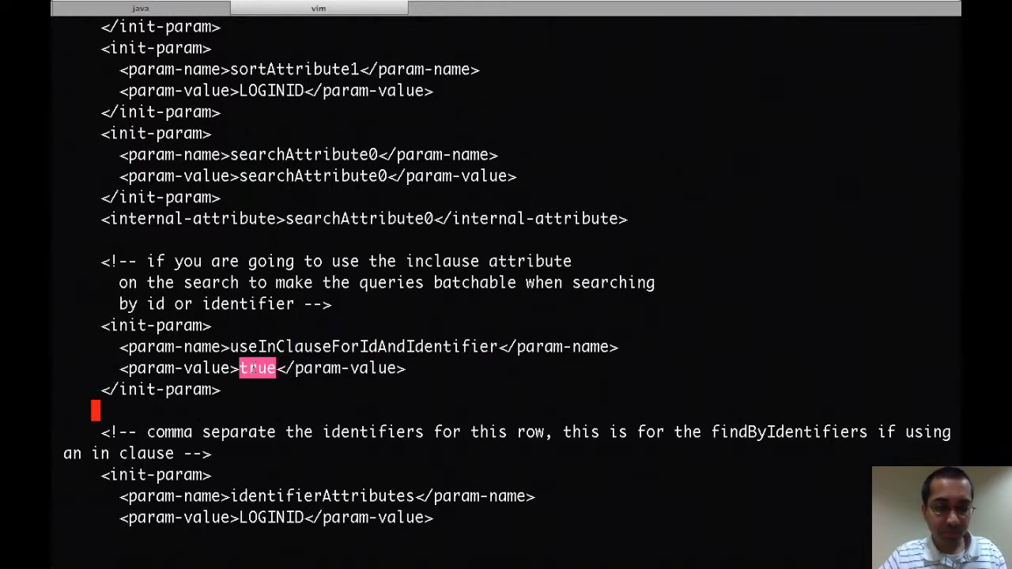
{"action": "key", "text": "j"}
{"action": "key", "text": "j"}
{"action": "key", "text": "j"}
{"action": "key", "text": "j"}
{"action": "key", "text": "j"}
{"action": "key", "text": "o"}
{"action": "type", "text": "<search>         <searchType>searchSubject</searchType>         <param>             <param-name>sql</param-name>             <param-value>"}
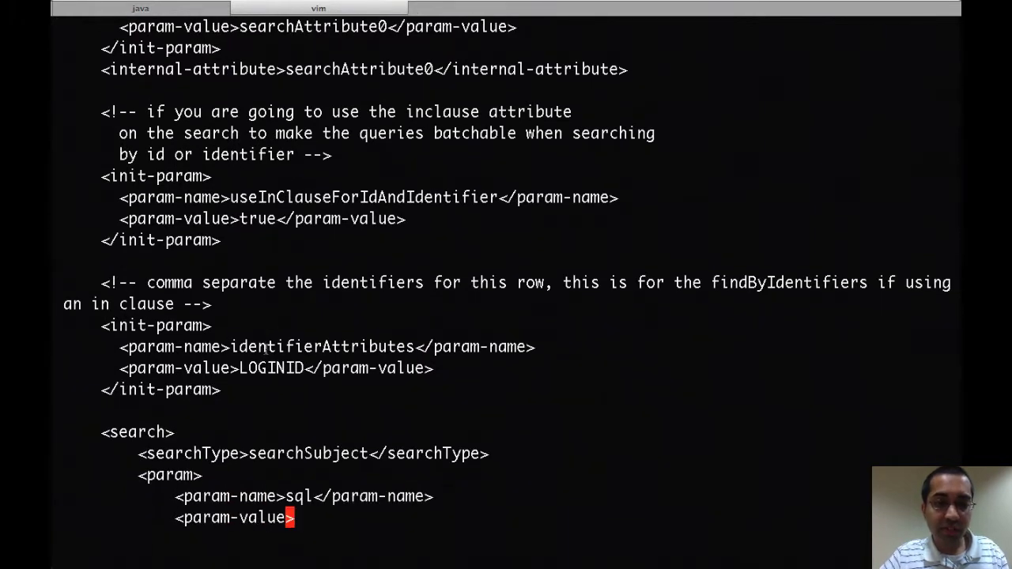
{"action": "double_click", "coordinate": [267, 348]}
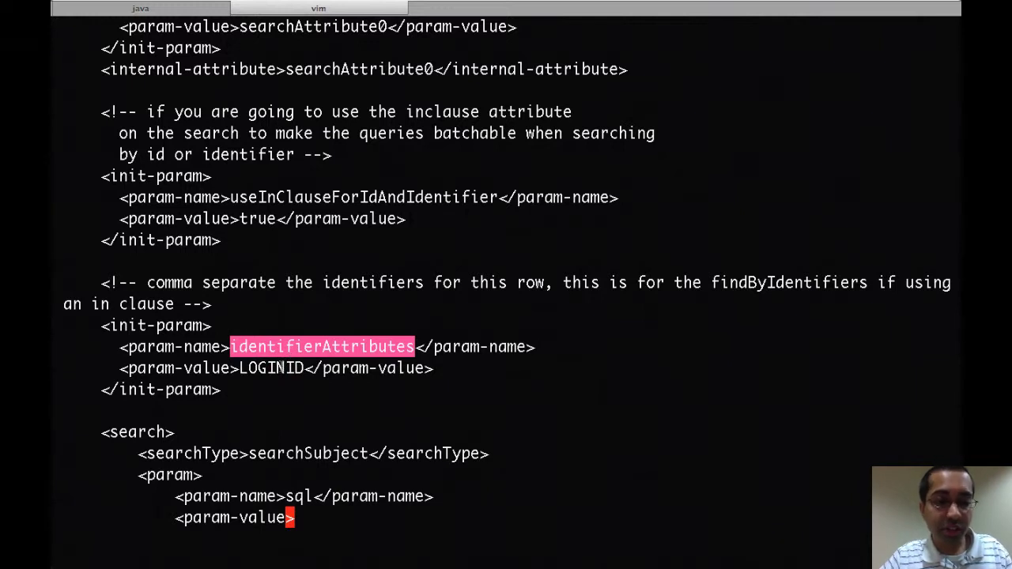
{"action": "double_click", "coordinate": [282, 369]}
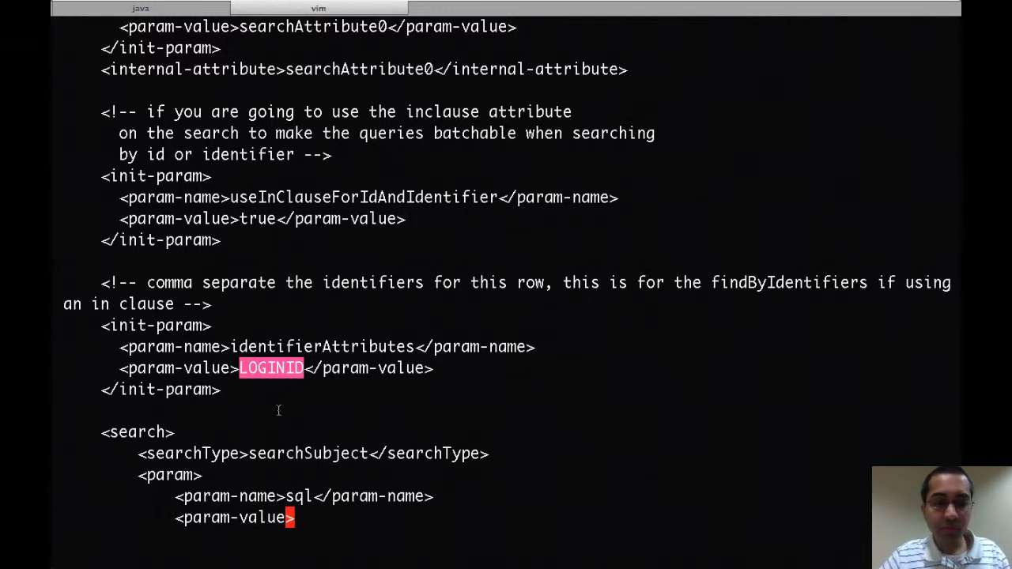
{"action": "type", "text": "select    s.subjectid as id, s.name as name,    (select sa2.value from subjectattribute sa2 where name='name' and sa2.SUBJECTID = s.subjectid) as lfname,    (select sa3.value from subjectattribute sa3 where name='loginid' and sa3.SUBJECTID = s.subjectid) as loginid,    (select sa4.value from subjectattribute sa4 where name='description' and sa4.SUBJECTID = s.subjectid) as description,    (select sa5.value from subjectattribute sa5 where name='email' and sa5.SUBJECTID = s.subjectid) as email"}
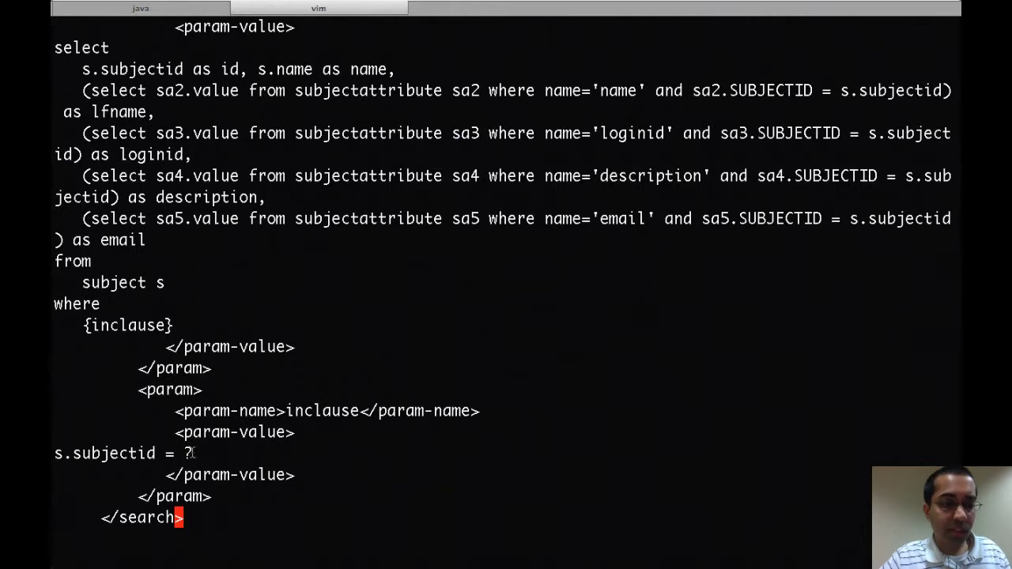
{"action": "left_click_drag", "start_coordinate": [193, 453], "coordinate": [57, 454]}
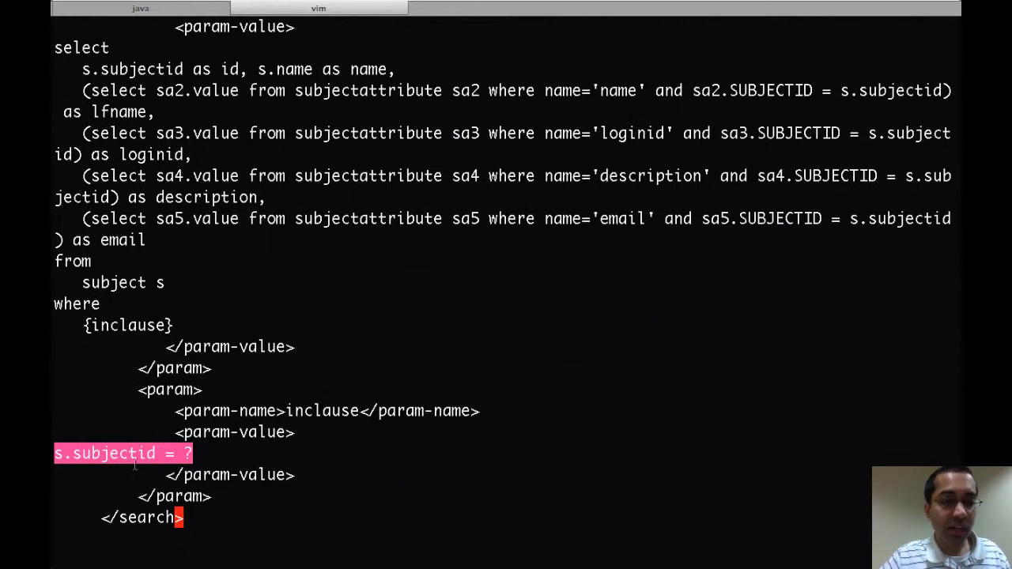
{"action": "double_click", "coordinate": [317, 410]}
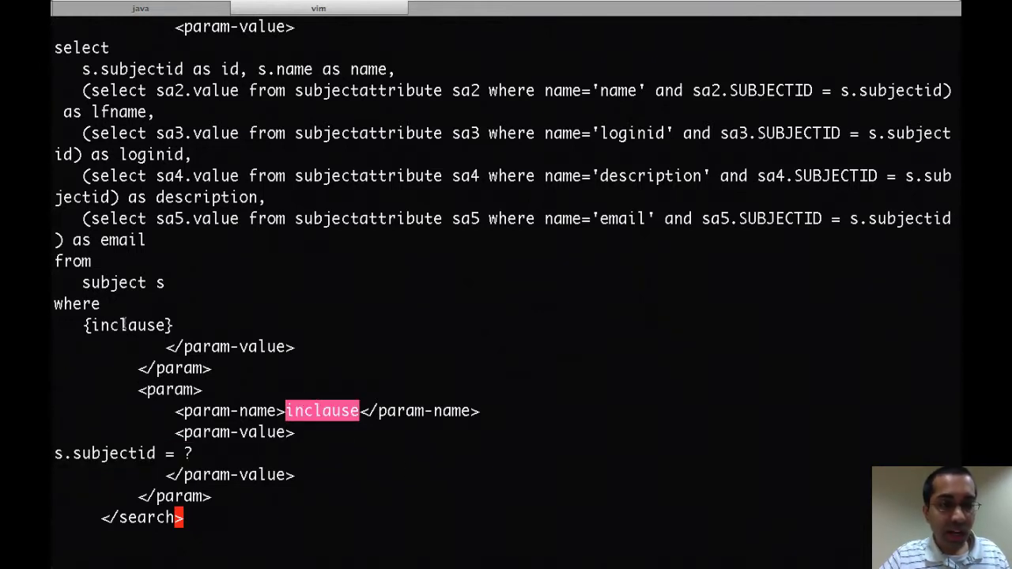
{"action": "left_click_drag", "start_coordinate": [82, 325], "coordinate": [174, 325]}
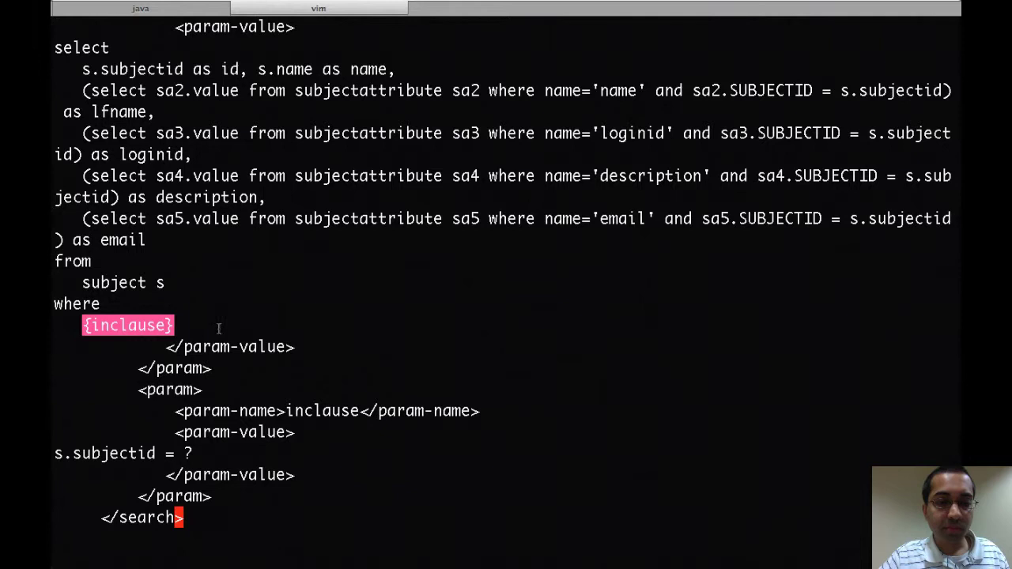
{"action": "left_click", "coordinate": [270, 344]}
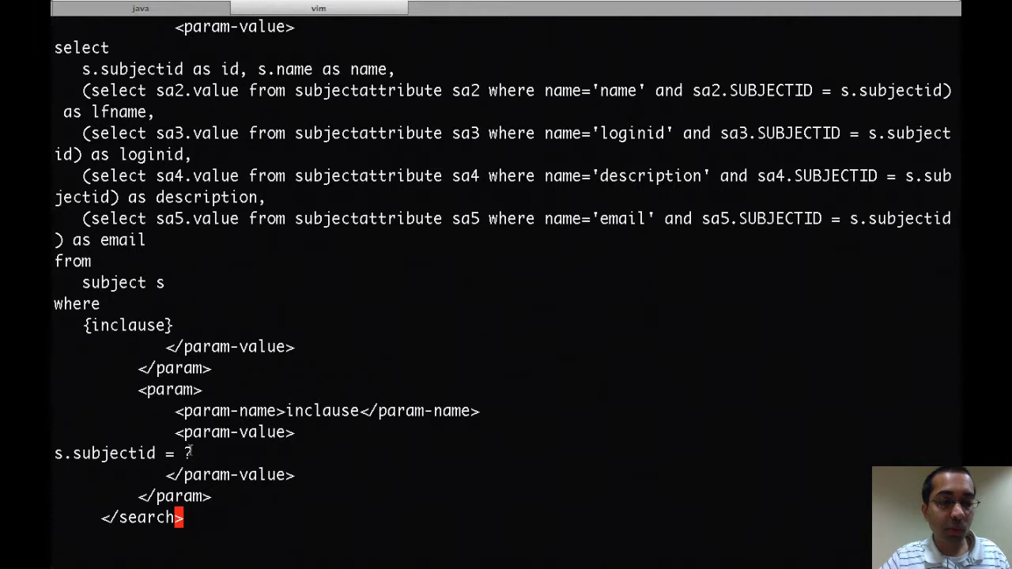
{"action": "left_click_drag", "start_coordinate": [190, 453], "coordinate": [54, 453]}
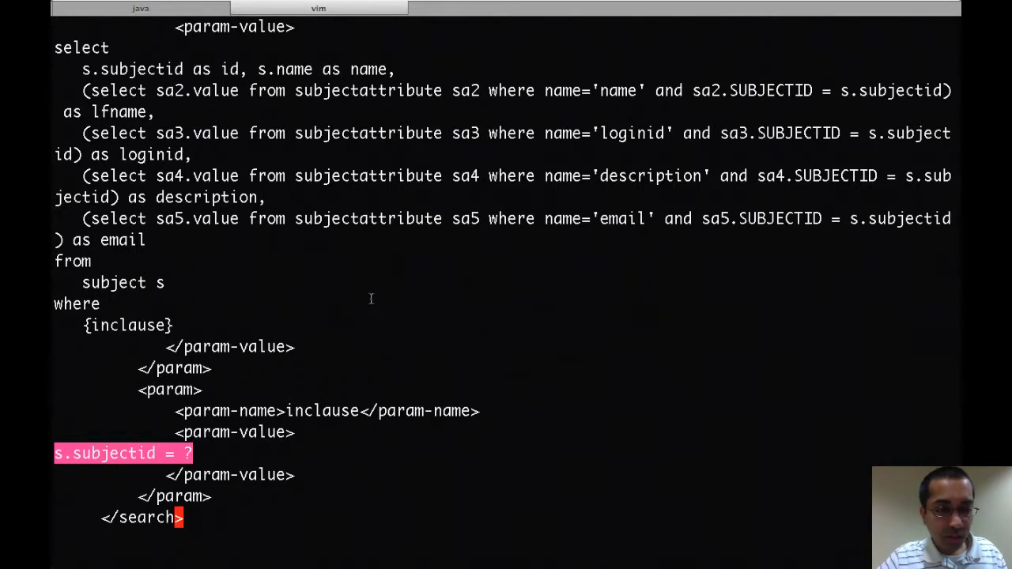
Step: Highlight the searchSubjectByIdentifier search type, its {inclause} placeholder and the a.value = ? parameter
{"action": "key", "text": "j"}
{"action": "key", "text": "j"}
{"action": "key", "text": "j"}
{"action": "key", "text": "j"}
{"action": "key", "text": "j"}
{"action": "key", "text": "j"}
{"action": "key", "text": "j"}
{"action": "key", "text": "j"}
{"action": "key", "text": "j"}
{"action": "key", "text": "j"}
{"action": "key", "text": "j"}
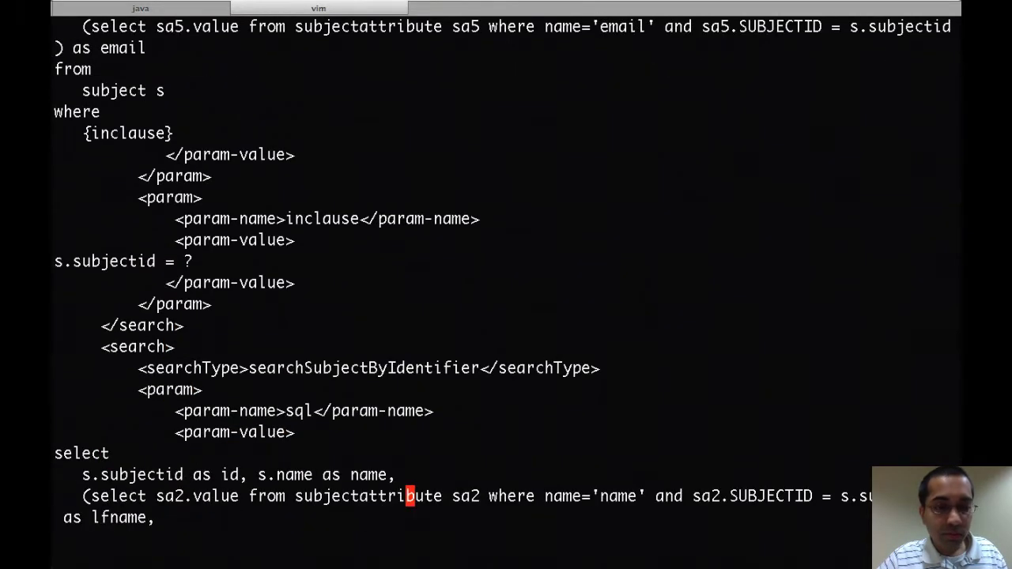
{"action": "key", "text": "j"}
{"action": "key", "text": "j"}
{"action": "key", "text": "j"}
{"action": "key", "text": "j"}
{"action": "key", "text": "j"}
{"action": "key", "text": "j"}
{"action": "key", "text": "j"}
{"action": "key", "text": "j"}
{"action": "key", "text": "j"}
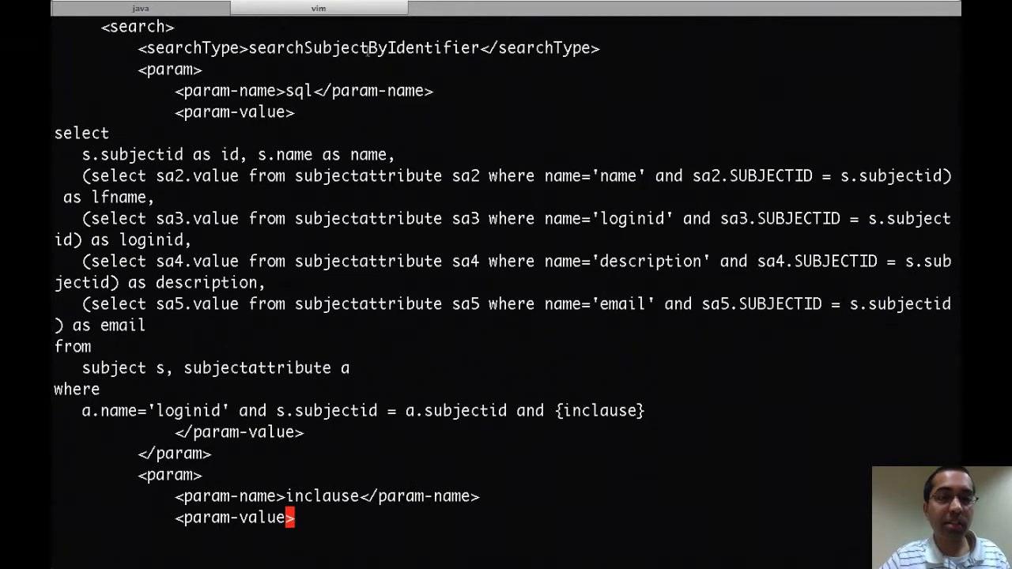
{"action": "double_click", "coordinate": [381, 48]}
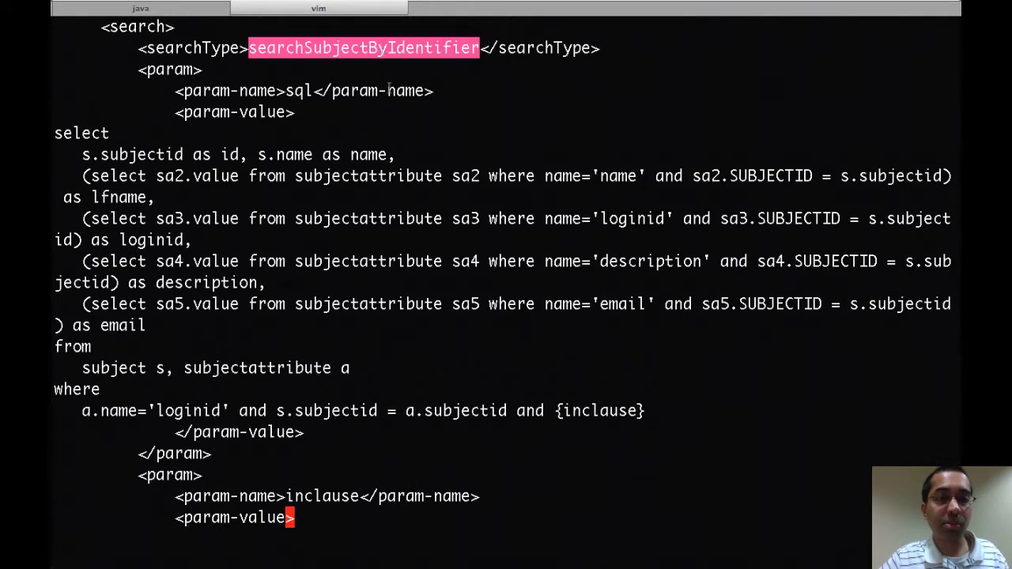
{"action": "key", "text": "j"}
{"action": "key", "text": "j"}
{"action": "key", "text": "j"}
{"action": "key", "text": "j"}
{"action": "key", "text": "j"}
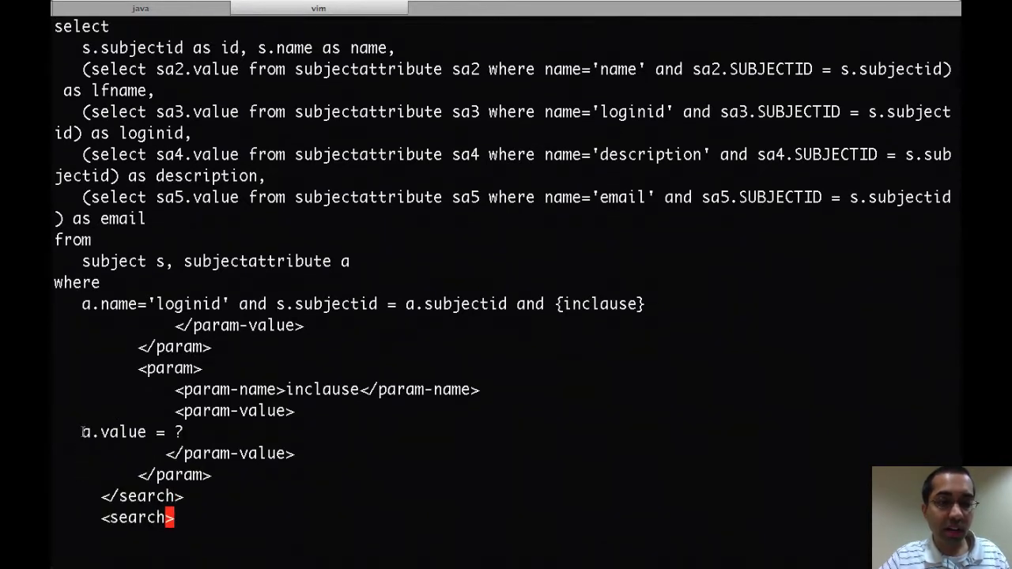
{"action": "left_click_drag", "start_coordinate": [81, 433], "coordinate": [187, 434]}
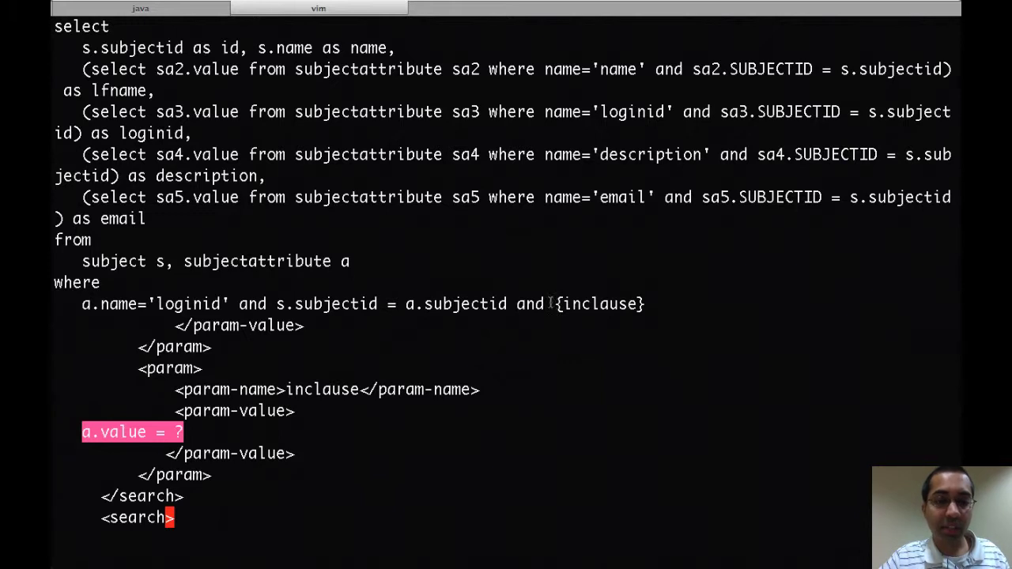
{"action": "left_click_drag", "start_coordinate": [555, 304], "coordinate": [652, 304]}
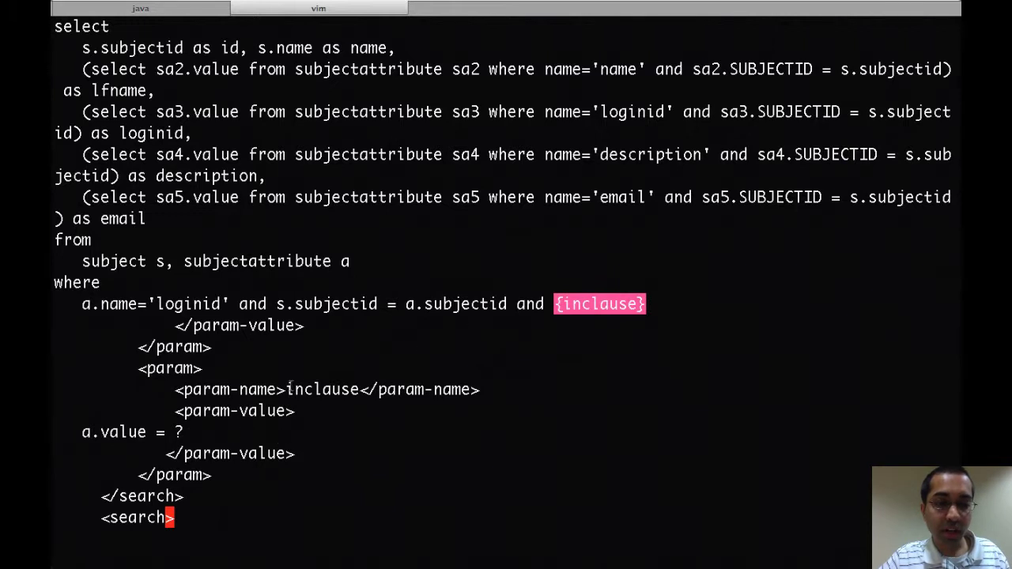
{"action": "double_click", "coordinate": [322, 390]}
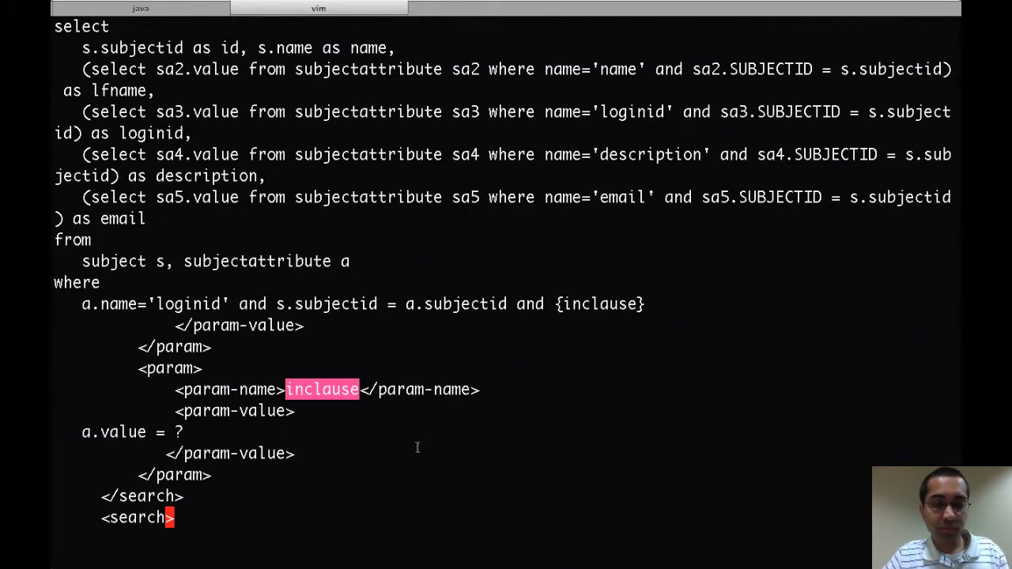
Step: Quit vim without saving using :q
{"action": "key", "text": "Escape"}
{"action": "key", "text": "shift+semicolon"}
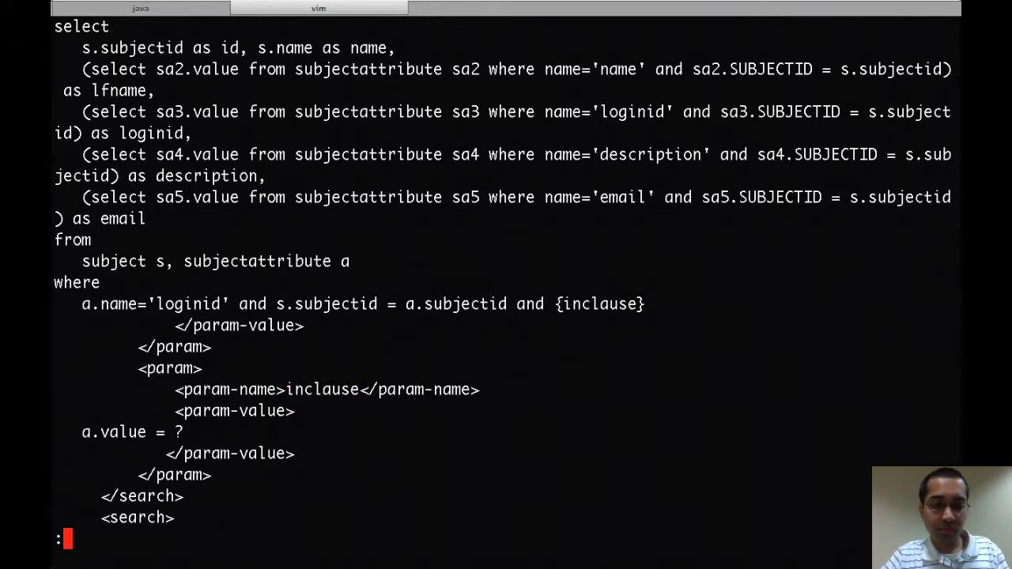
{"action": "type", "text": "q"}
{"action": "key", "text": "Return"}
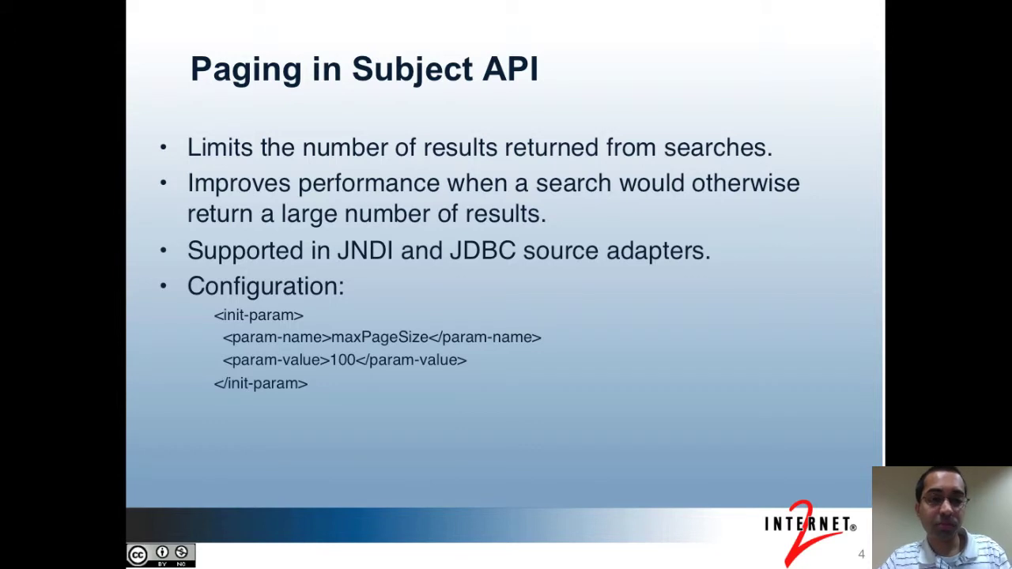
Step: Advance the slideshow to slide 5, 'Quiz'
{"action": "key", "text": "Right"}
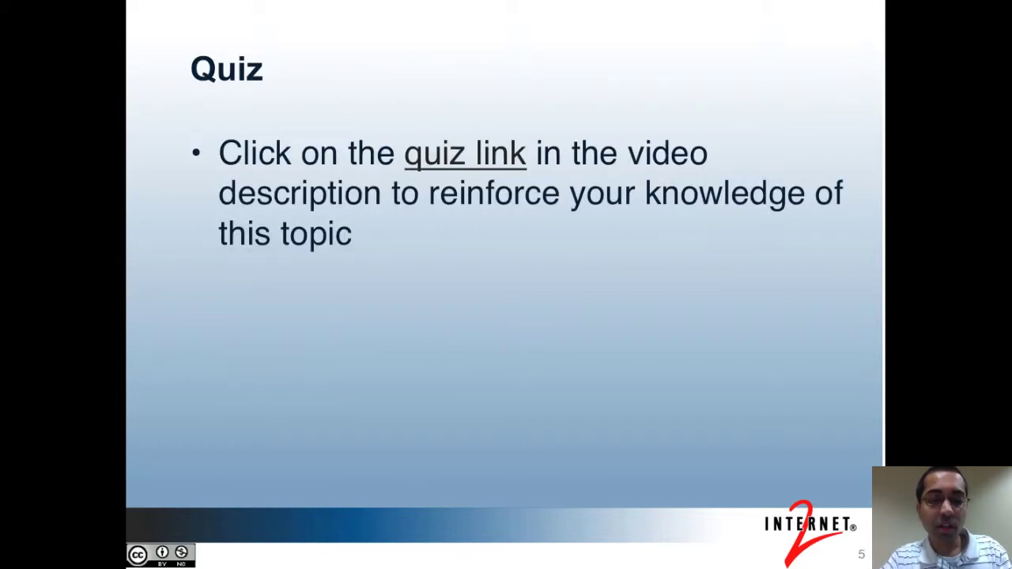